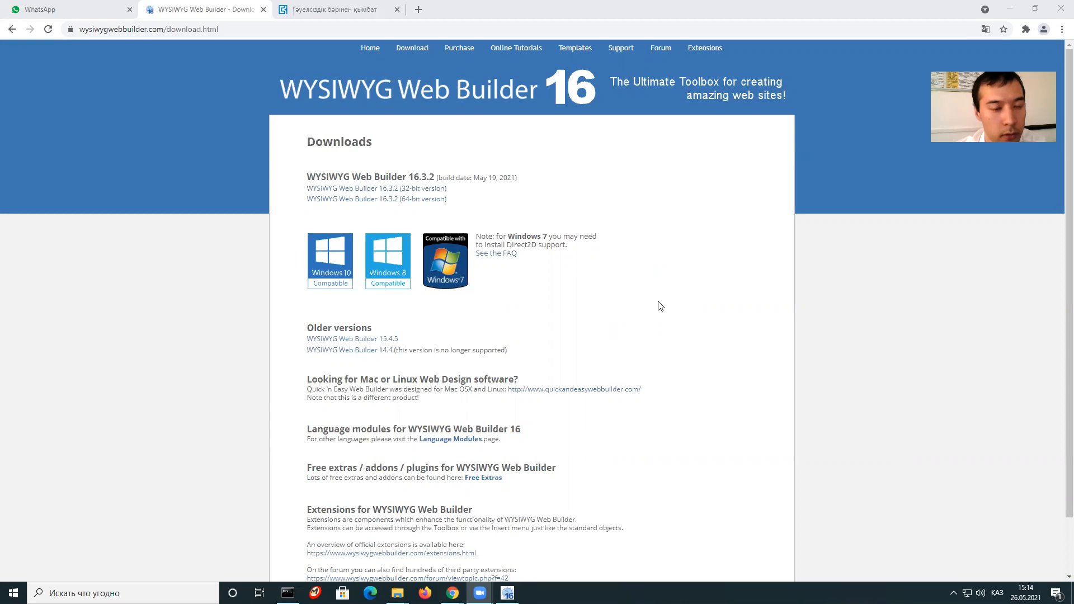
# Reload the Web Builder download page, then minimize the browser and dismiss the activation prompt.
pyautogui.click(275, 96)
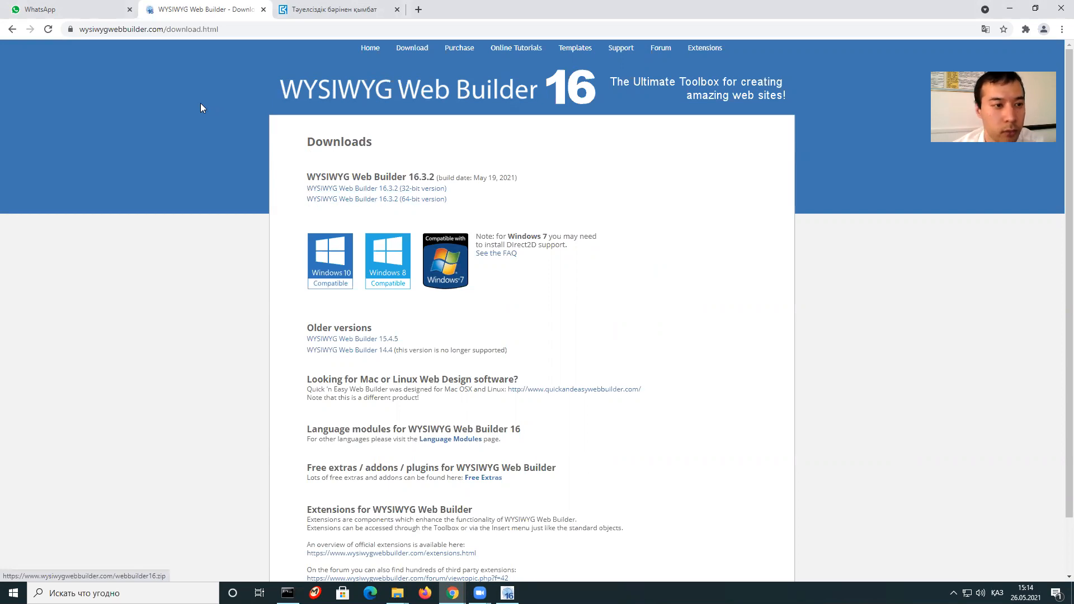
pyautogui.click(421, 49)
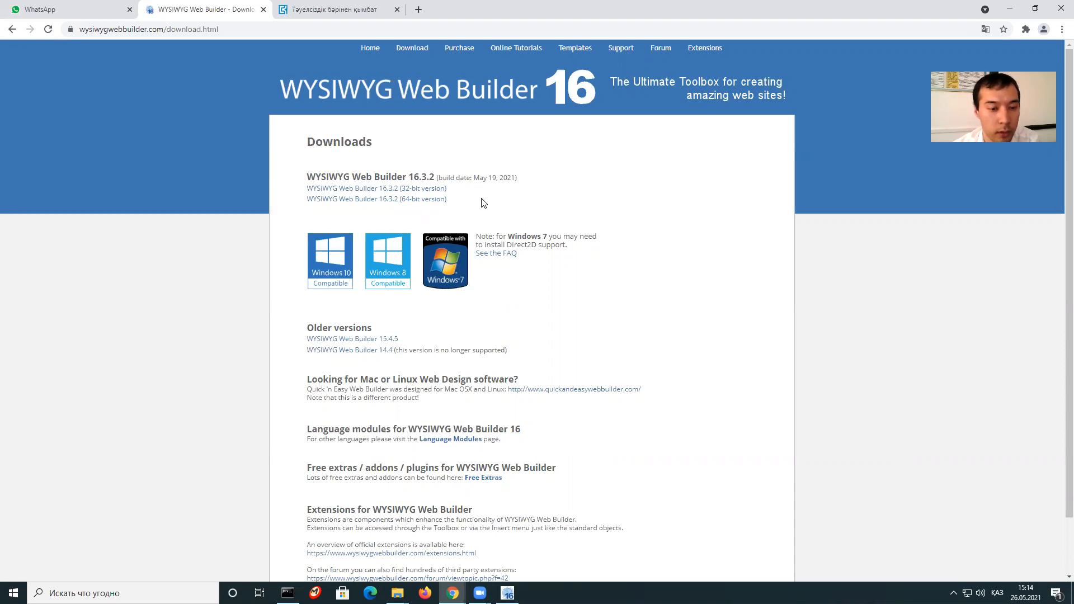
pyautogui.click(1012, 6)
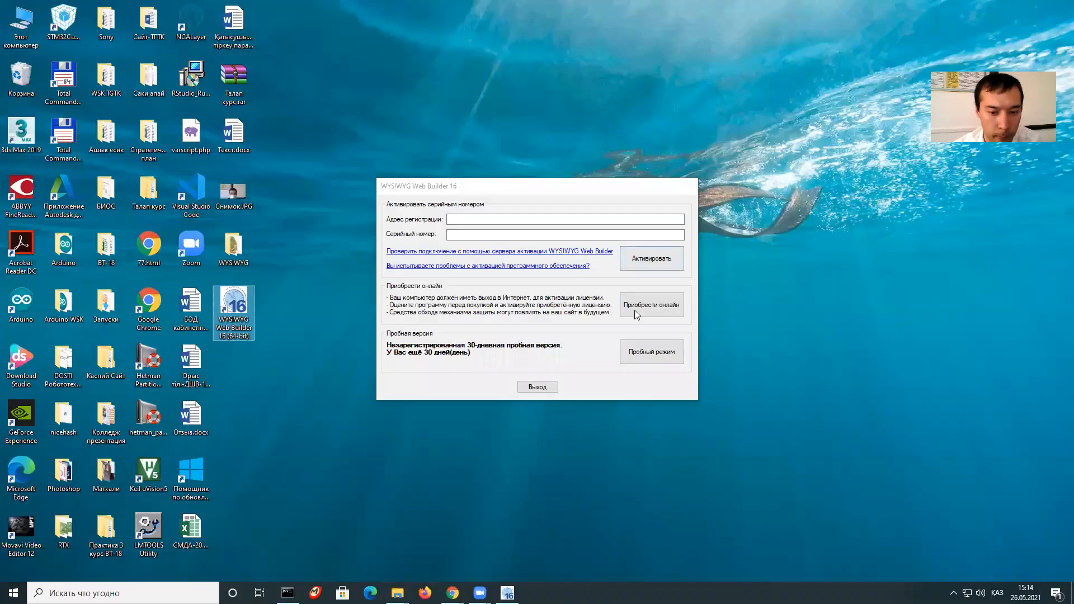
pyautogui.click(536, 387)
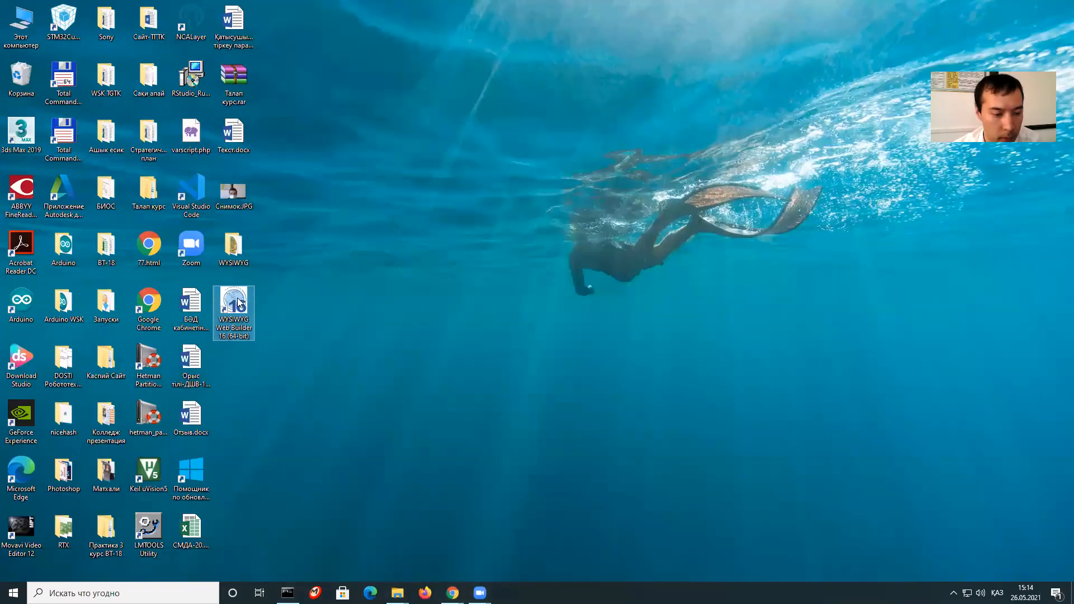
# Relaunch WYSIWYG Web Builder 16 in 30-day trial mode with a blank index page.
pyautogui.doubleClick(239, 303)
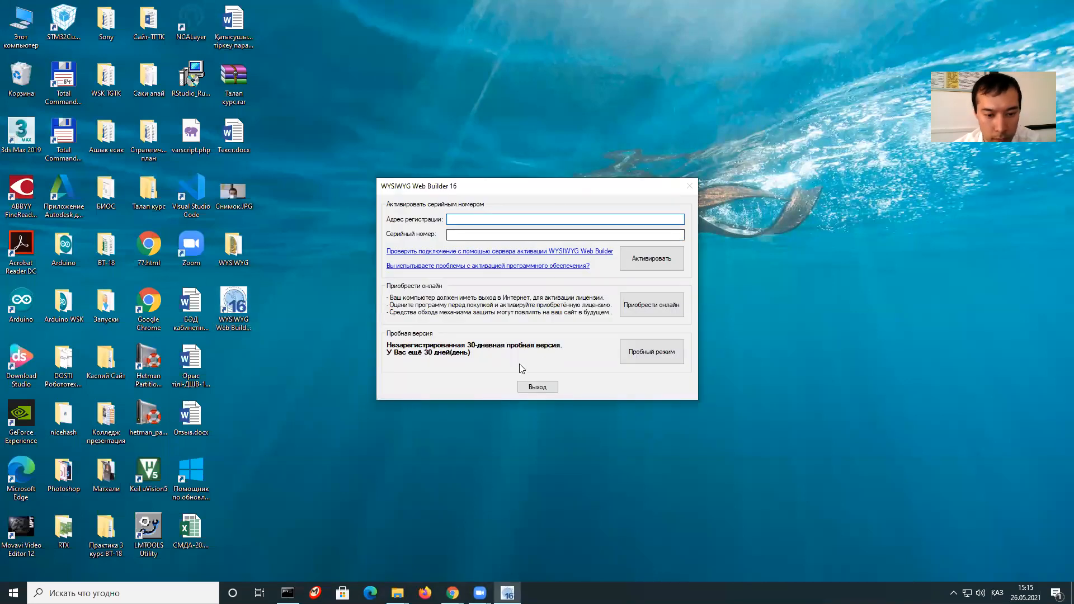
pyautogui.click(642, 352)
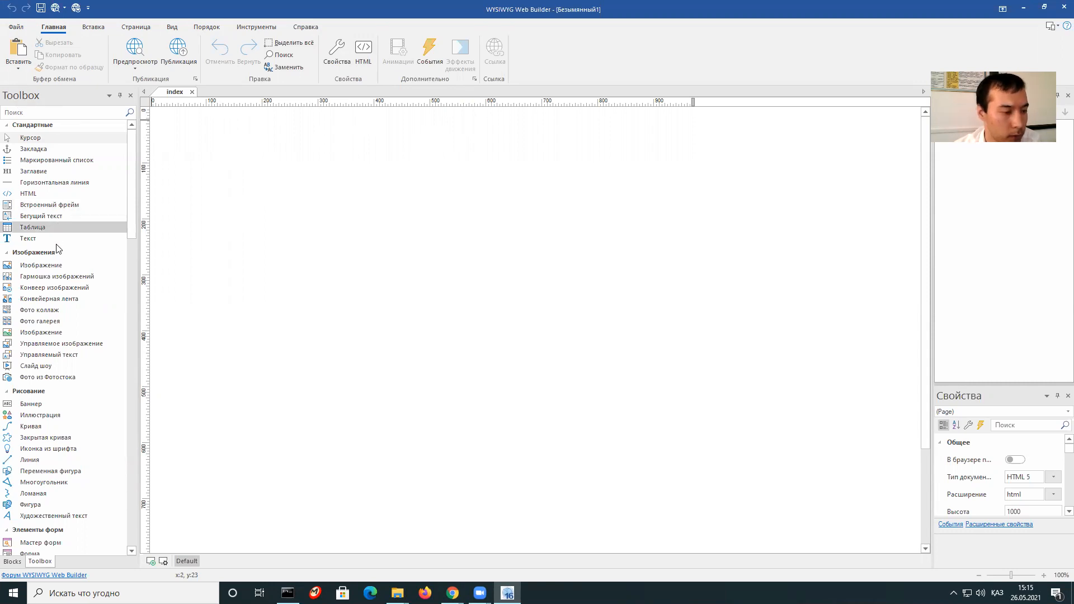
pyautogui.scroll(-2, 64, 184)
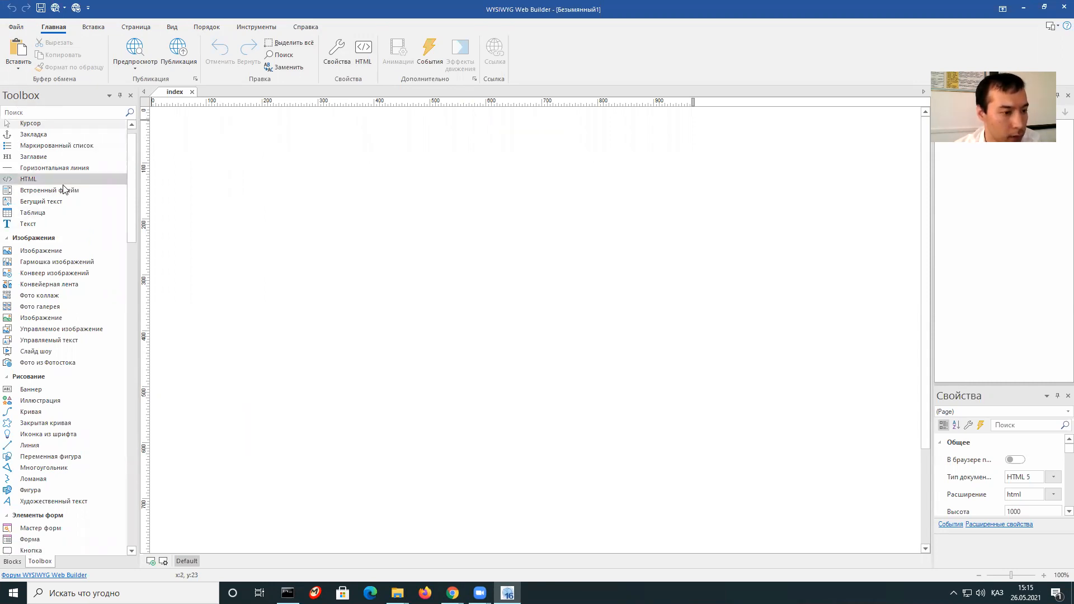
pyautogui.scroll(-4, 51, 244)
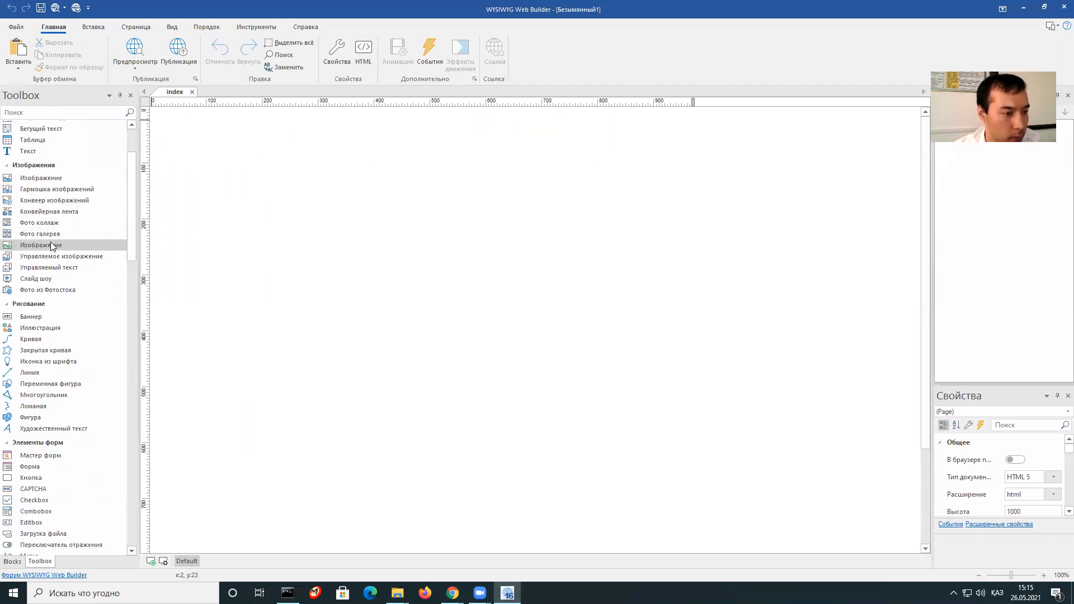
pyautogui.scroll(6, 53, 235)
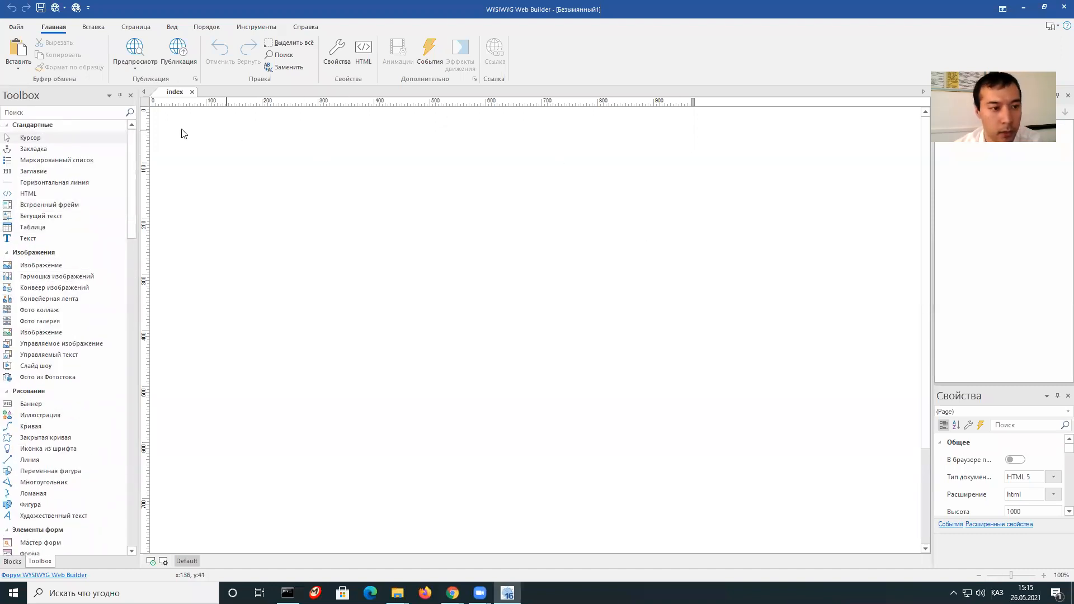
pyautogui.moveTo(187, 122); pyautogui.dragTo(787, 428)
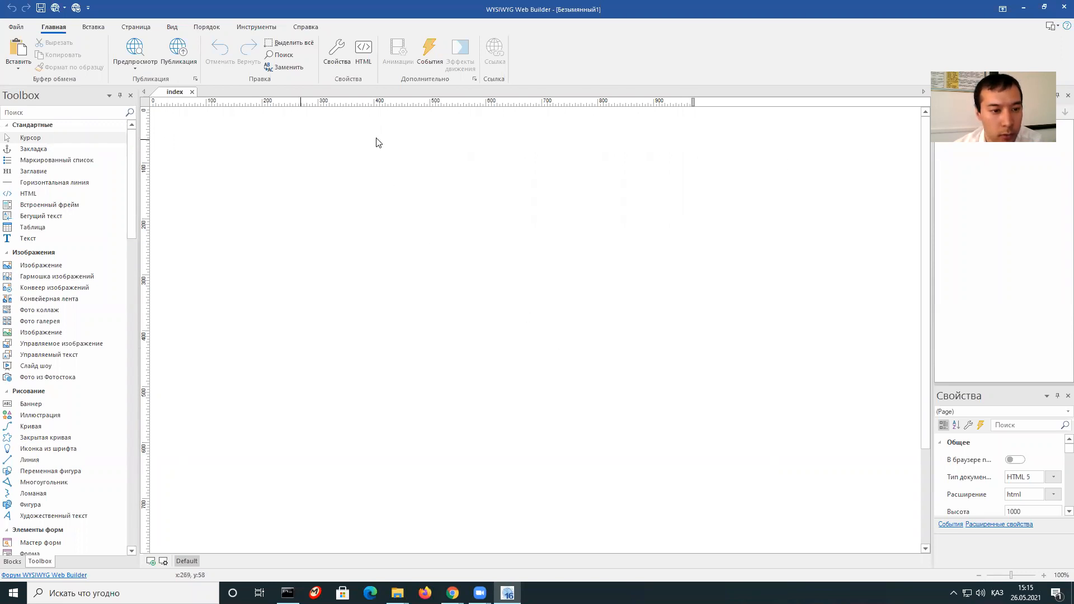
# In the page properties, set the title to 'Тәуелсіздікке 30 жыл' and keep menu name index.
pyautogui.rightClick(395, 136)
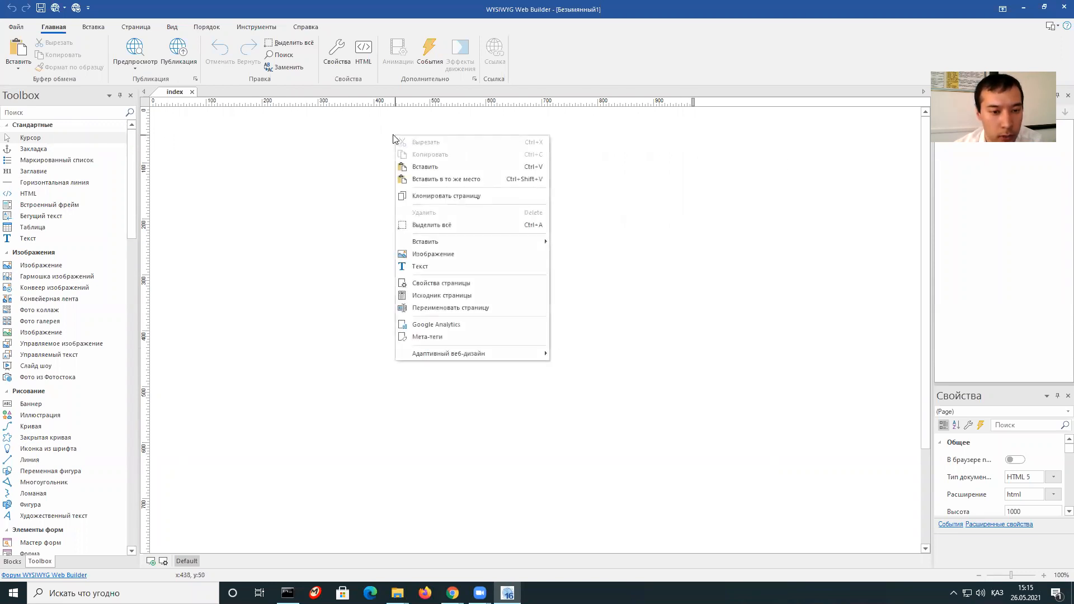
pyautogui.rightClick(361, 136)
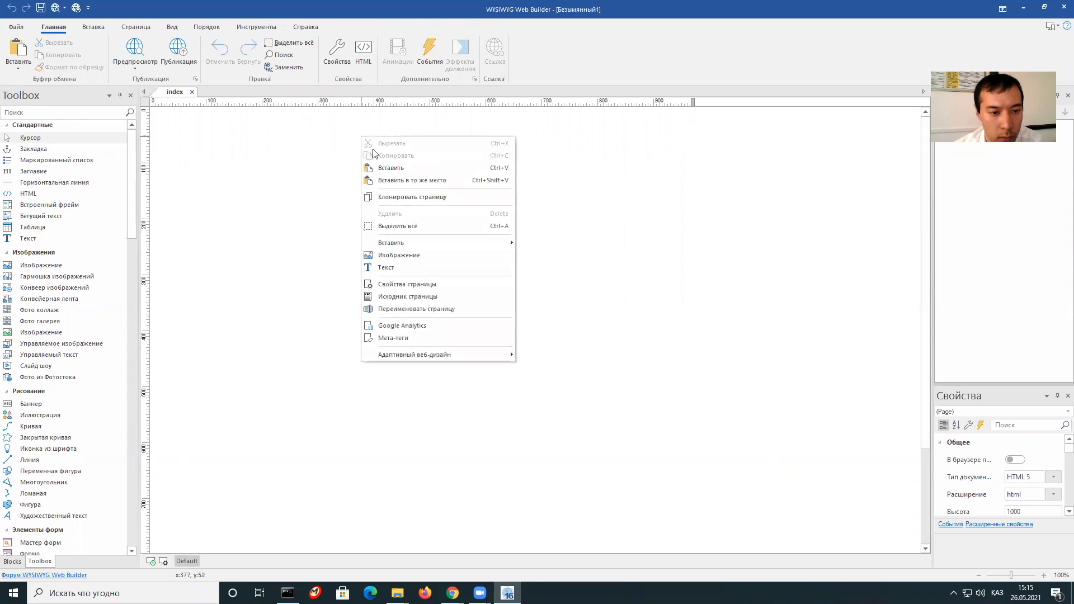
pyautogui.click(439, 286)
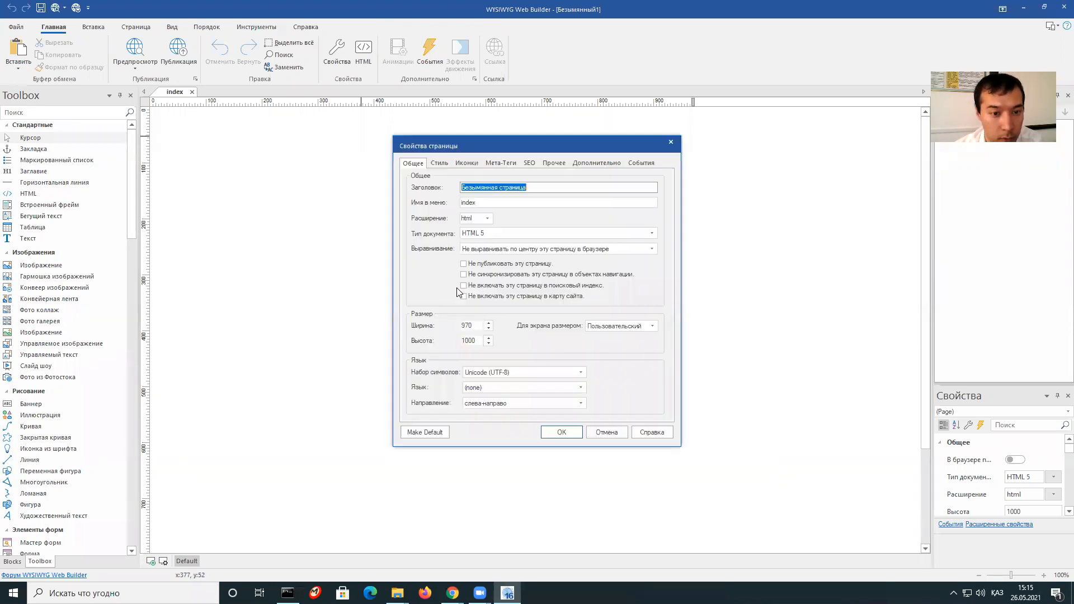
pyautogui.click(536, 188)
pyautogui.doubleClick(540, 188)
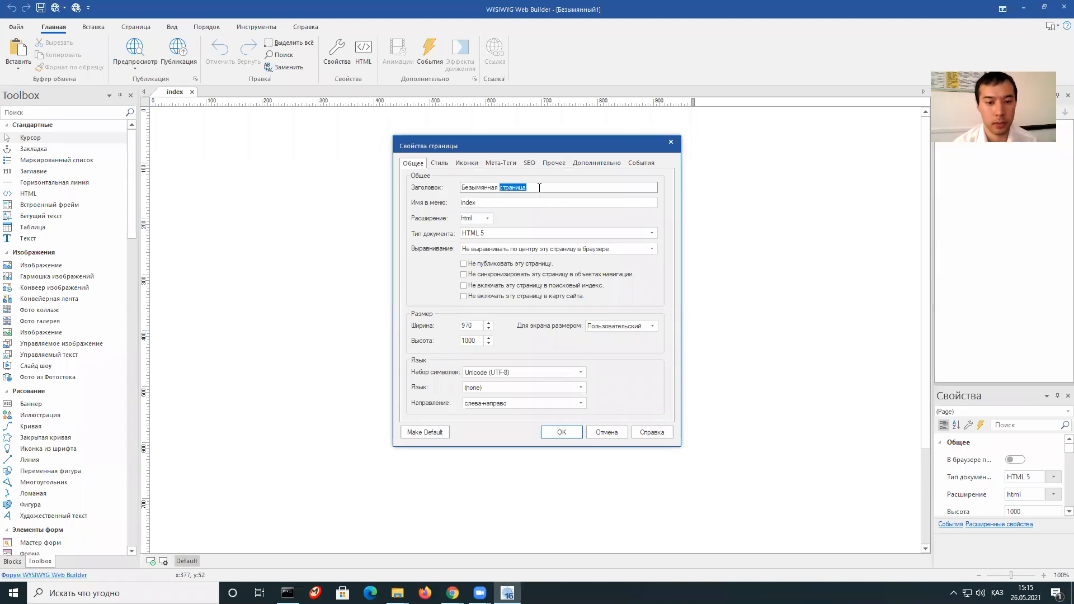
pyautogui.moveTo(529, 188); pyautogui.dragTo(463, 188)
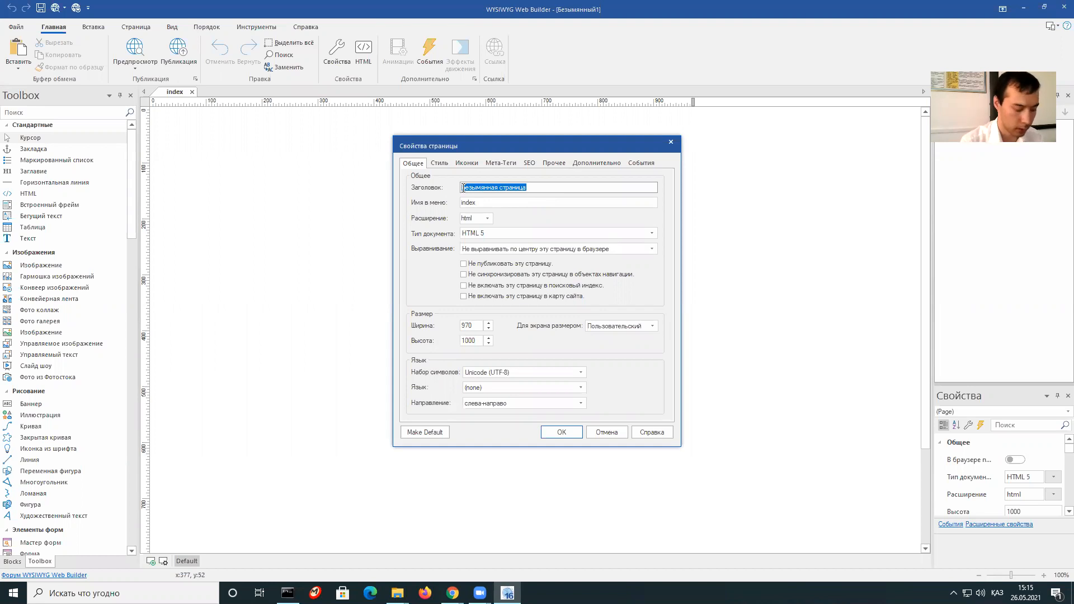
pyautogui.write('T')
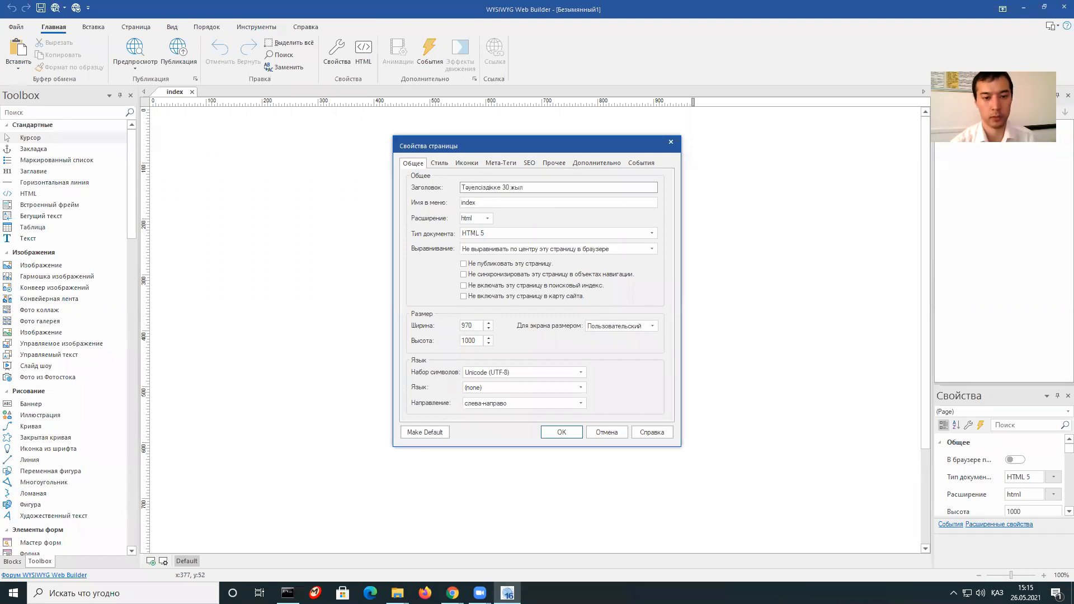
pyautogui.click(487, 202)
pyautogui.moveTo(492, 204); pyautogui.dragTo(467, 202)
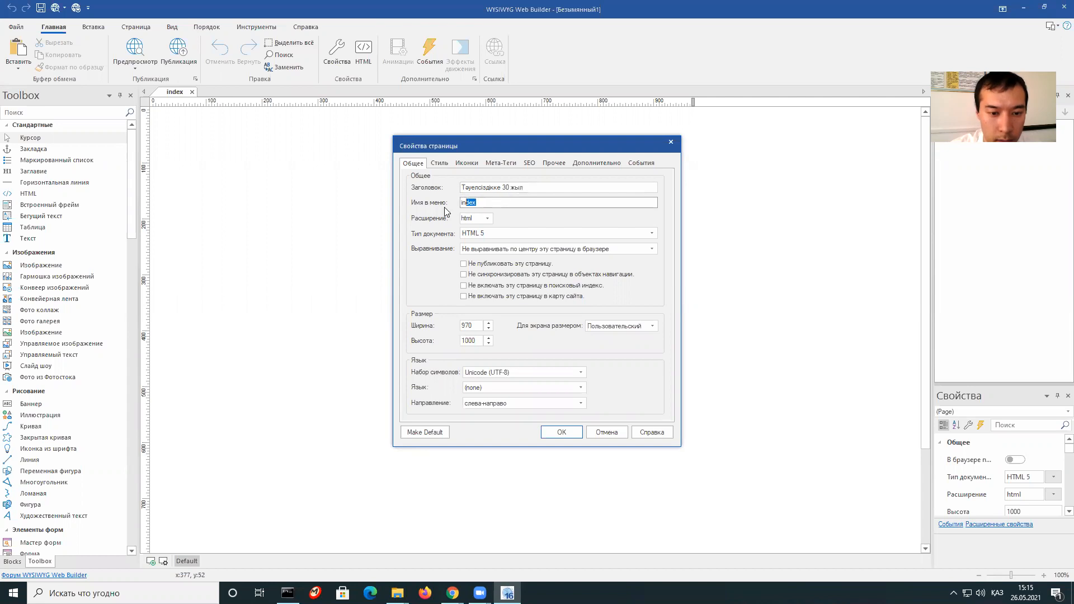
pyautogui.click(470, 204)
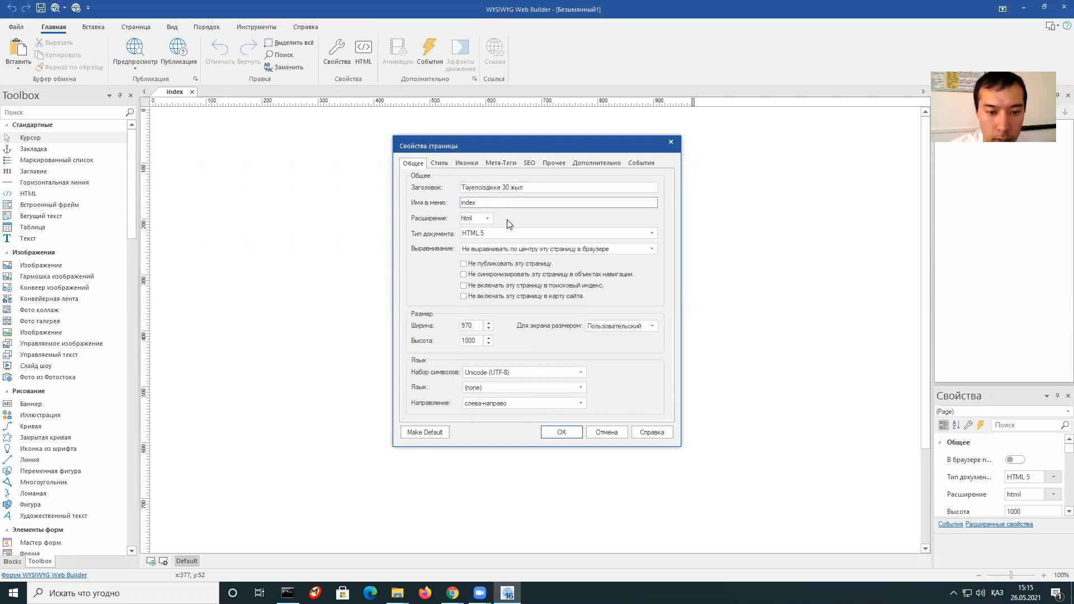
pyautogui.click(531, 187)
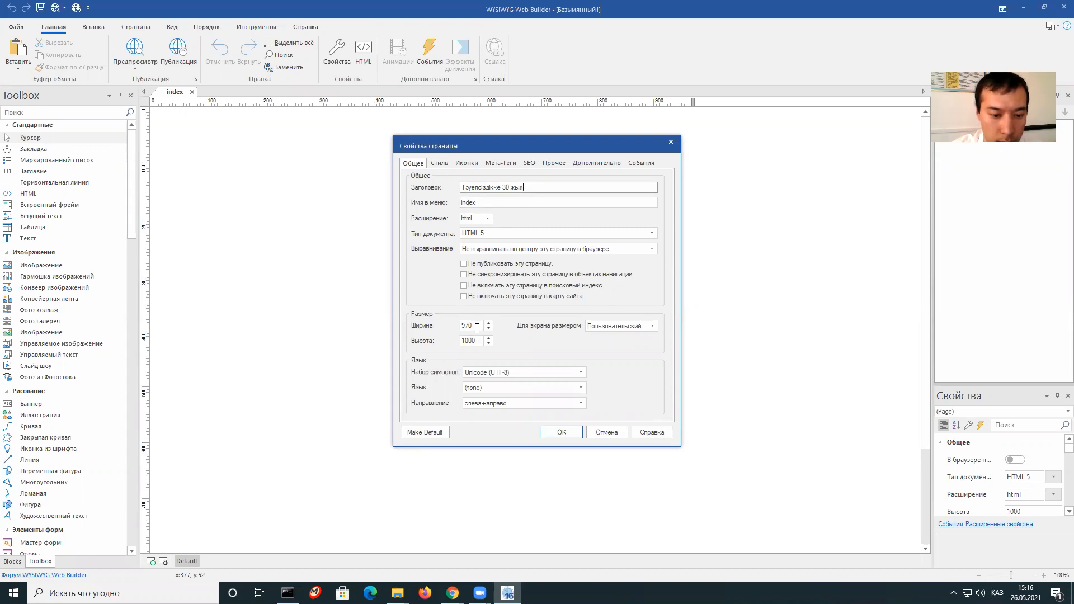
# Change the page width from 970 to 1200, keeping Unicode (UTF-8) as the character set.
pyautogui.moveTo(475, 326); pyautogui.dragTo(447, 327)
pyautogui.write('1200')
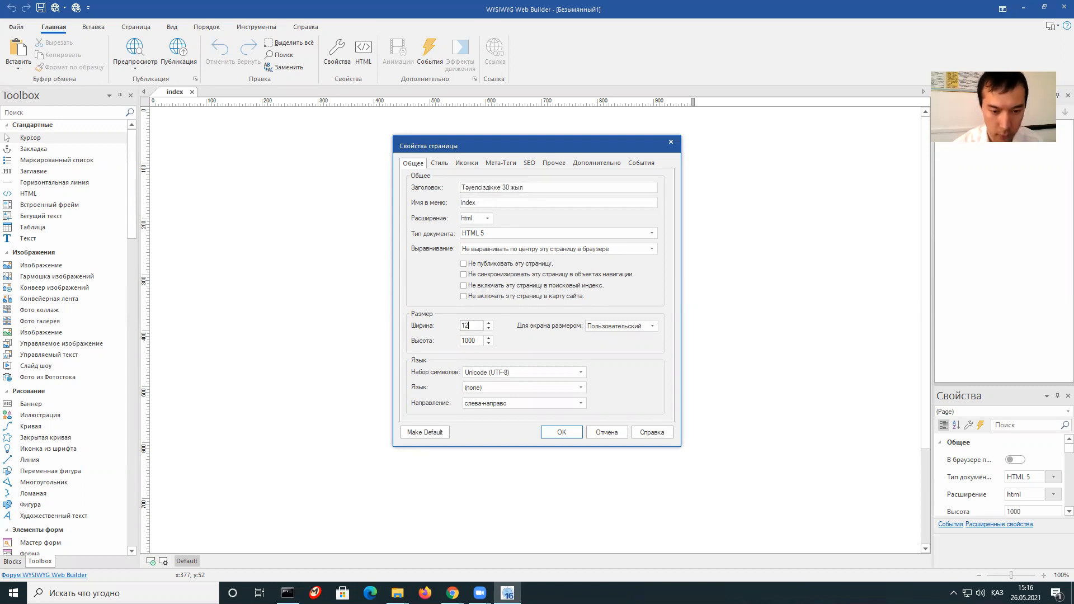
pyautogui.click(518, 372)
pyautogui.click(518, 372)
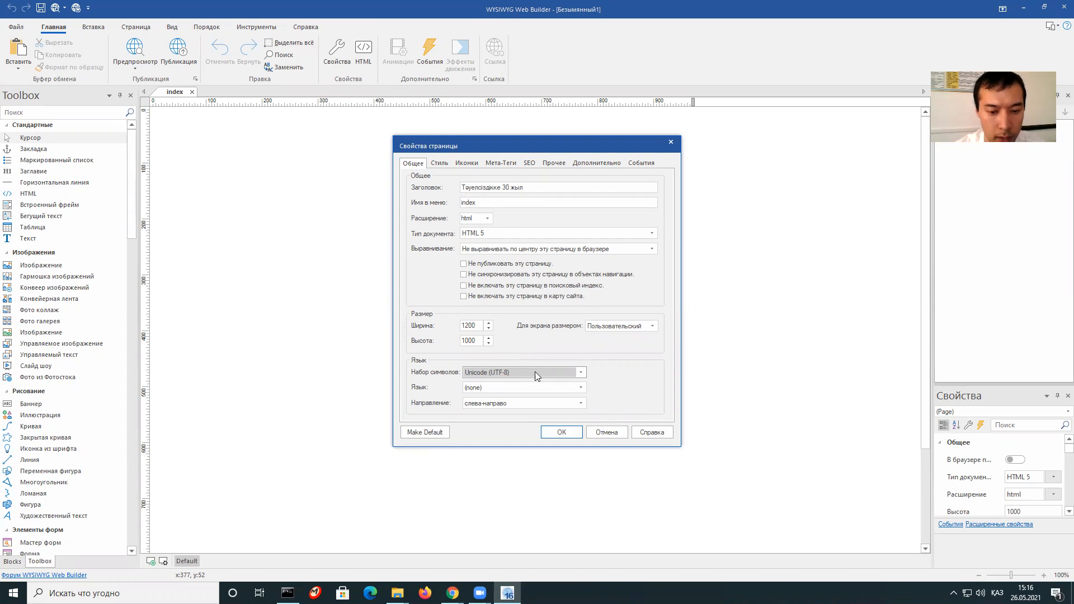
pyautogui.click(535, 372)
pyautogui.click(534, 371)
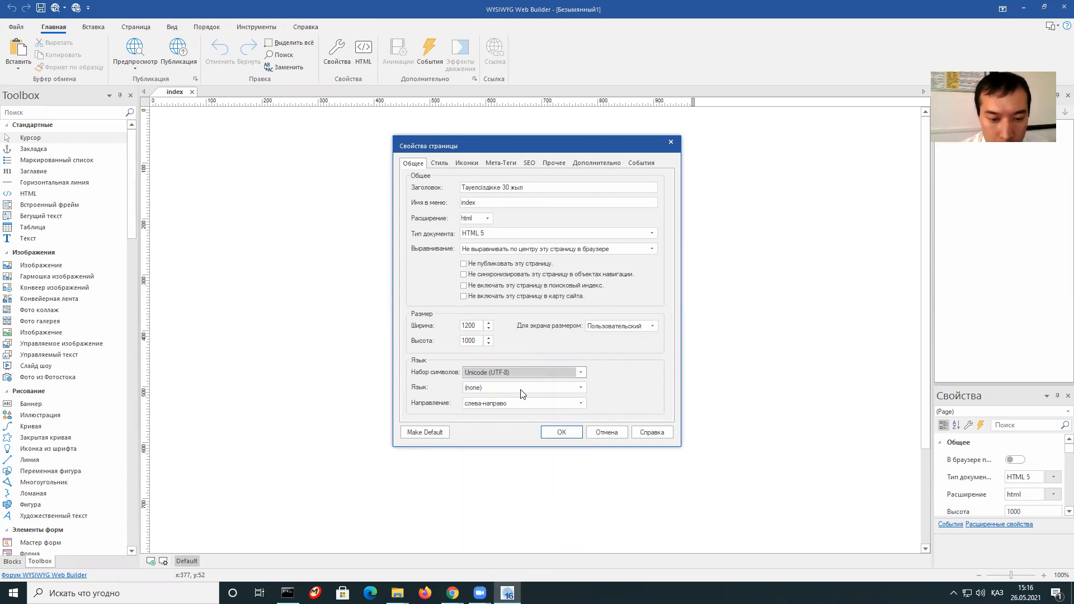
# Set the page language to Kazakh and apply the page properties.
pyautogui.click(522, 388)
pyautogui.scroll(-3, 581, 221)
pyautogui.moveTo(582, 221); pyautogui.dragTo(562, 300)
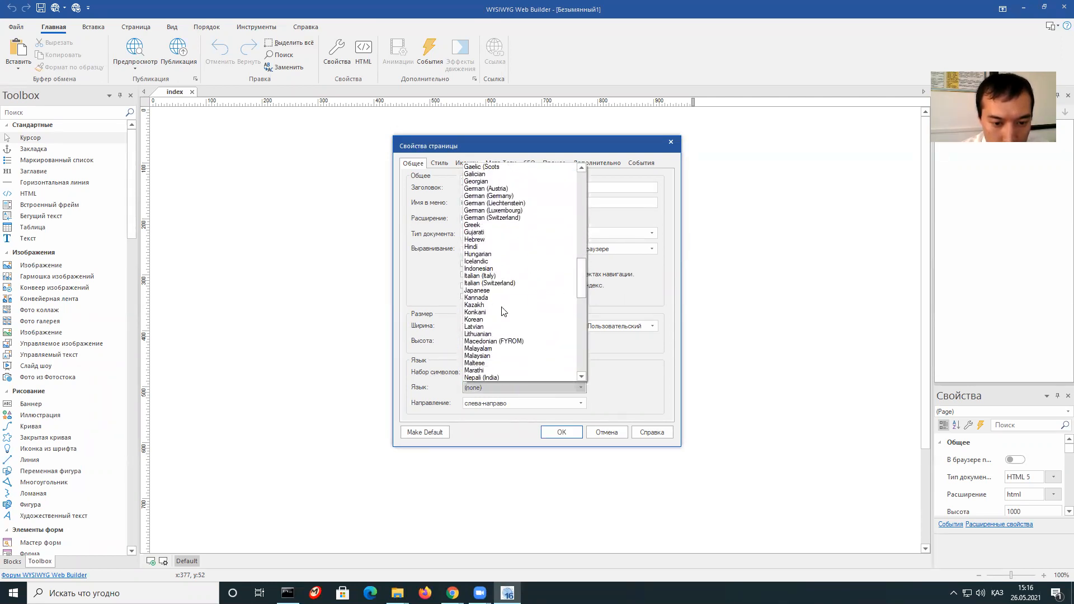
pyautogui.click(546, 305)
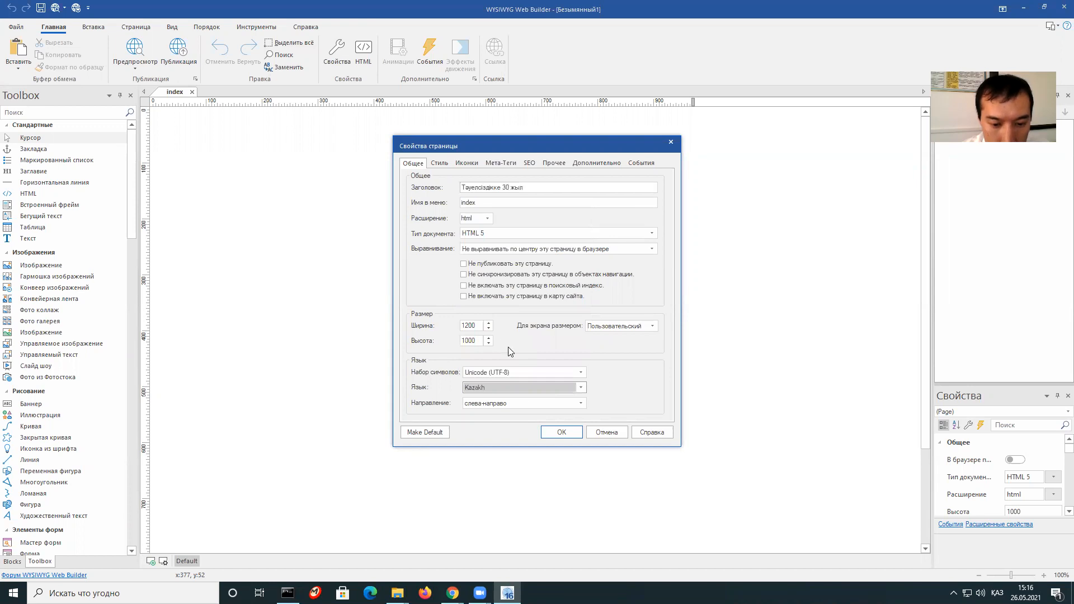
pyautogui.click(555, 433)
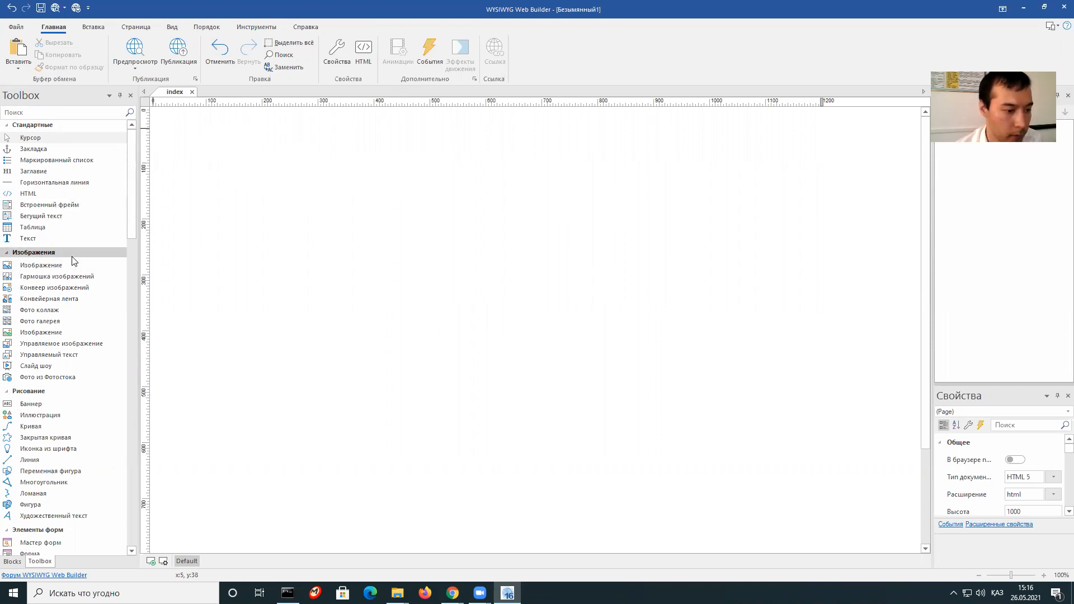
# Drop a layout grid from the Вёрстка group onto the top of the page, 1200 × 60.
pyautogui.scroll(-3, 71, 257)
pyautogui.scroll(-6, 70, 259)
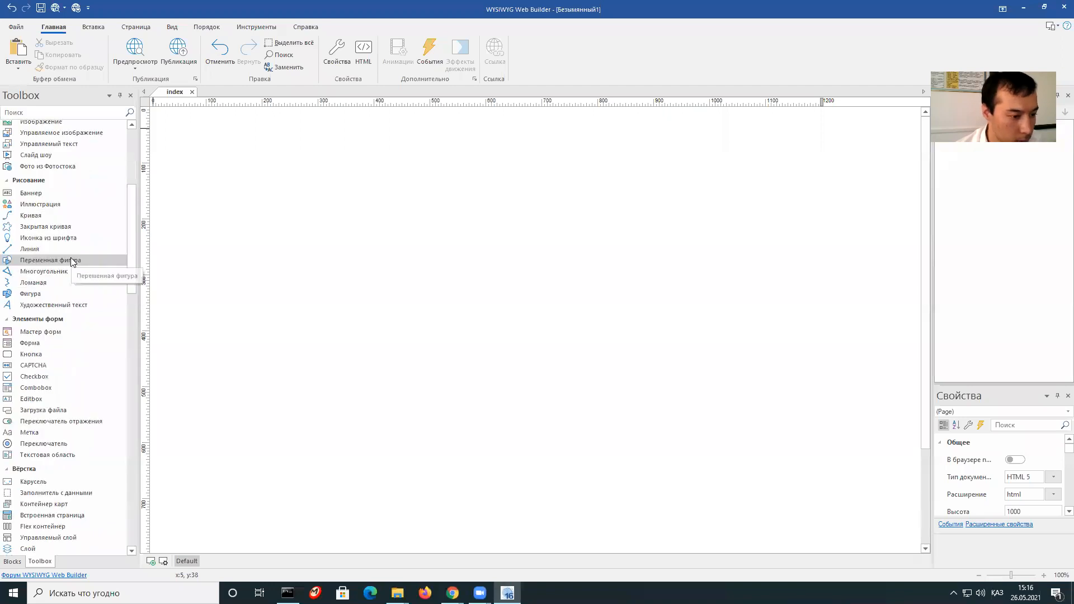
pyautogui.scroll(-3, 71, 256)
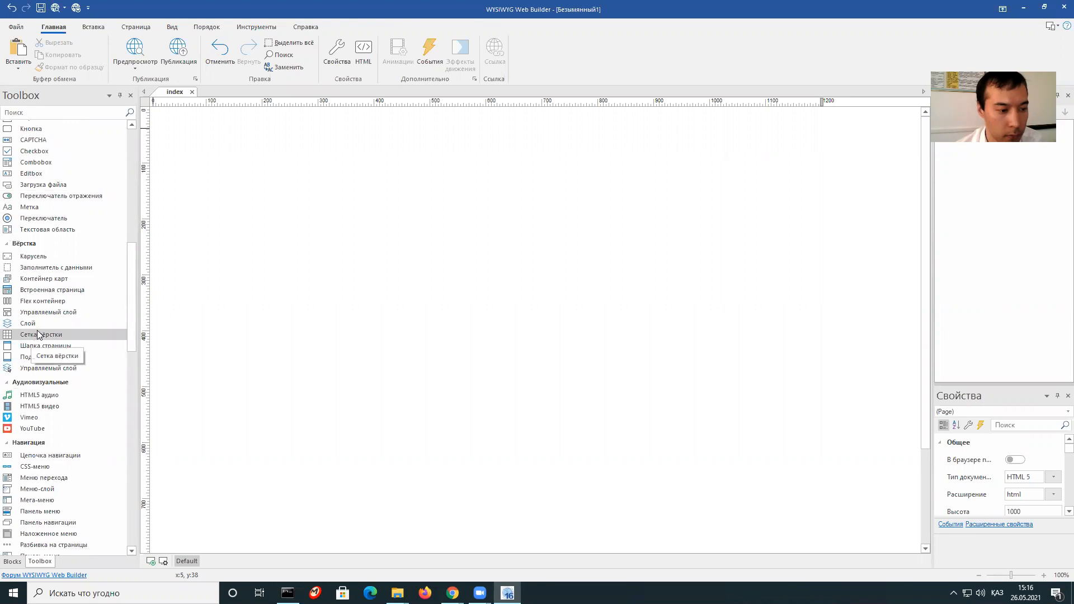
pyautogui.moveTo(45, 335); pyautogui.dragTo(320, 166)
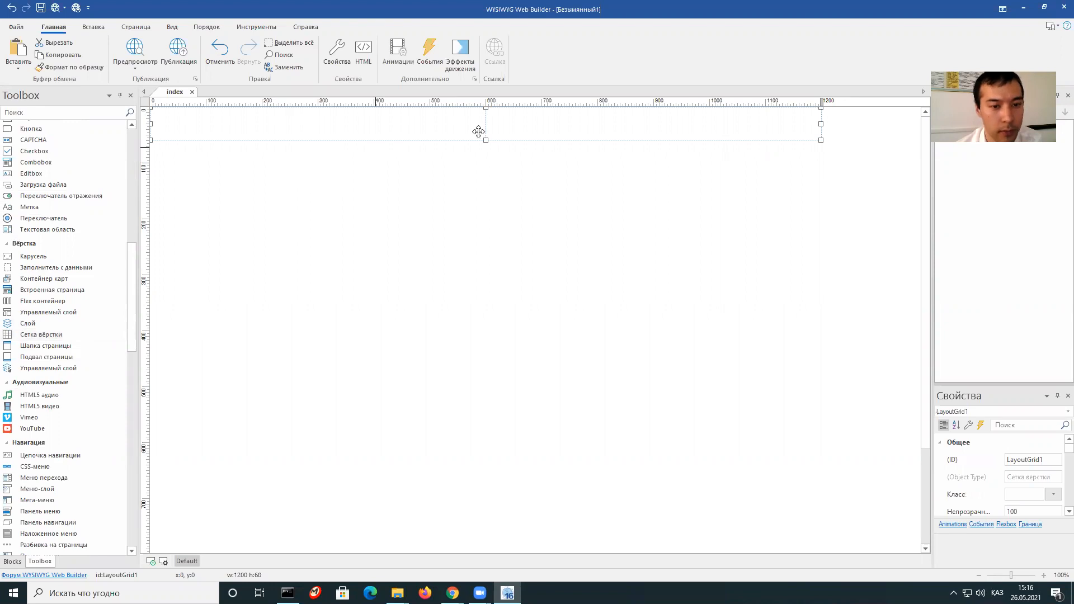
# In the layout grid's properties, add columns up to twelve.
pyautogui.rightClick(402, 127)
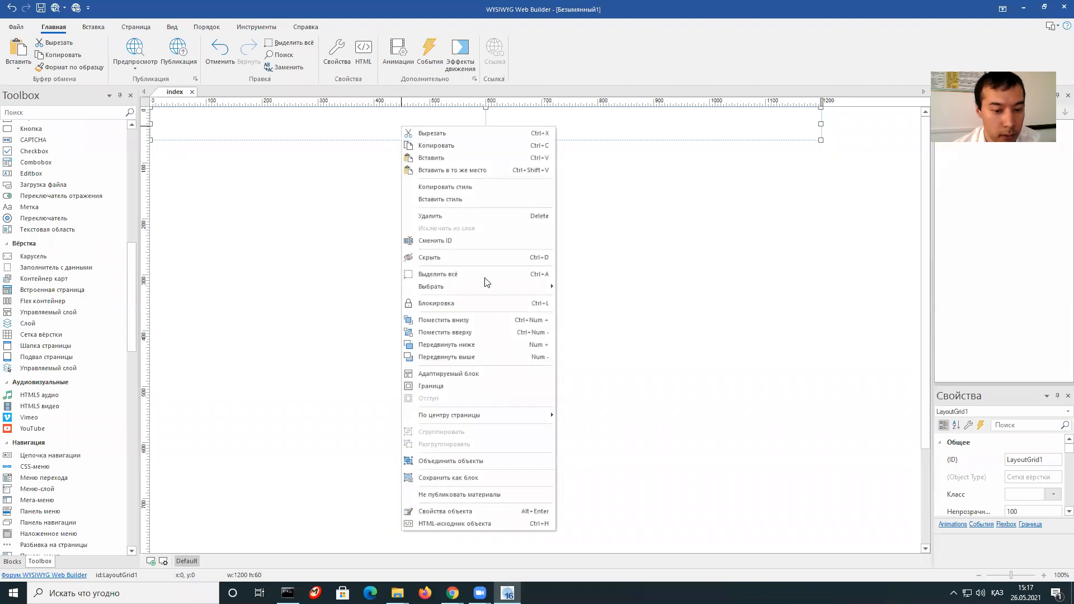
pyautogui.click(481, 510)
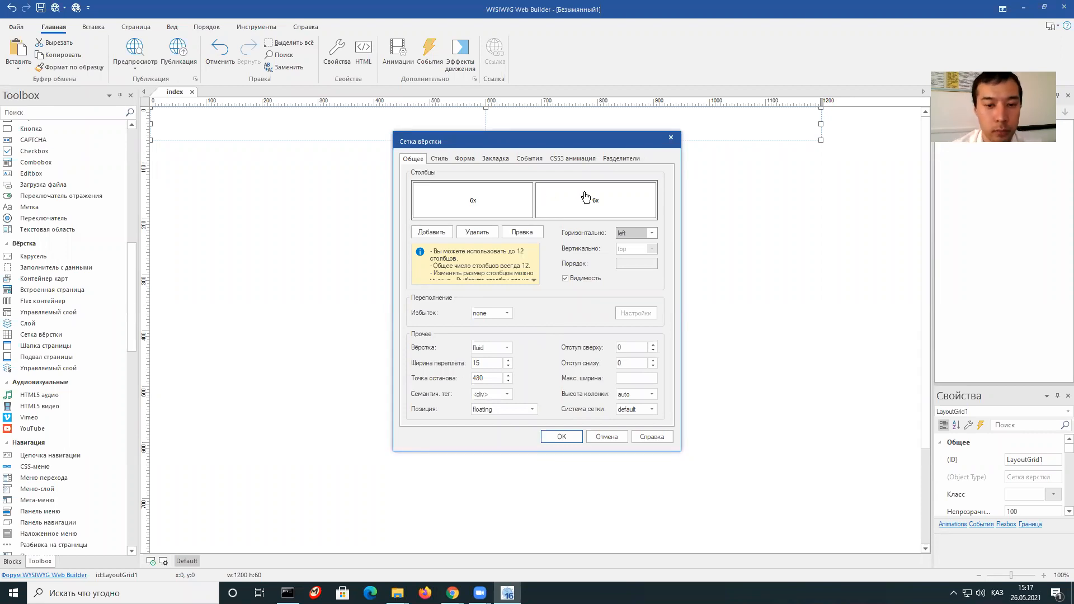
pyautogui.click(445, 236)
pyautogui.tripleClick(445, 234)
pyautogui.tripleClick(446, 234)
pyautogui.tripleClick(446, 233)
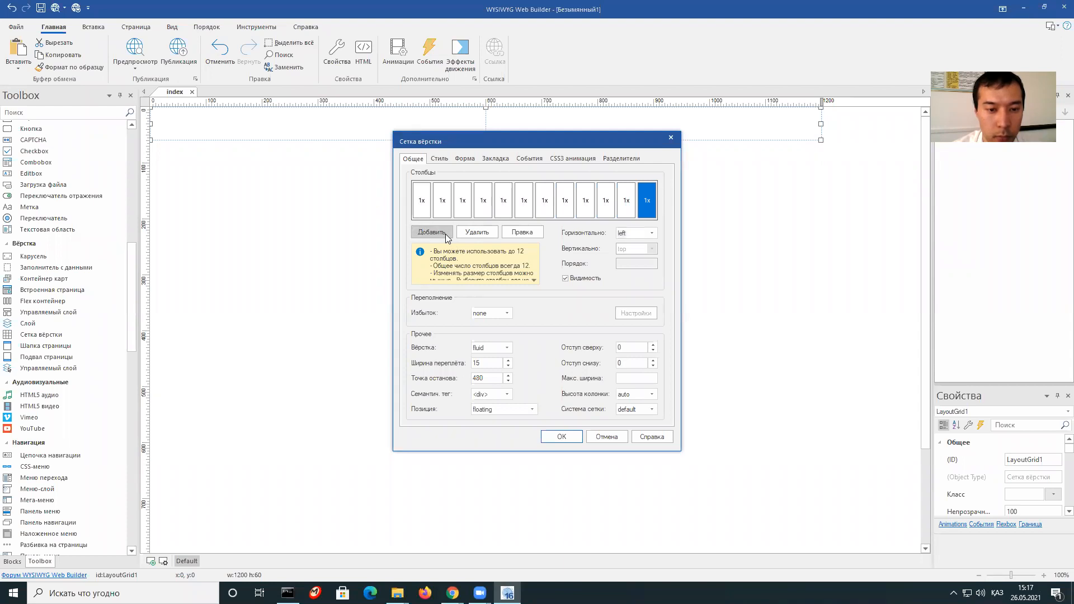
# Reduce the grid to three columns and size them 2x, 7x and 3x.
pyautogui.click(479, 233)
pyautogui.click(479, 233)
pyautogui.doubleClick(479, 234)
pyautogui.click(479, 234)
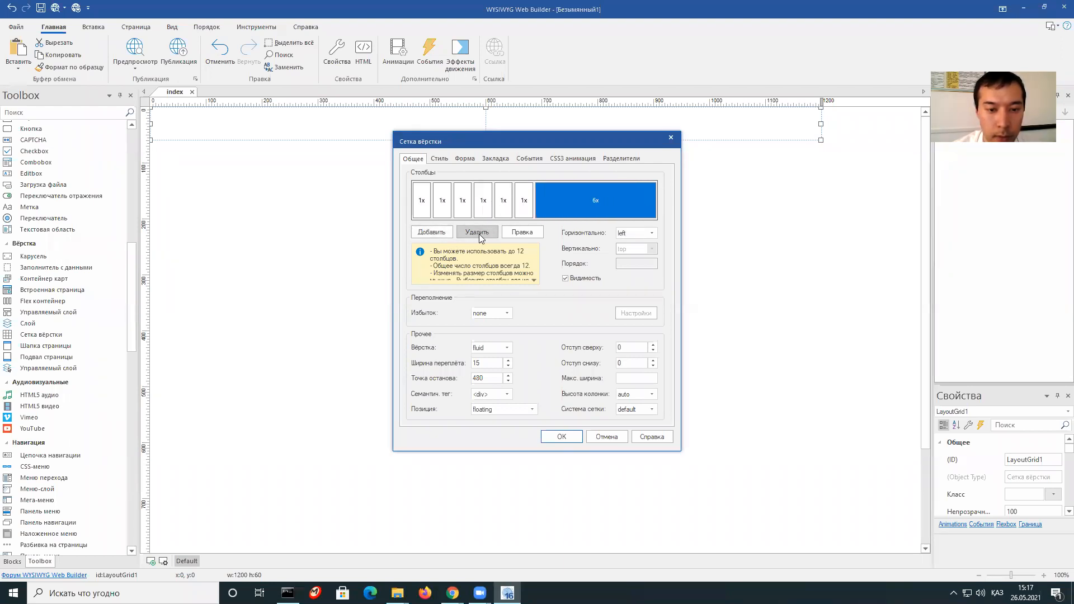
pyautogui.click(479, 233)
pyautogui.doubleClick(479, 234)
pyautogui.click(479, 234)
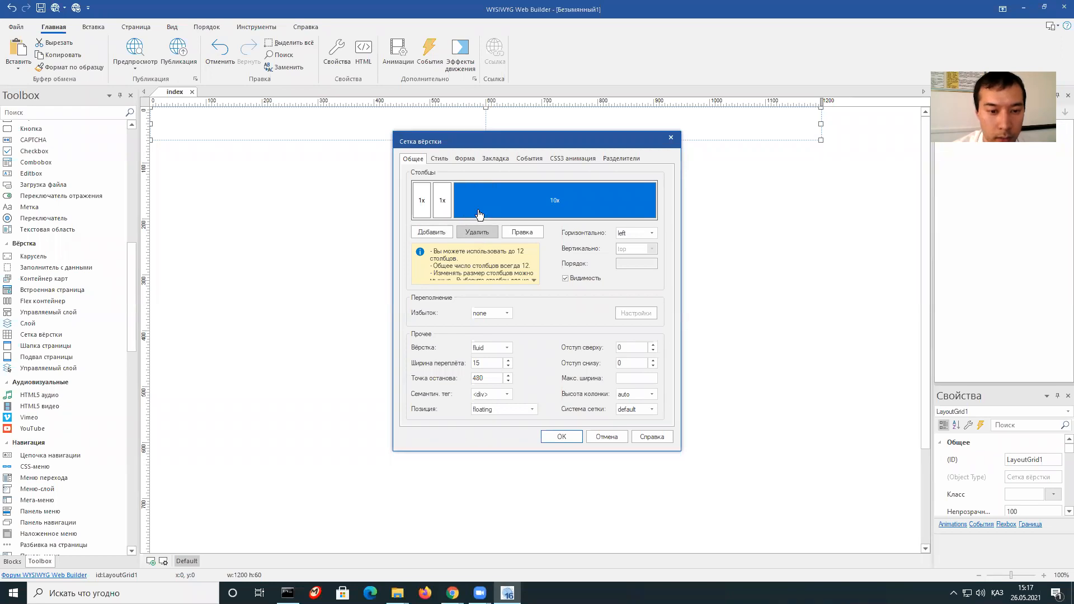
pyautogui.moveTo(452, 201); pyautogui.dragTo(595, 206)
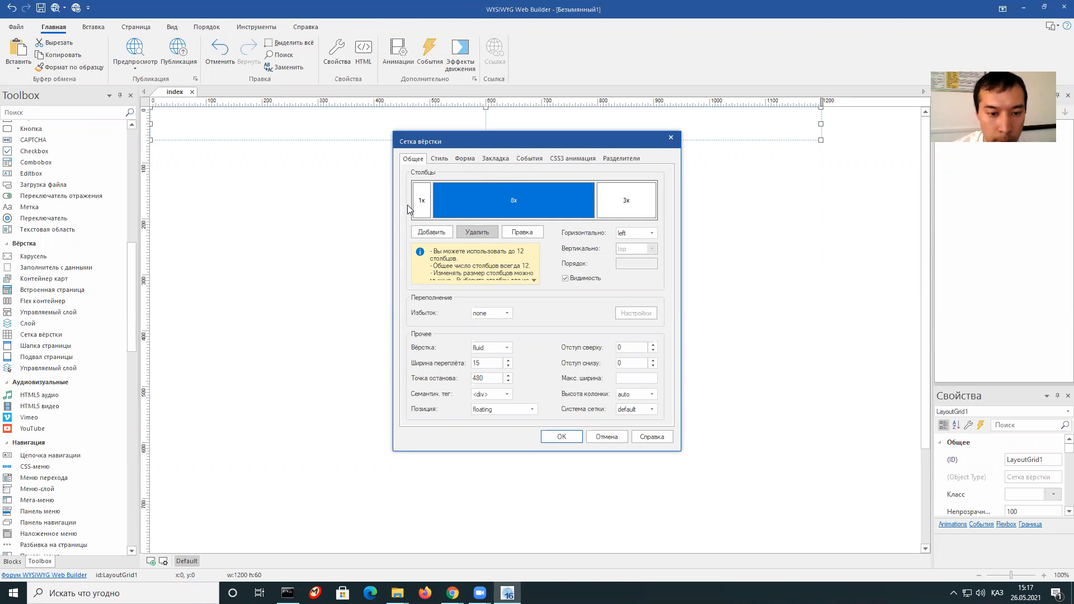
pyautogui.moveTo(433, 202); pyautogui.dragTo(457, 203)
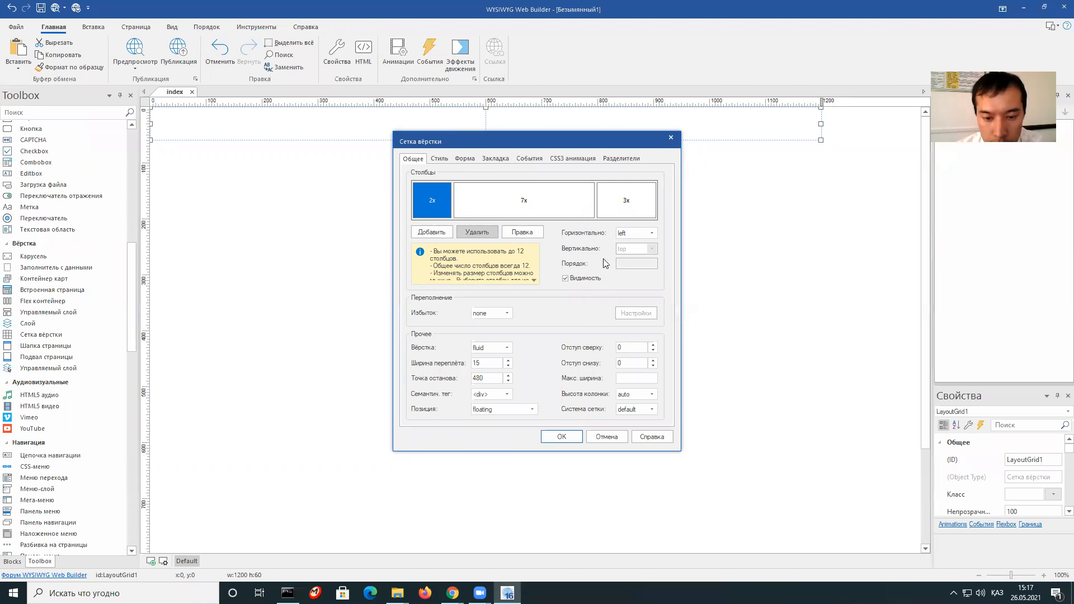
# Set the grid's top and bottom spacing to 10 and maximum width to 1200.
pyautogui.click(633, 349)
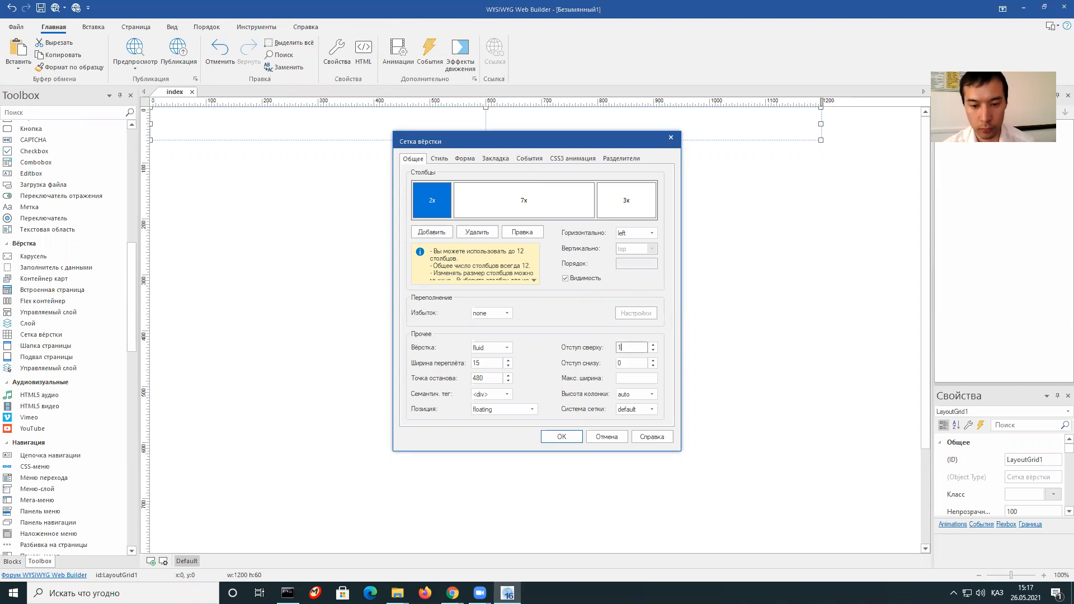
pyautogui.click(622, 363)
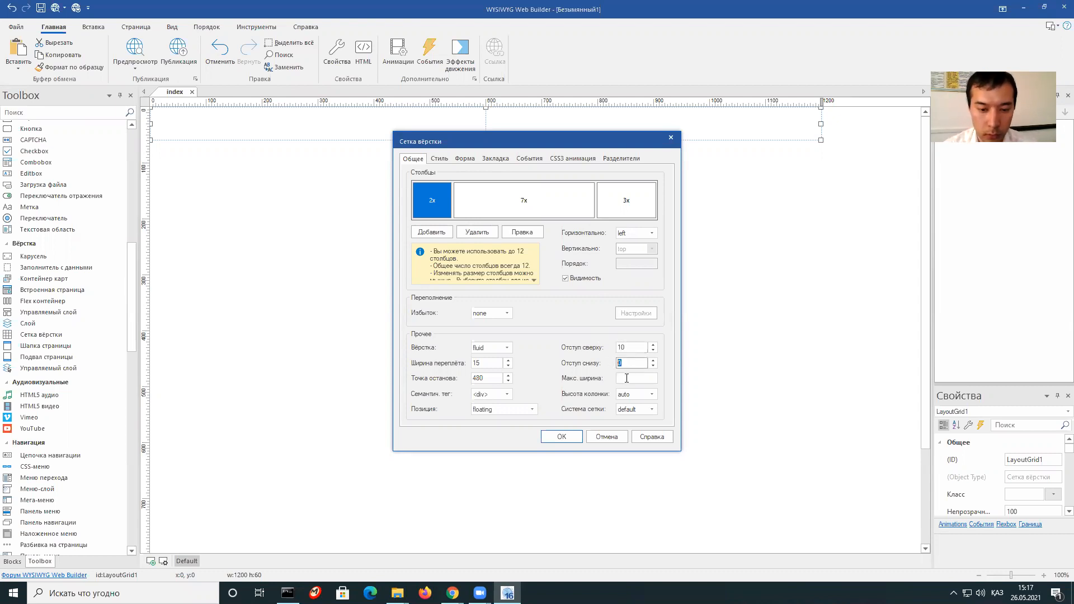
pyautogui.click(635, 378)
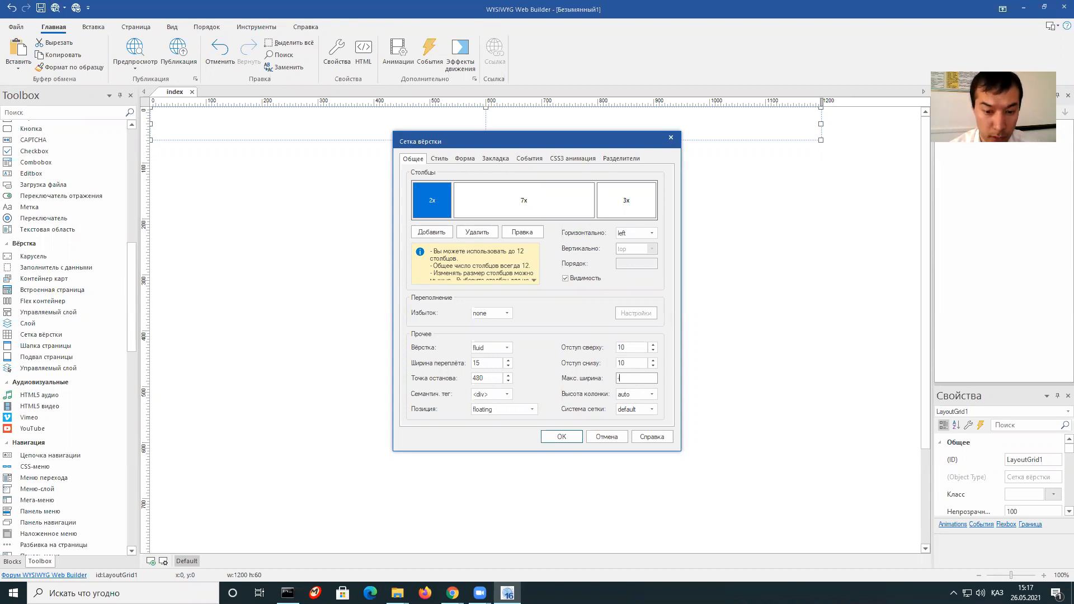
pyautogui.write('-1200')
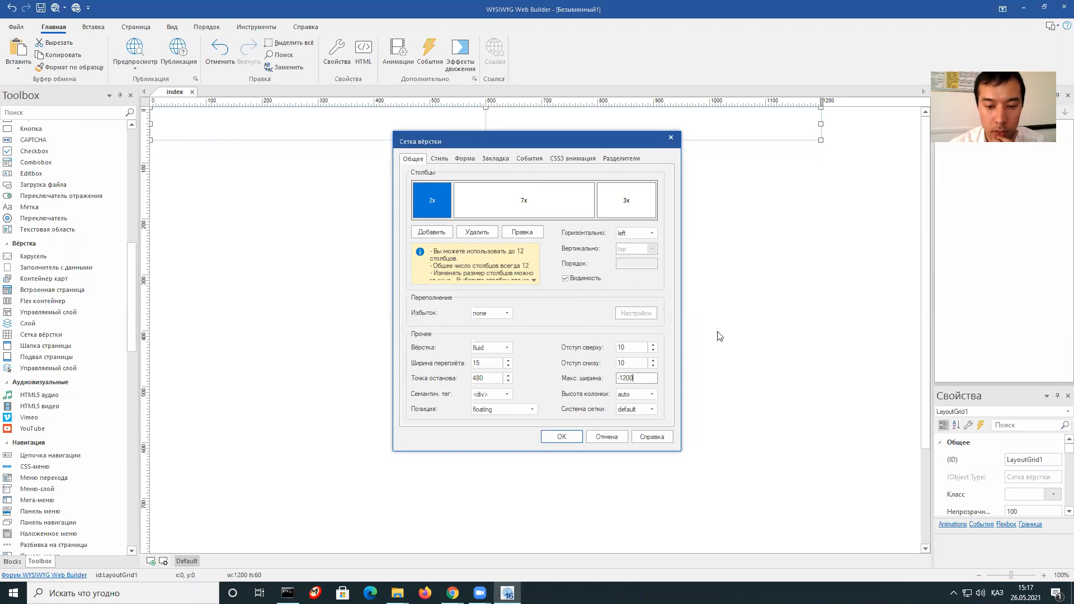
# Use the flexbox grid system with middle vertical alignment and confirm the grid settings.
pyautogui.click(625, 411)
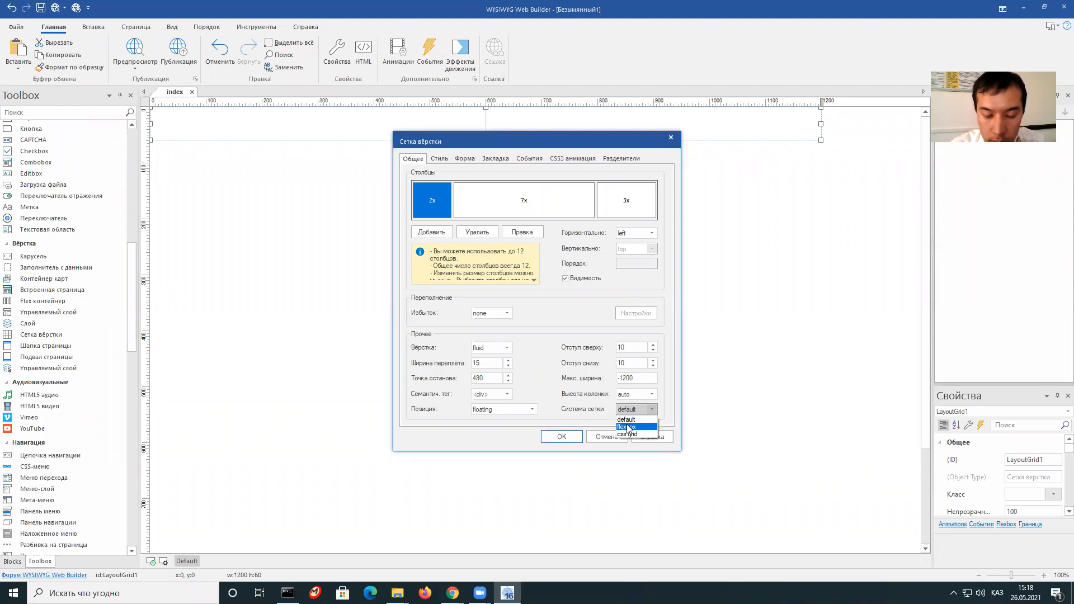
pyautogui.click(627, 426)
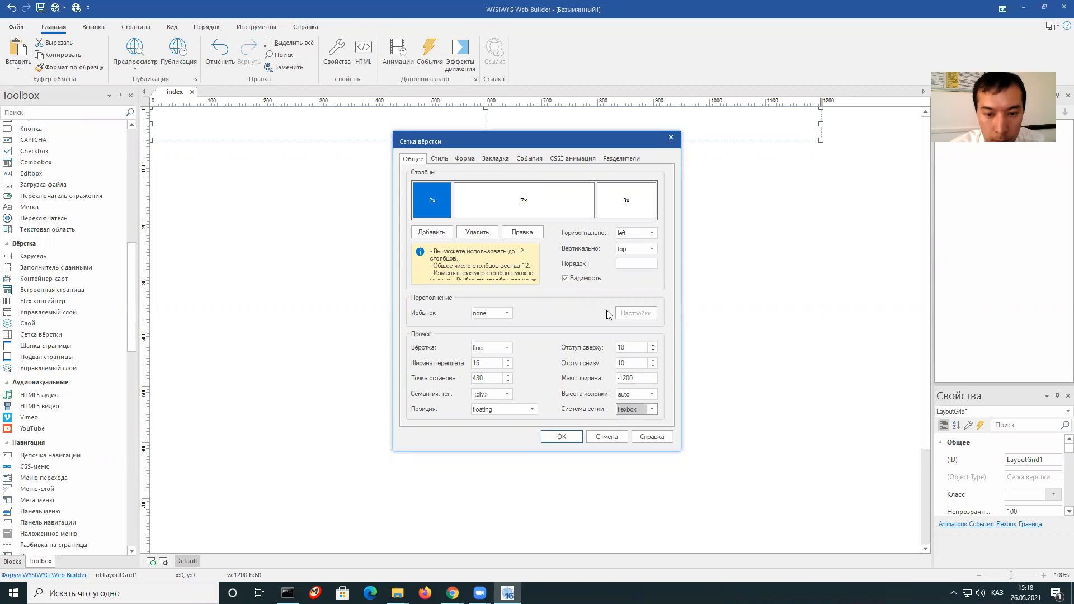
pyautogui.click(651, 249)
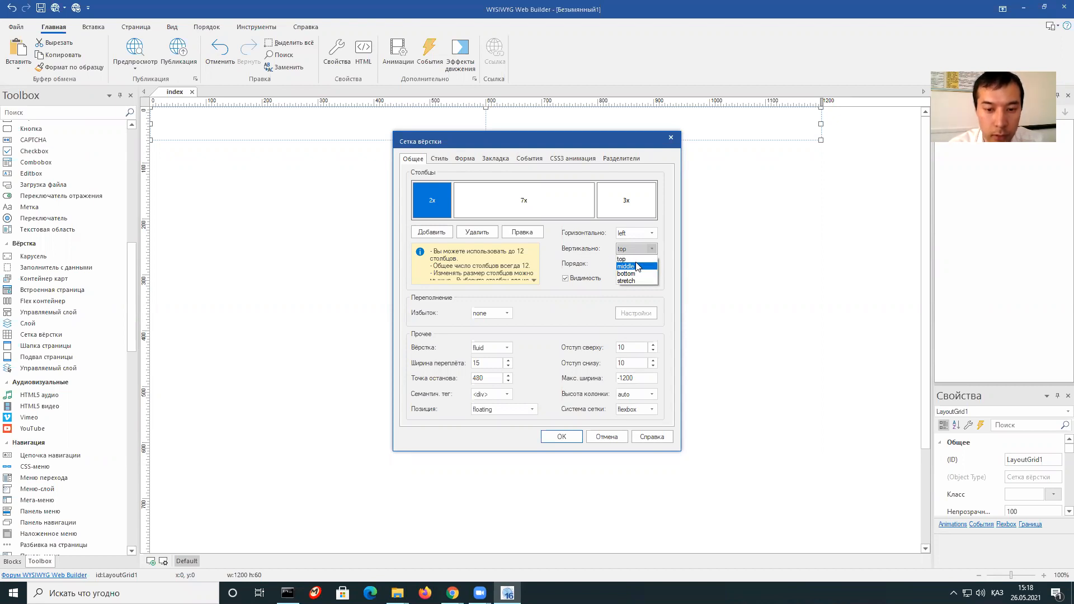
pyautogui.click(637, 266)
pyautogui.click(561, 437)
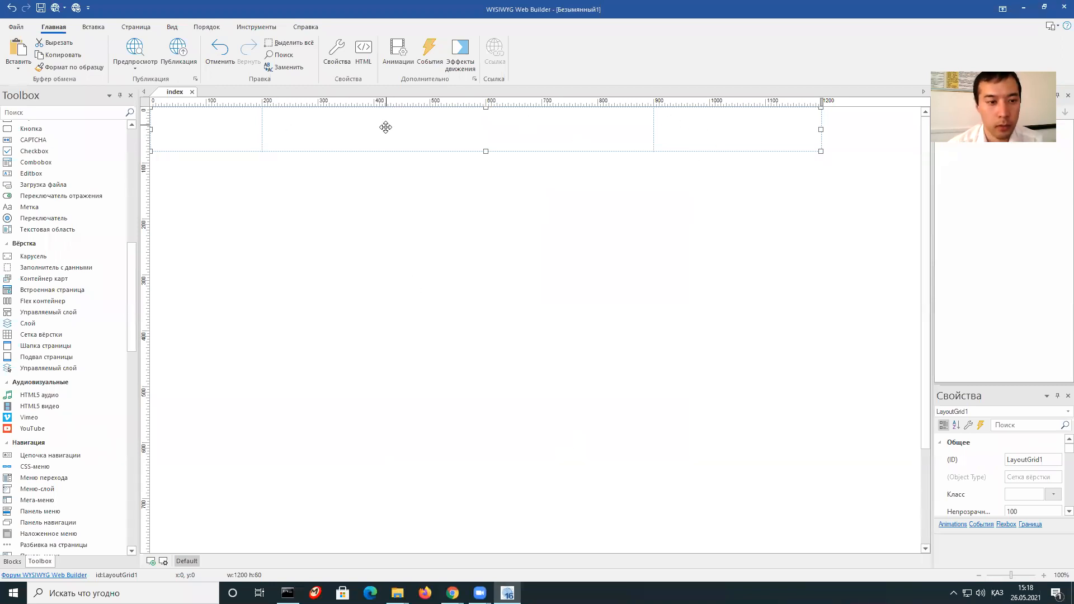
# Give LayoutGrid1 a solid Lemon Chiffon background on its Style settings.
pyautogui.rightClick(392, 130)
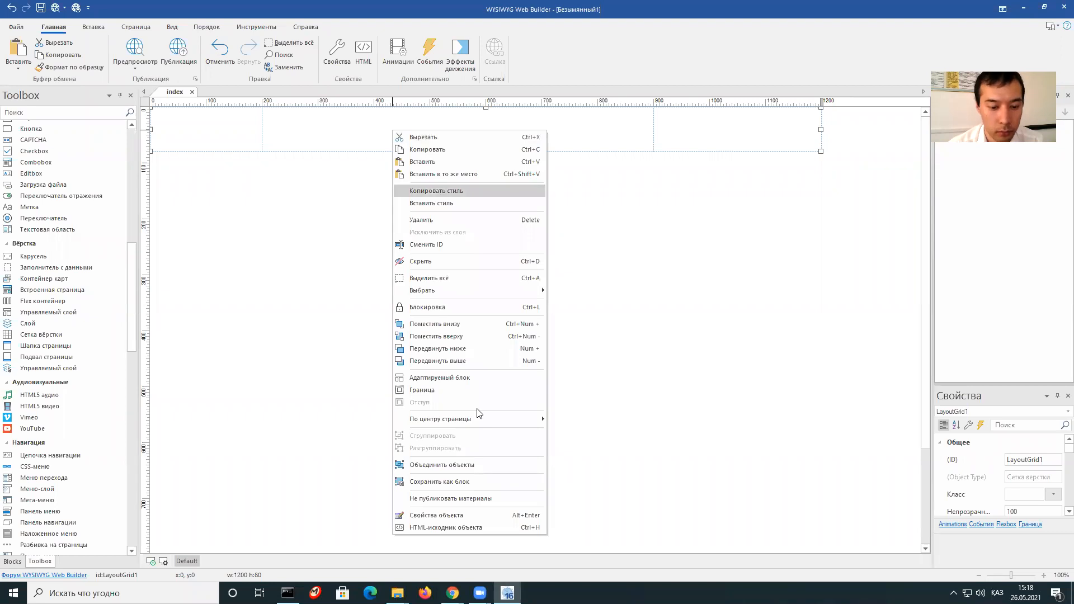
pyautogui.click(470, 515)
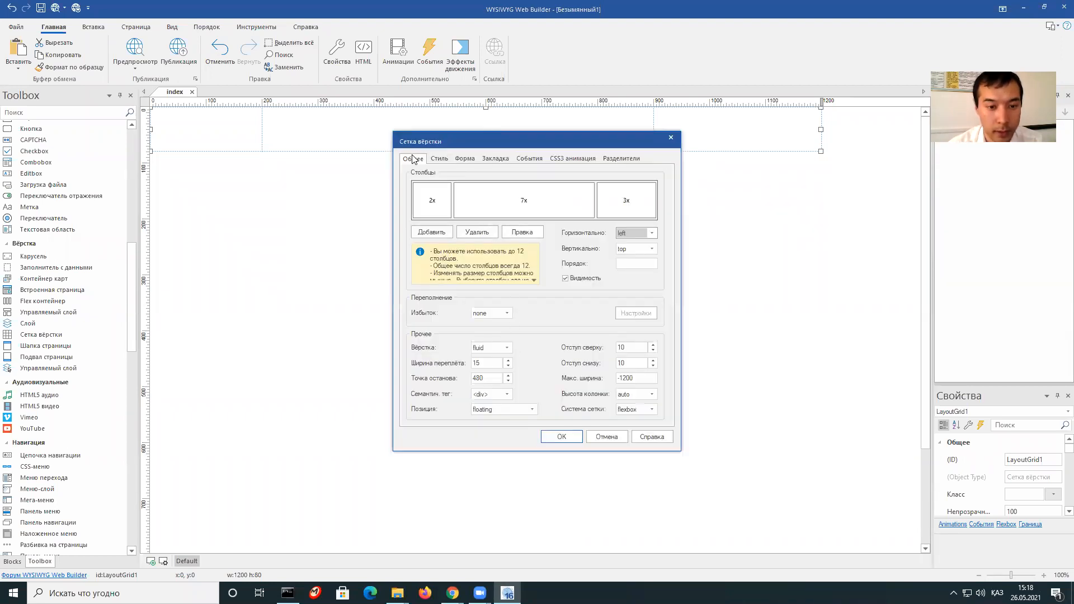
pyautogui.click(446, 160)
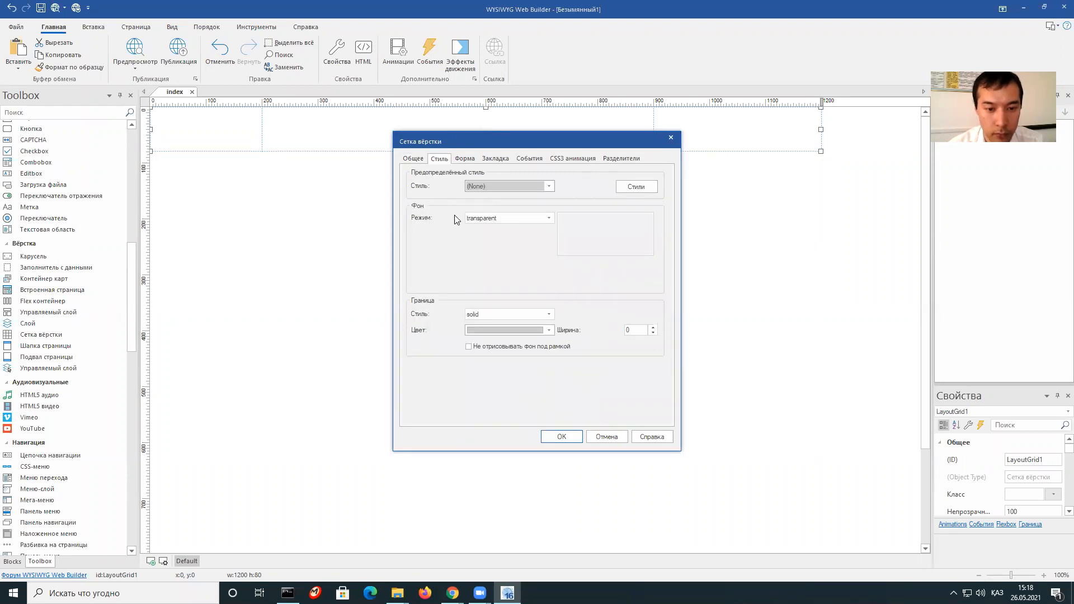
pyautogui.click(548, 218)
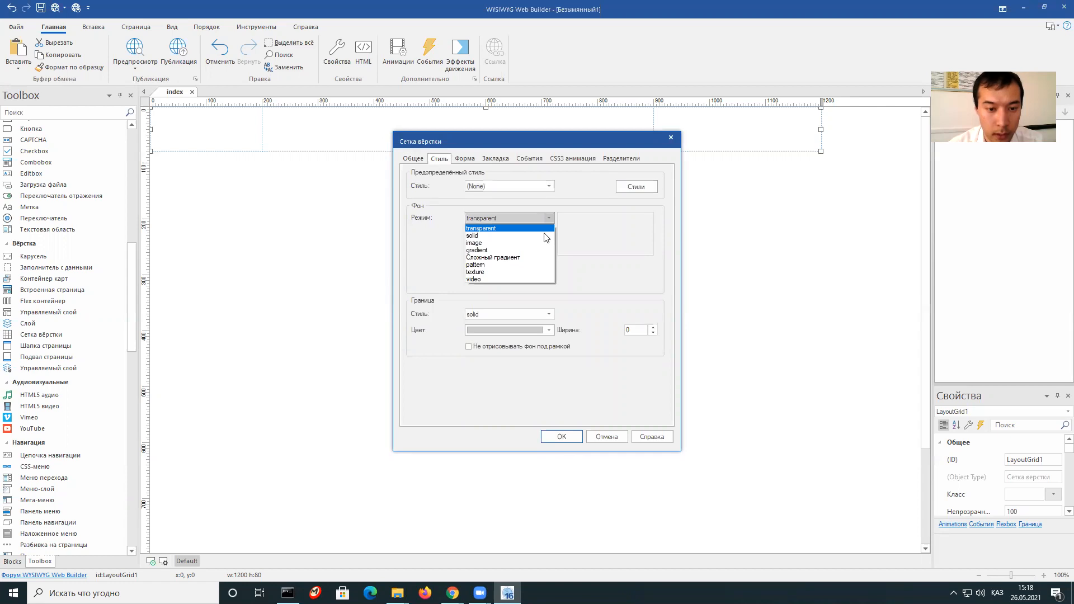
pyautogui.click(545, 236)
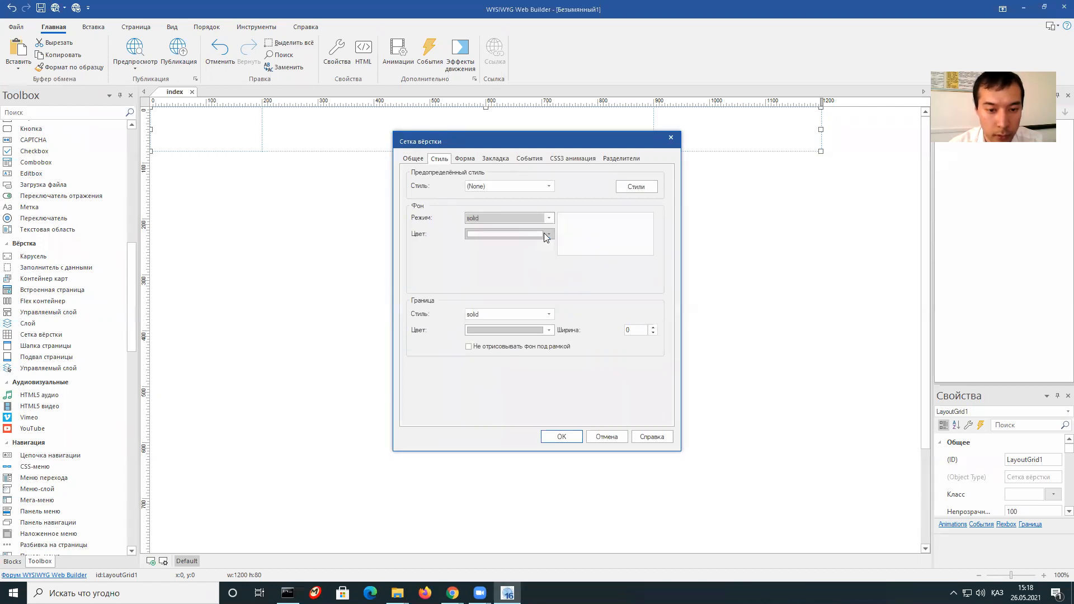
pyautogui.click(549, 235)
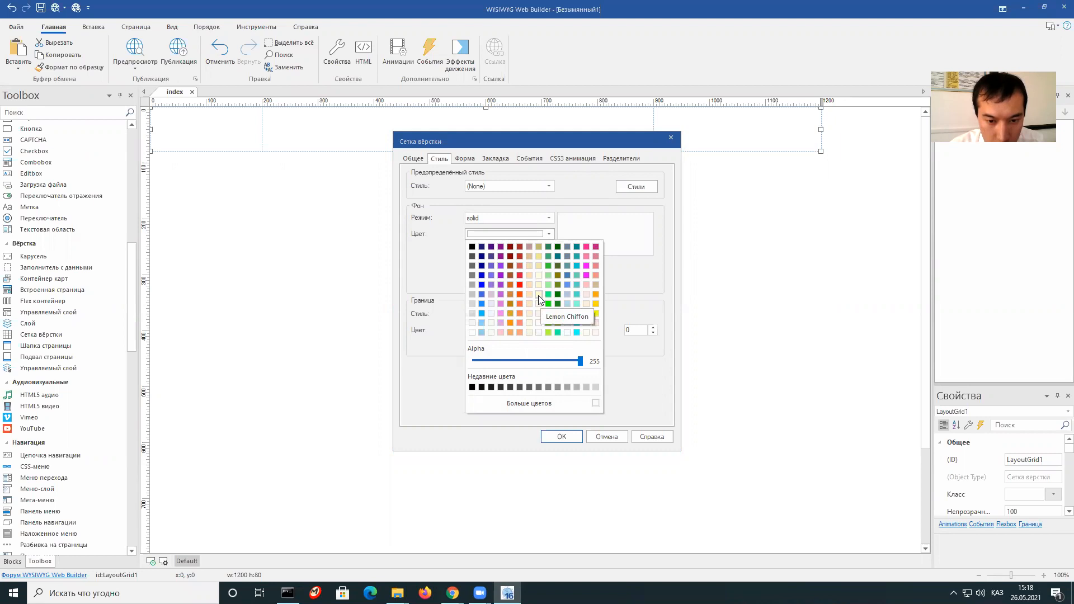
pyautogui.click(538, 314)
pyautogui.click(561, 436)
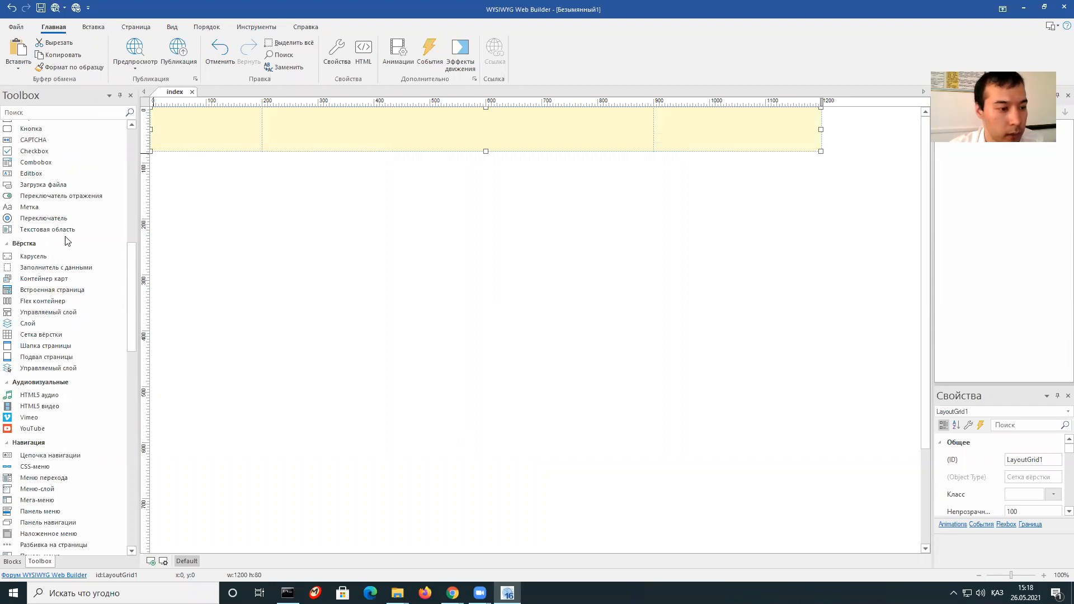
# Insert Логотип.jpg as an image in the grid's first column.
pyautogui.scroll(1, 58, 242)
pyautogui.scroll(5, 58, 242)
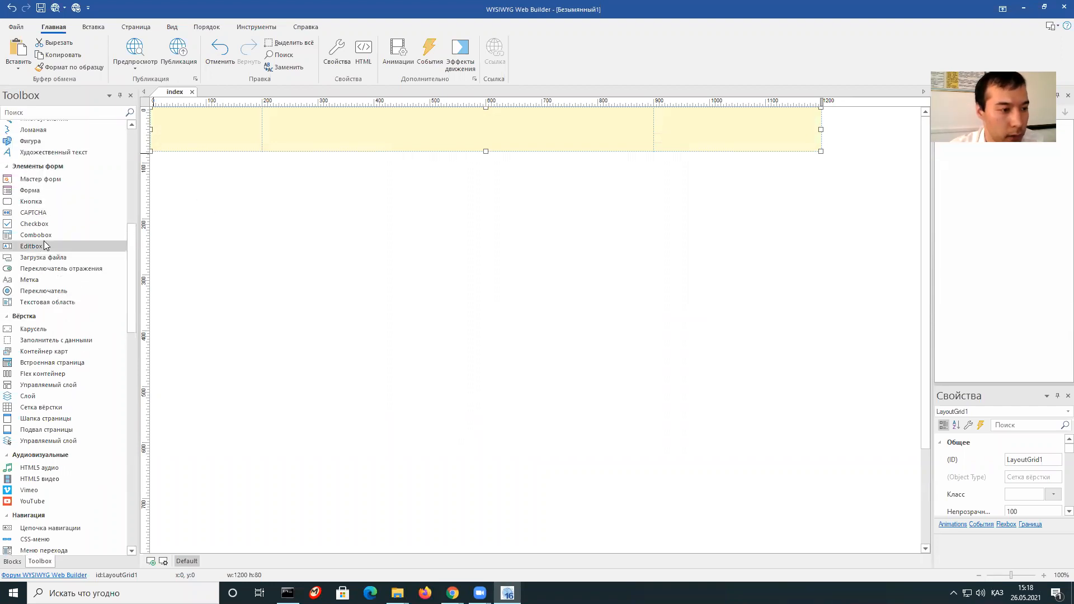
pyautogui.scroll(9, 56, 242)
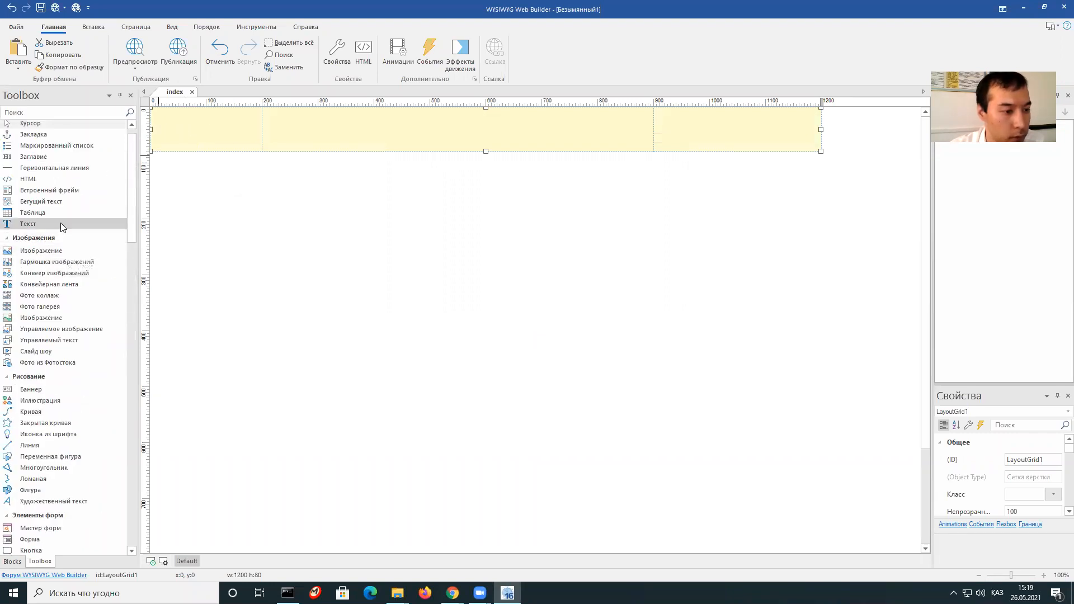
pyautogui.moveTo(32, 253); pyautogui.dragTo(197, 124)
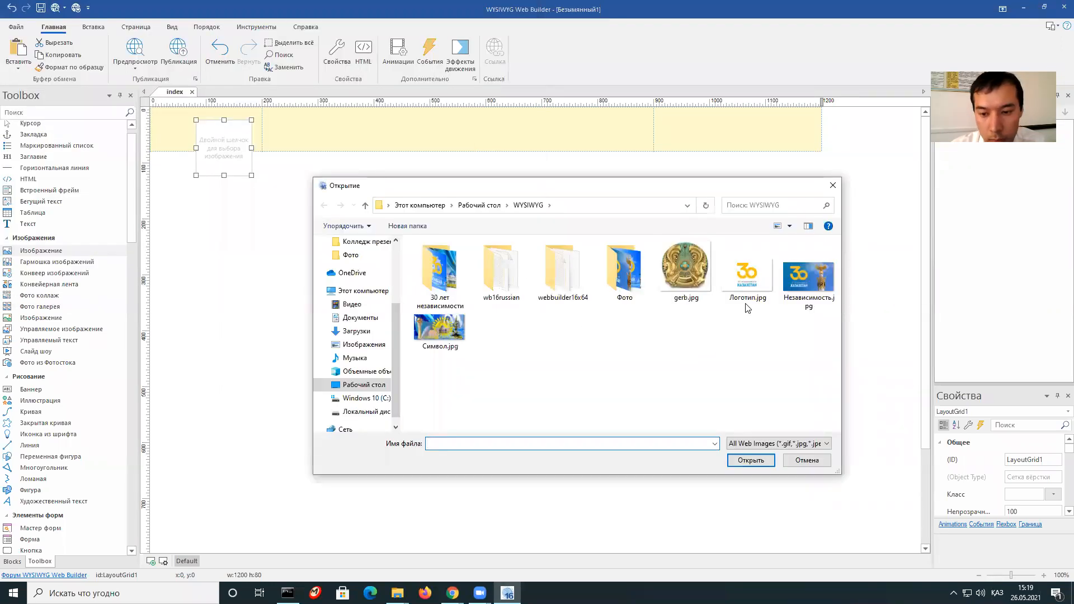
pyautogui.click(746, 277)
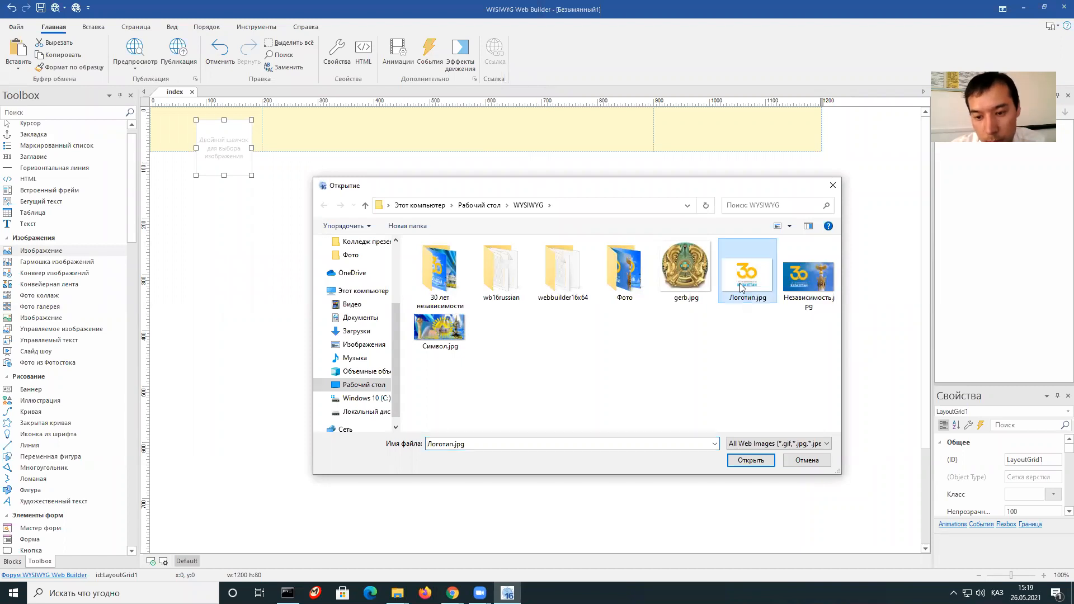
pyautogui.click(747, 462)
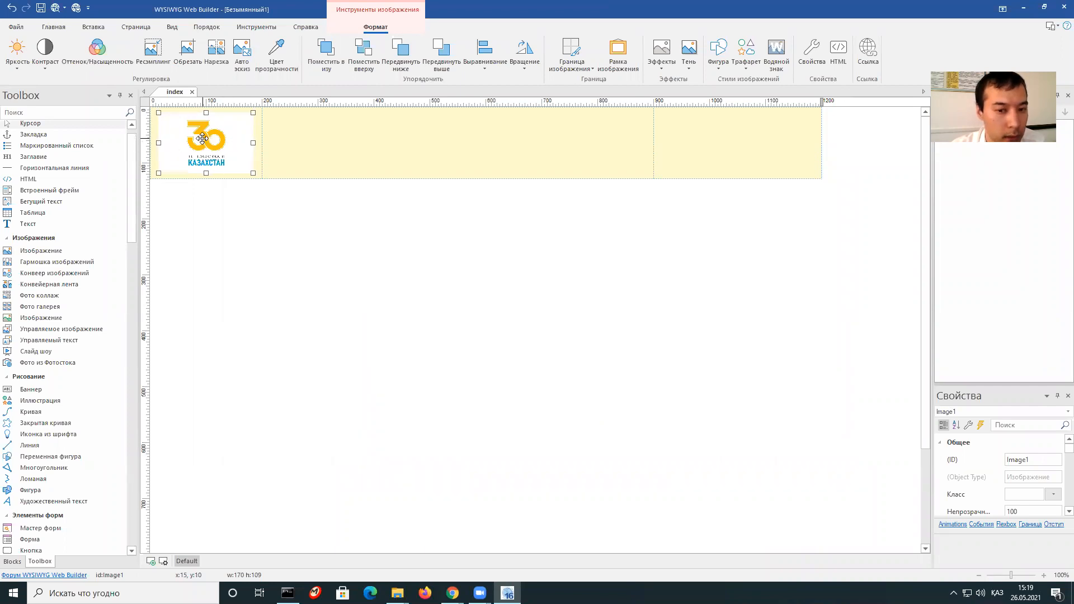
pyautogui.click(324, 141)
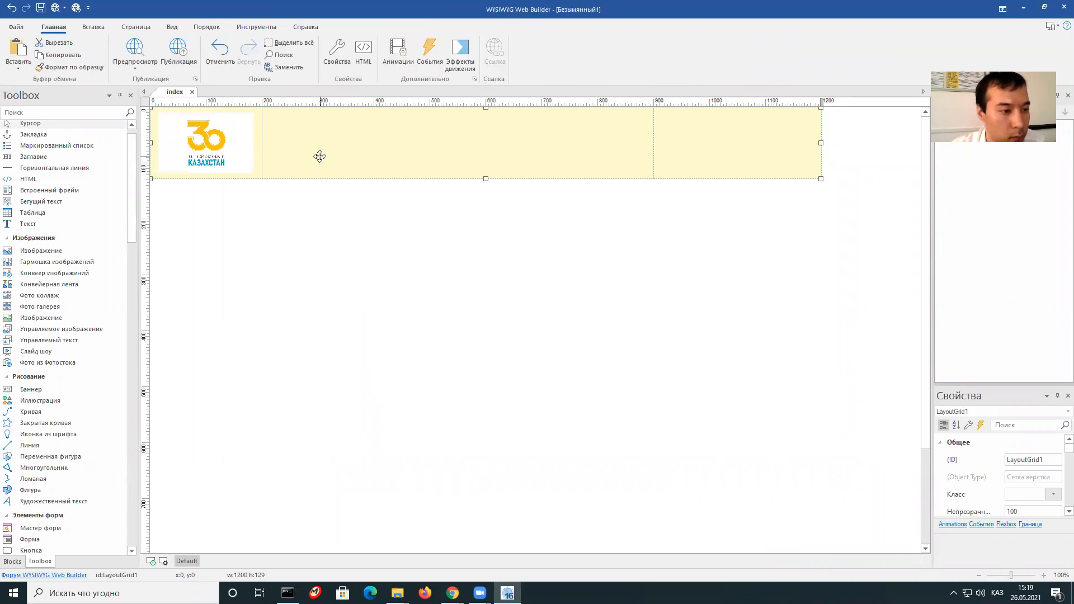
# Place a responsive menu in the header's middle cell and shorten it to 69 px tall.
pyautogui.scroll(-8, 132, 173)
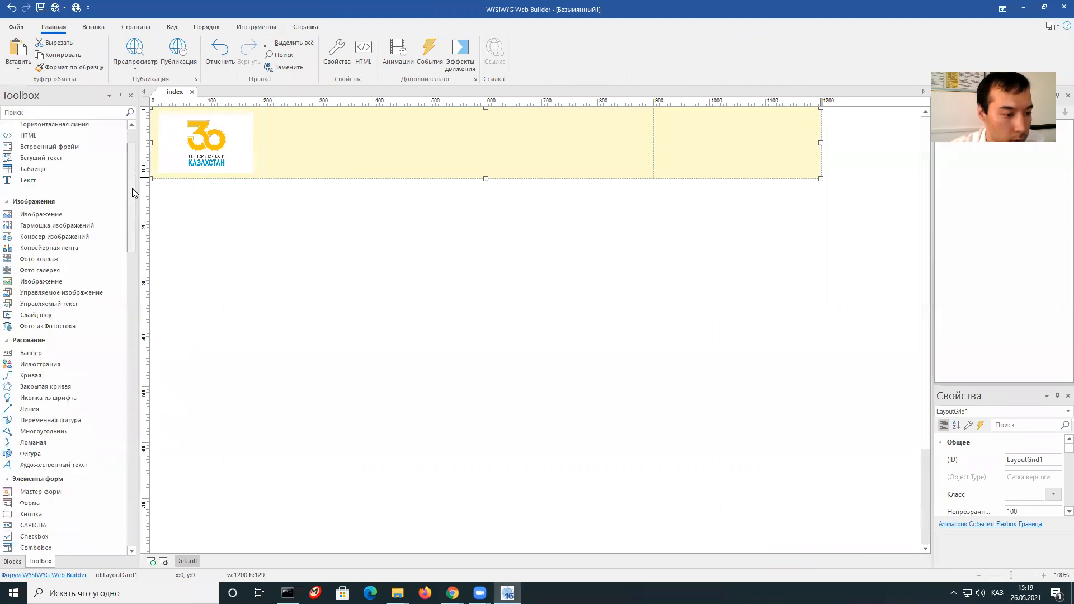
pyautogui.scroll(-10, 135, 267)
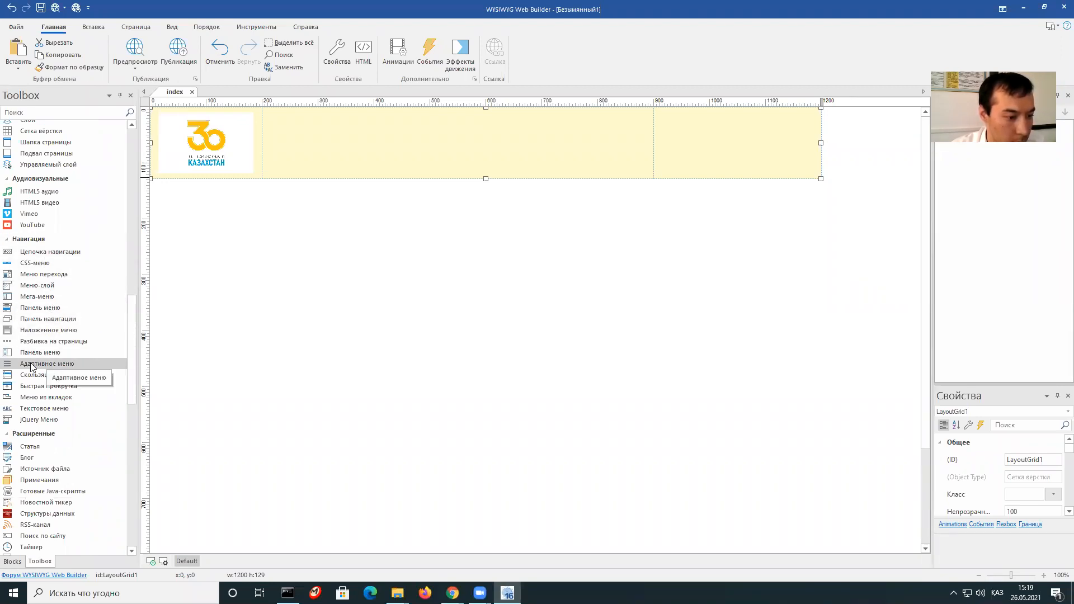
pyautogui.moveTo(33, 364); pyautogui.dragTo(364, 151)
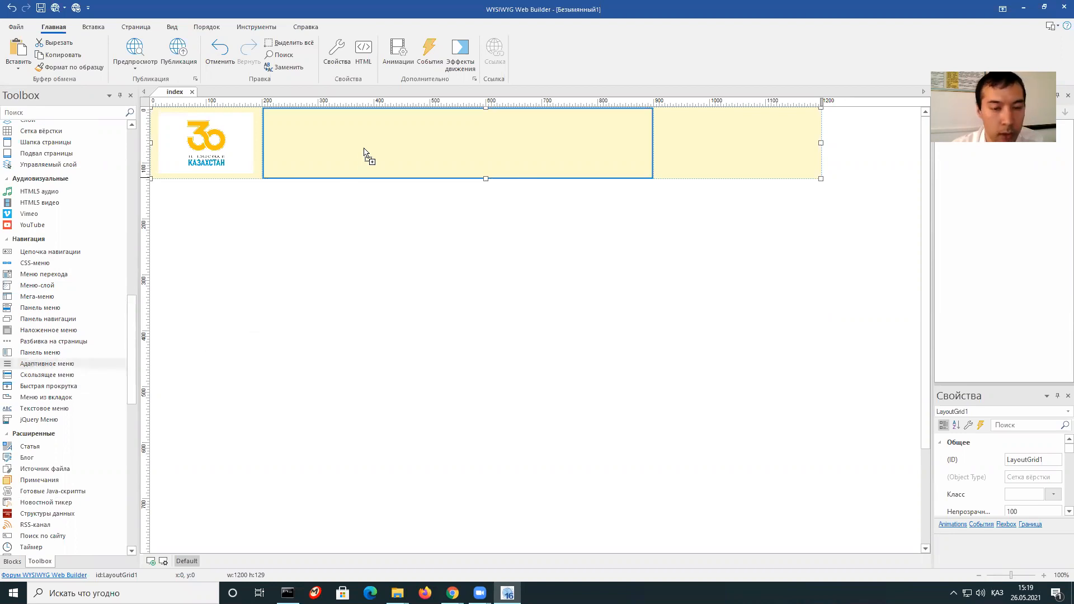
pyautogui.moveTo(364, 151); pyautogui.dragTo(608, 149)
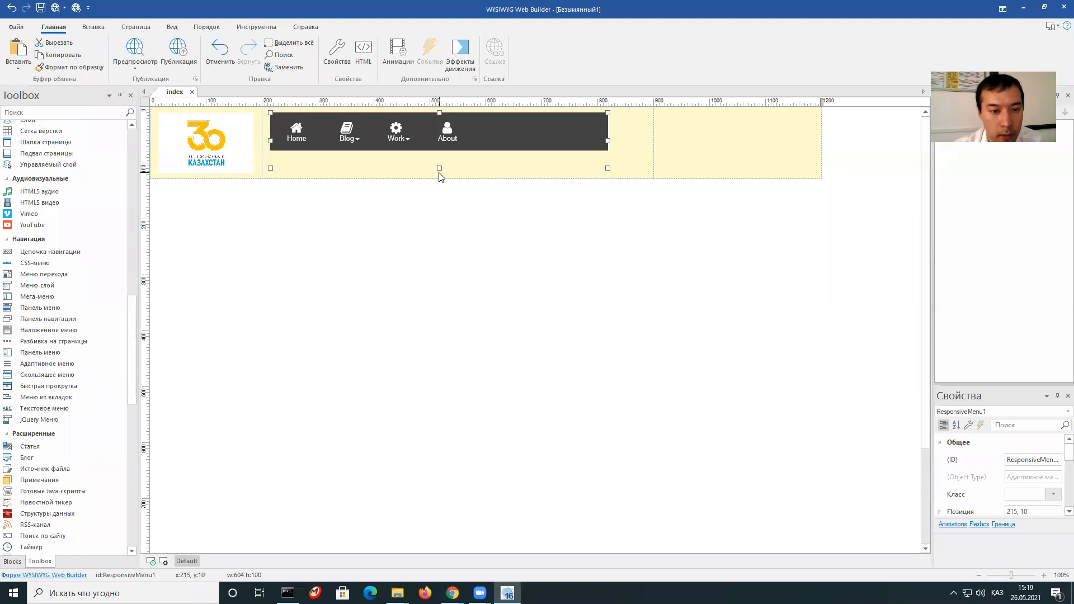
pyautogui.moveTo(439, 167); pyautogui.dragTo(439, 151)
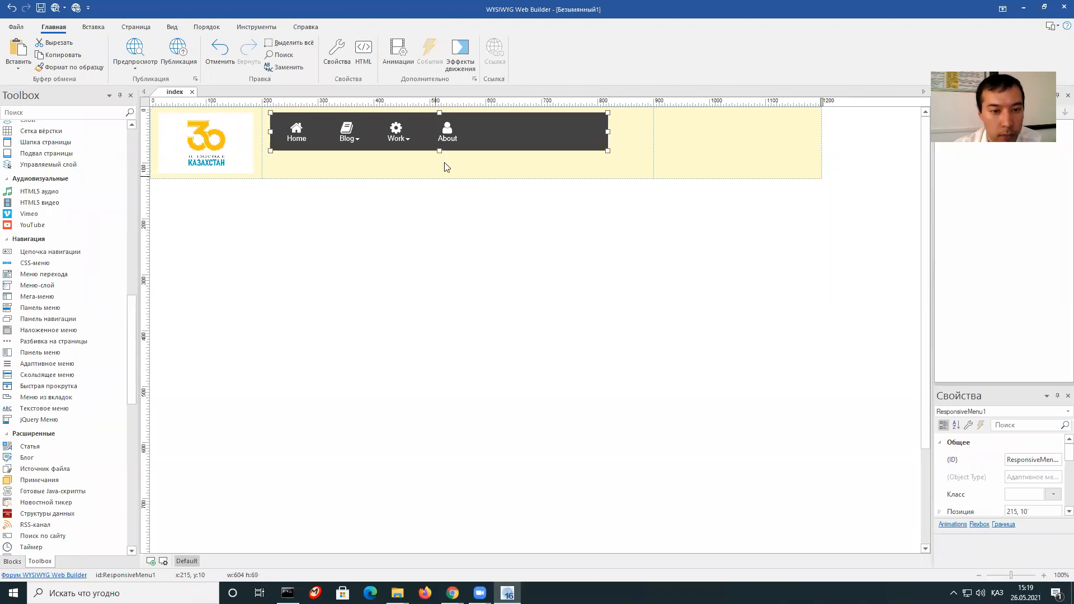
# Delete Home and all other default items from the menu's properties and confirm.
pyautogui.rightClick(495, 137)
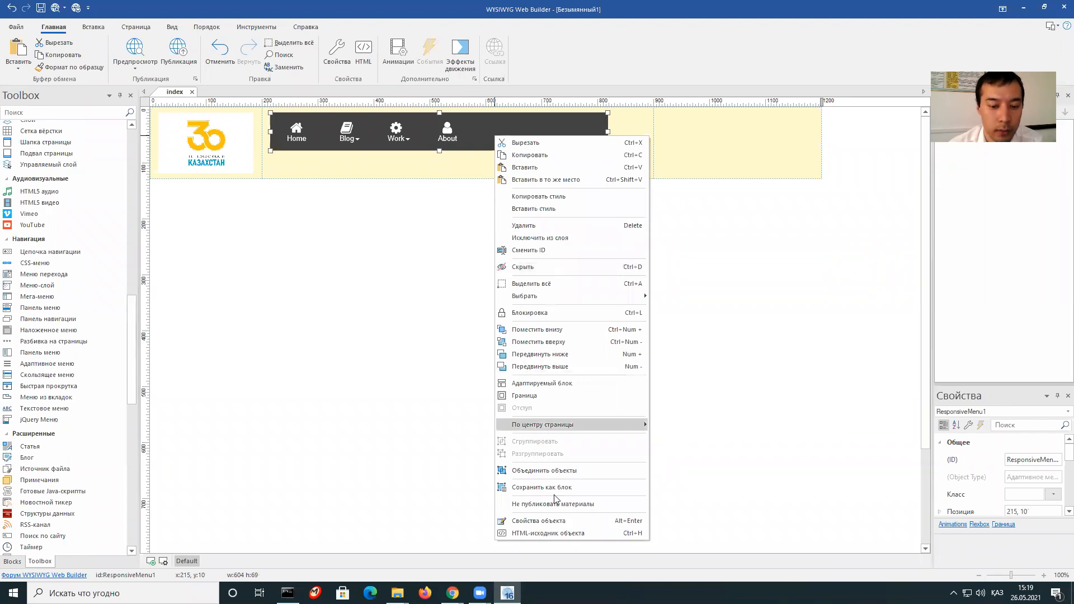
pyautogui.click(568, 521)
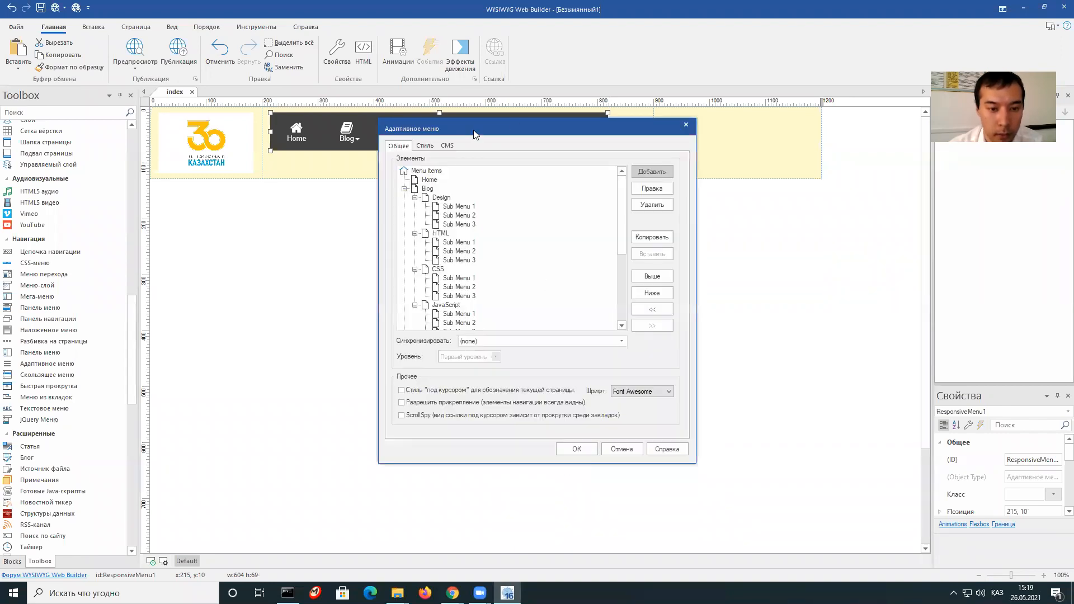
pyautogui.moveTo(474, 135); pyautogui.dragTo(518, 168)
pyautogui.click(473, 214)
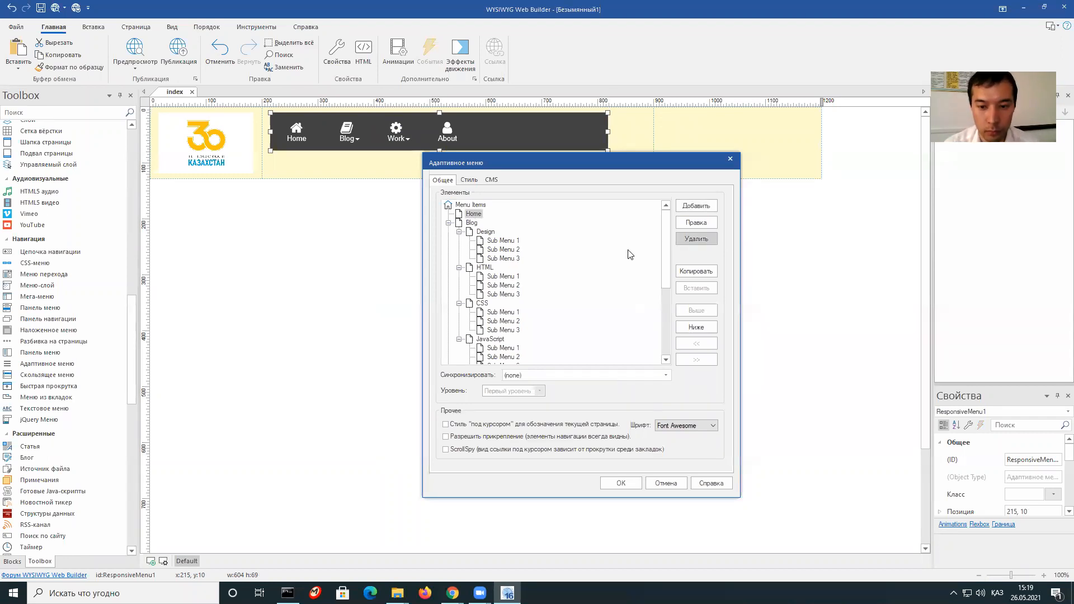
pyautogui.click(698, 241)
pyautogui.click(698, 240)
pyautogui.click(699, 242)
pyautogui.click(621, 483)
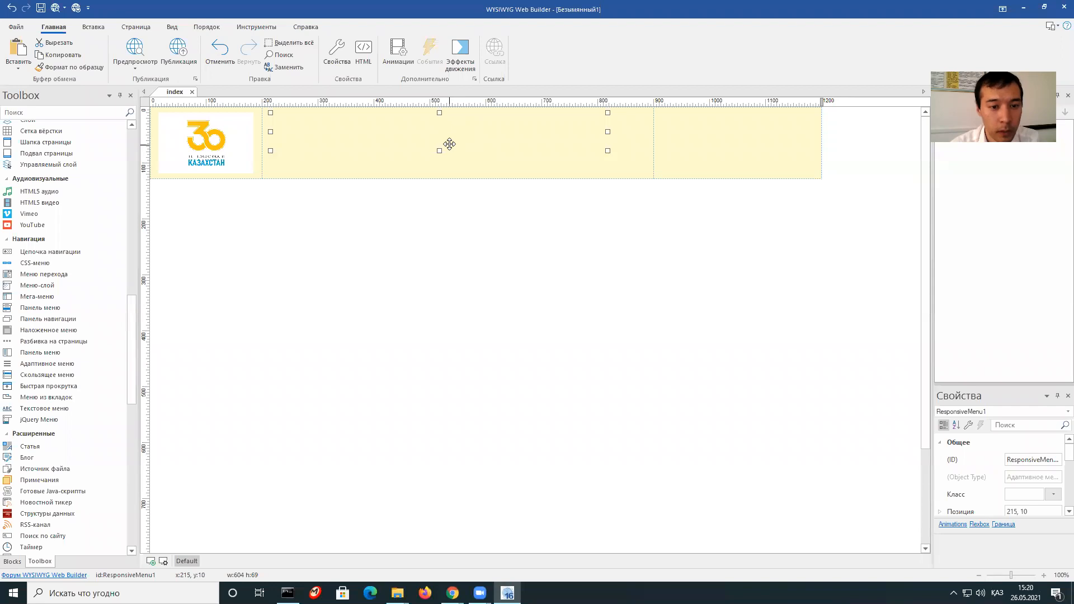
# Add the menu item 'Негізгі бет' linked to the index page.
pyautogui.rightClick(454, 137)
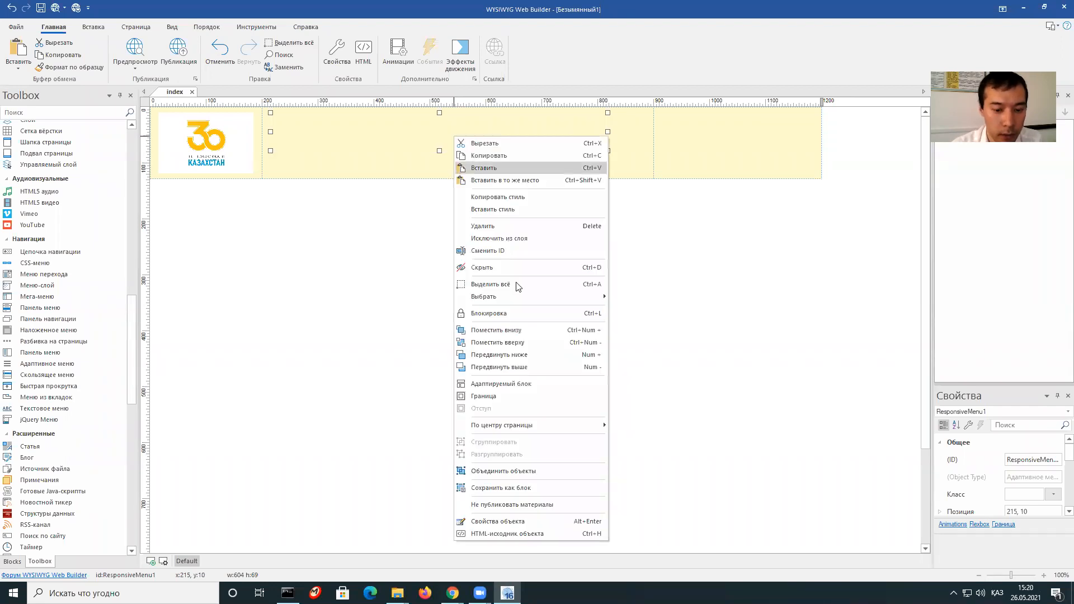
pyautogui.click(525, 520)
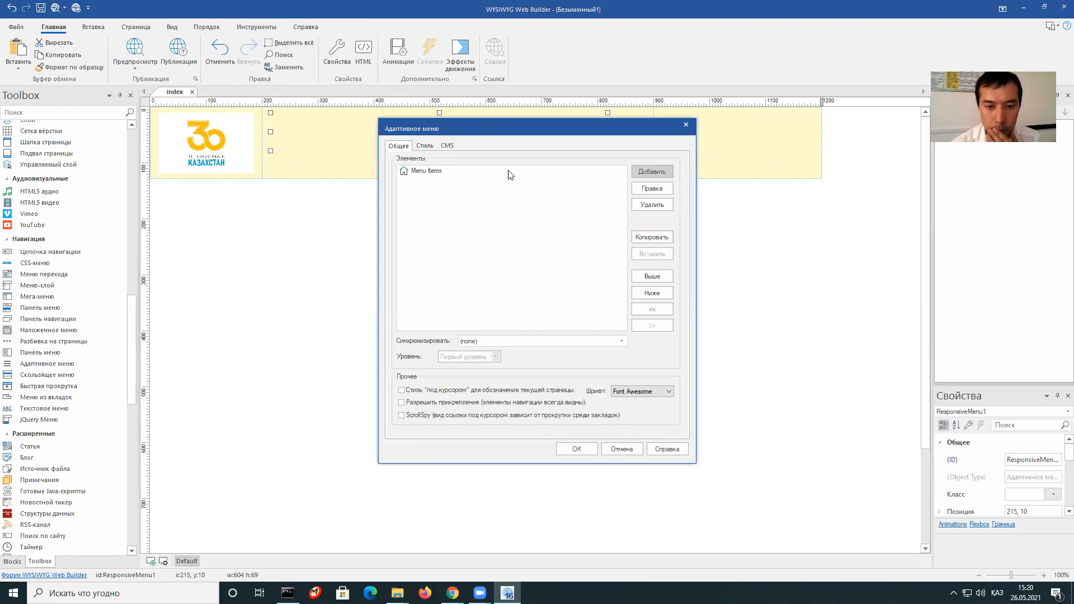
pyautogui.click(652, 172)
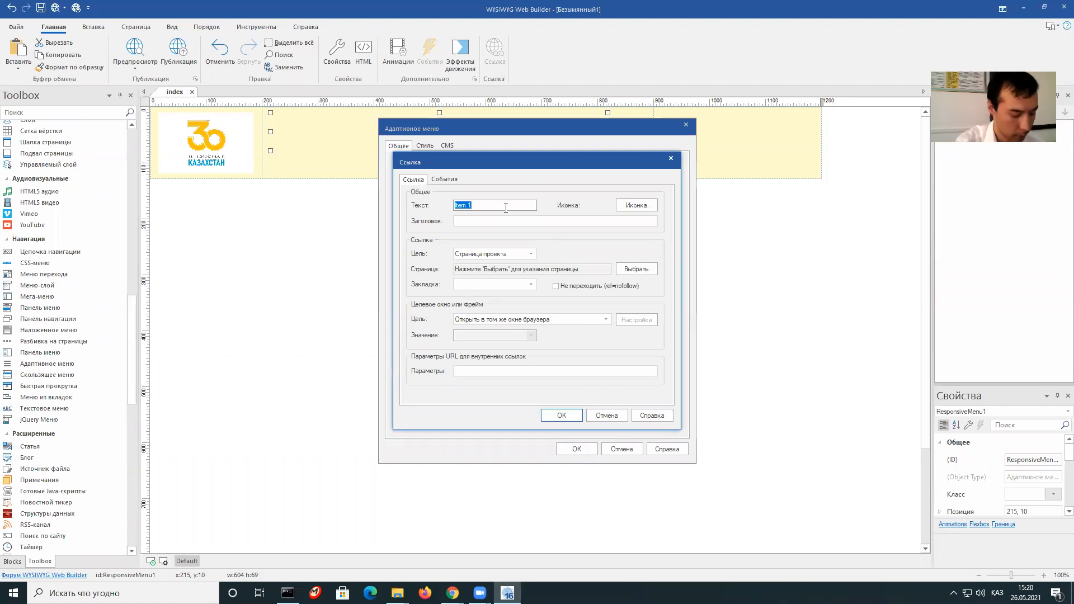
pyautogui.write('Нег')
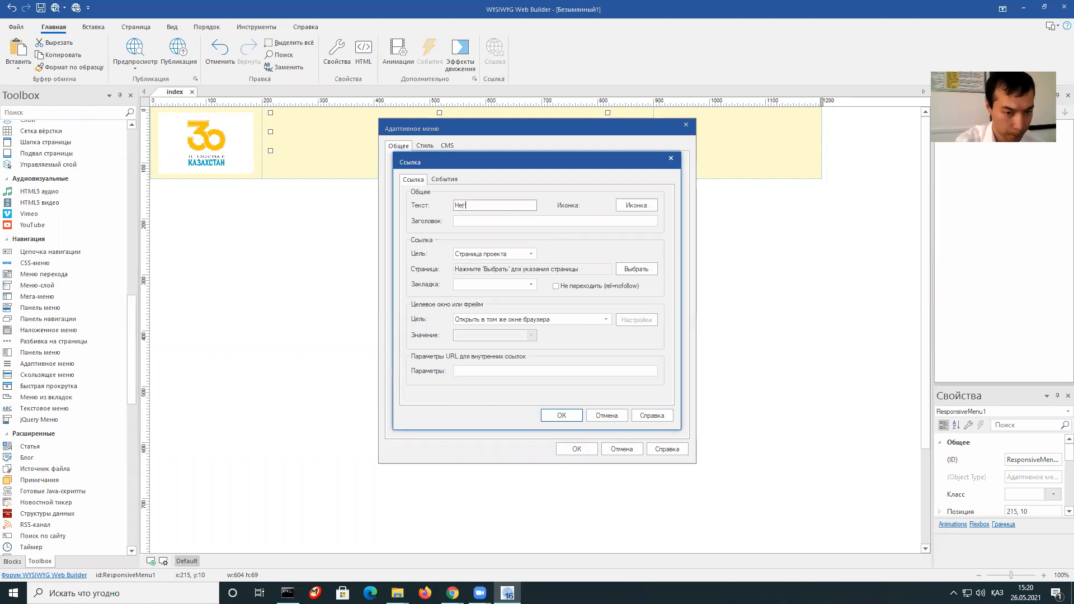
pyautogui.write('ізгі ')
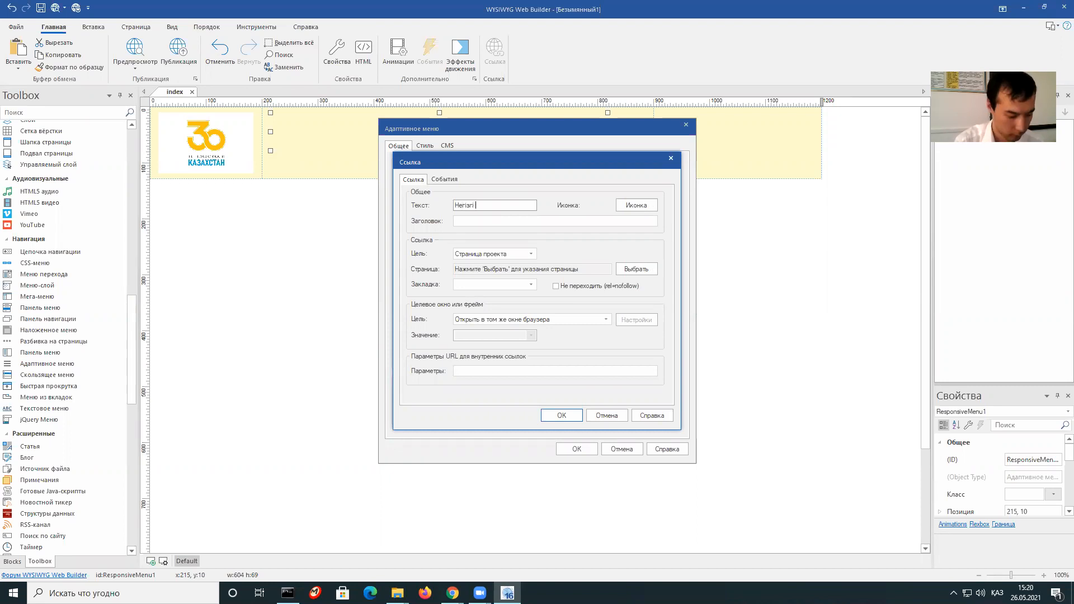
pyautogui.write('бет')
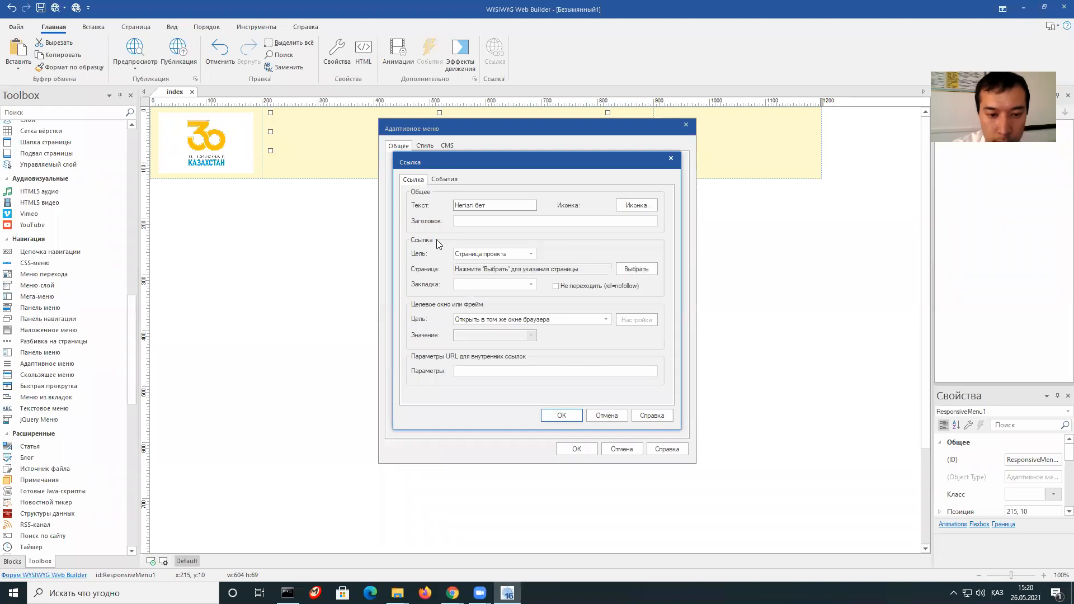
pyautogui.click(632, 270)
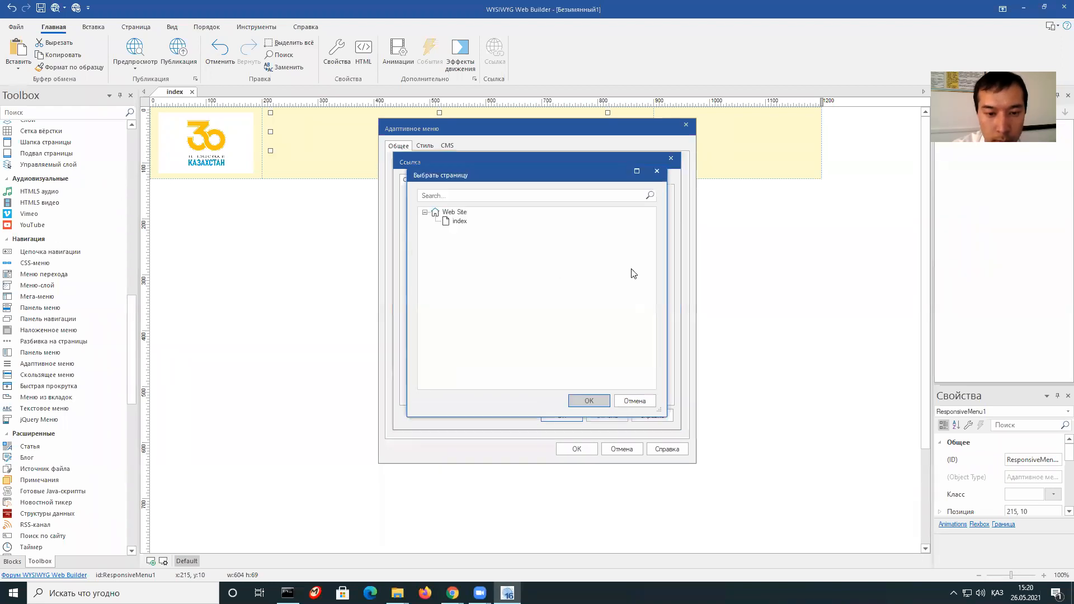
pyautogui.click(459, 222)
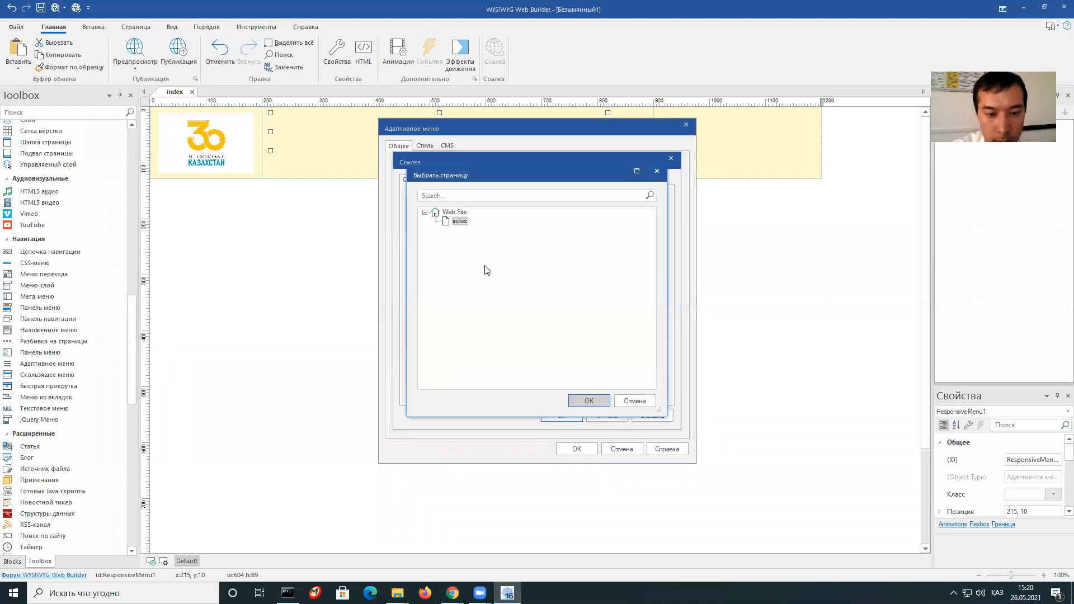
pyautogui.click(589, 402)
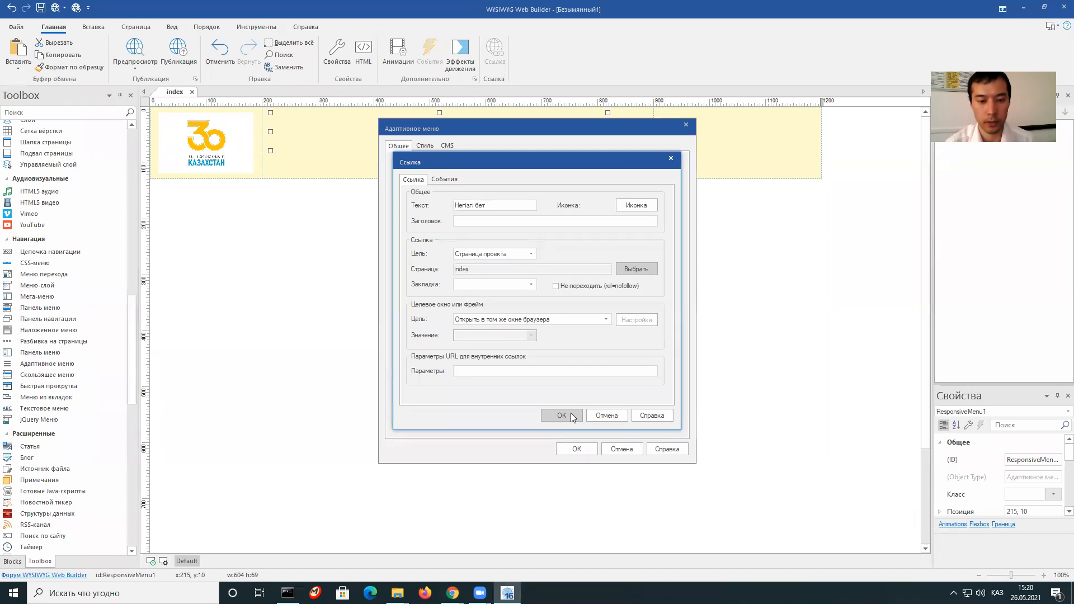
pyautogui.click(572, 416)
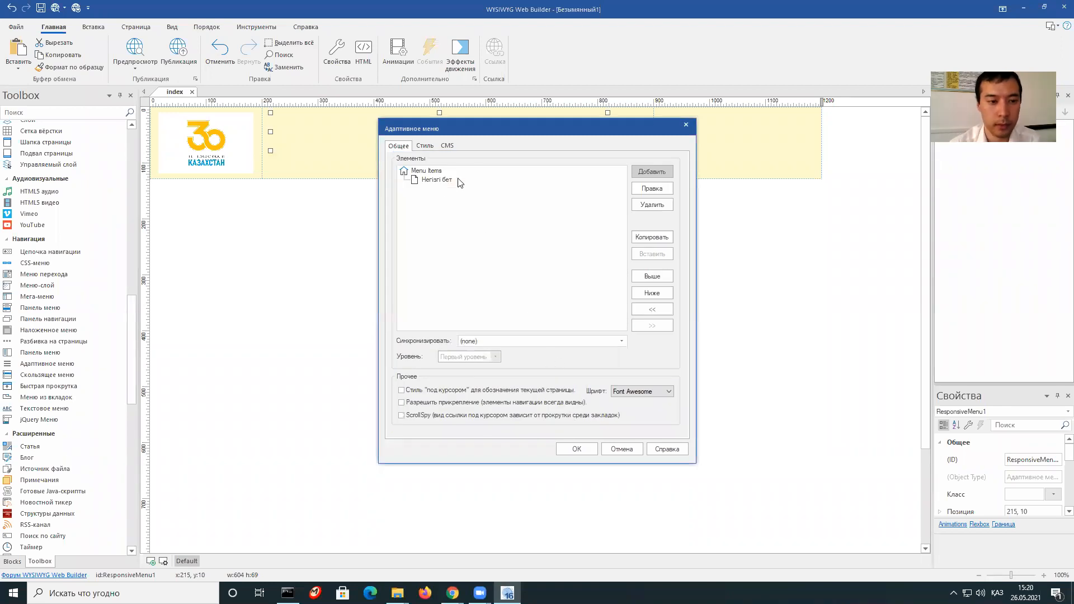
# Add the menu items Жаңалықтар and Пікірлер.
pyautogui.moveTo(496, 127); pyautogui.dragTo(525, 150)
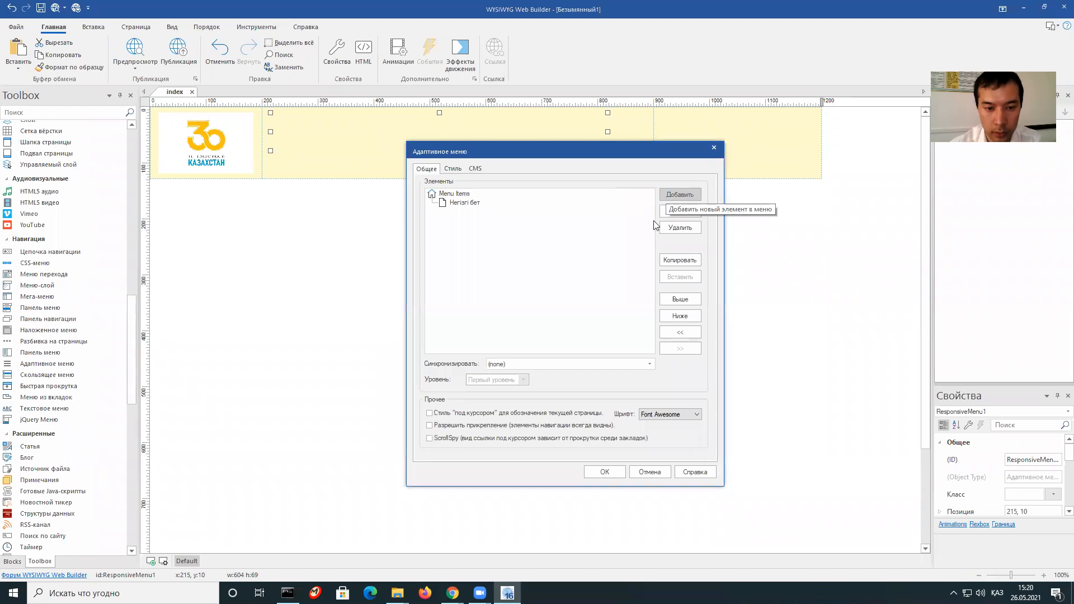
pyautogui.click(680, 195)
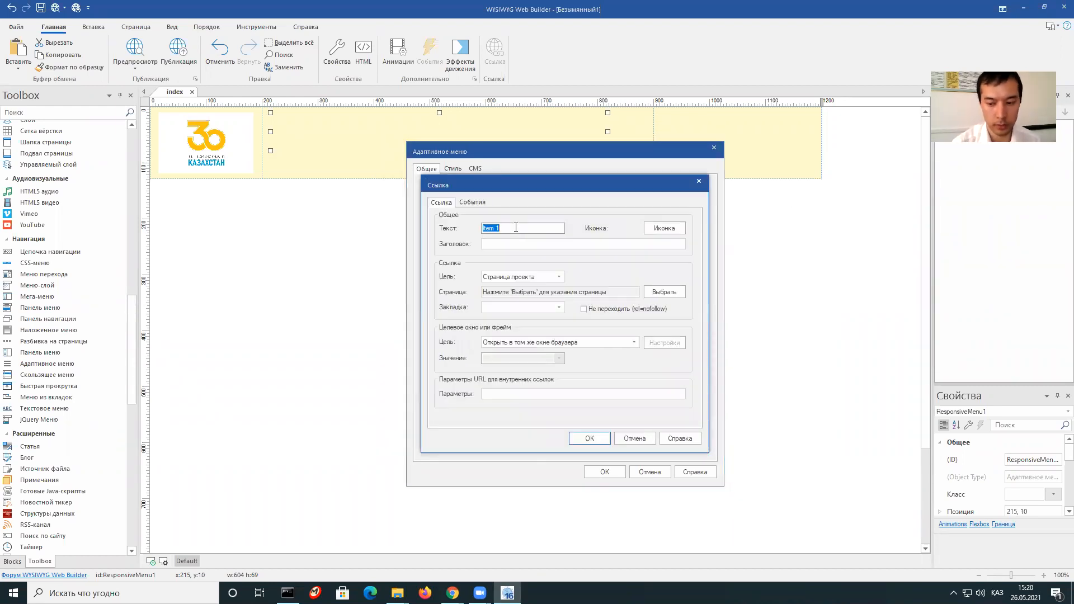
pyautogui.write('Жаналық')
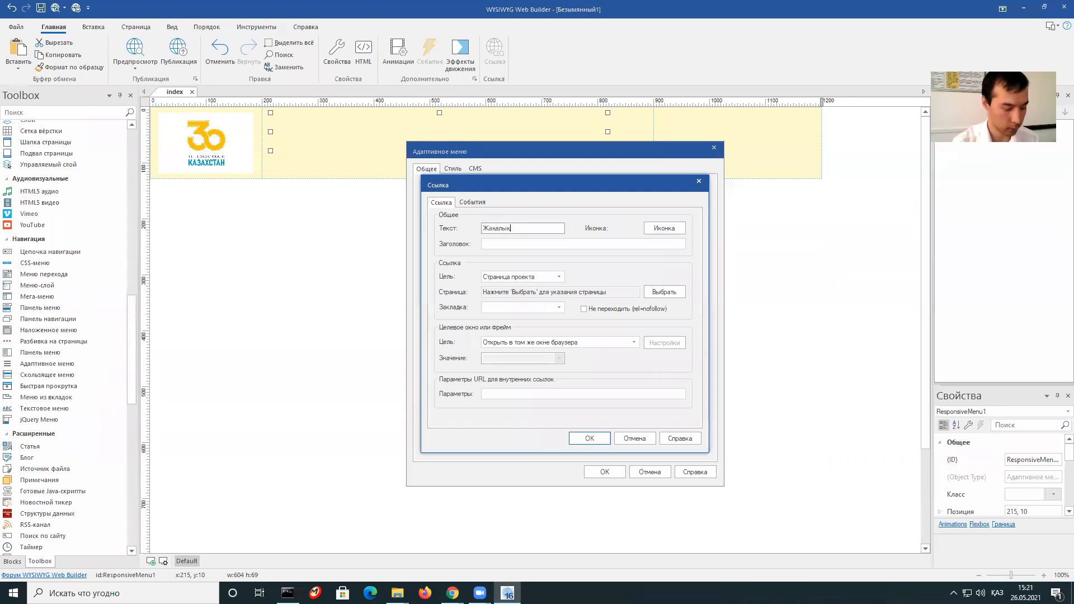
pyautogui.click(592, 439)
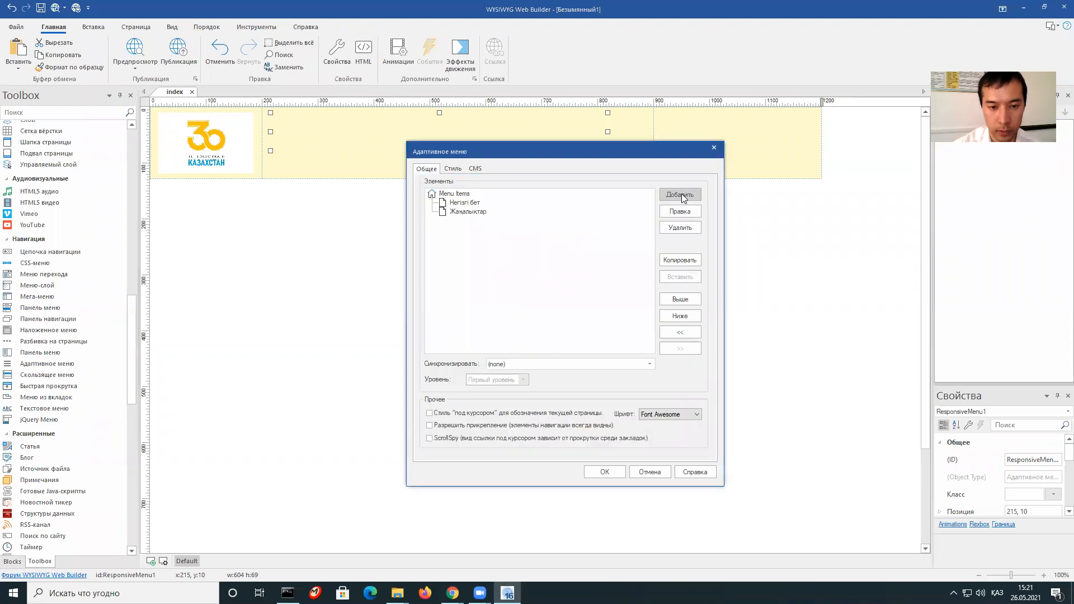
pyautogui.click(680, 195)
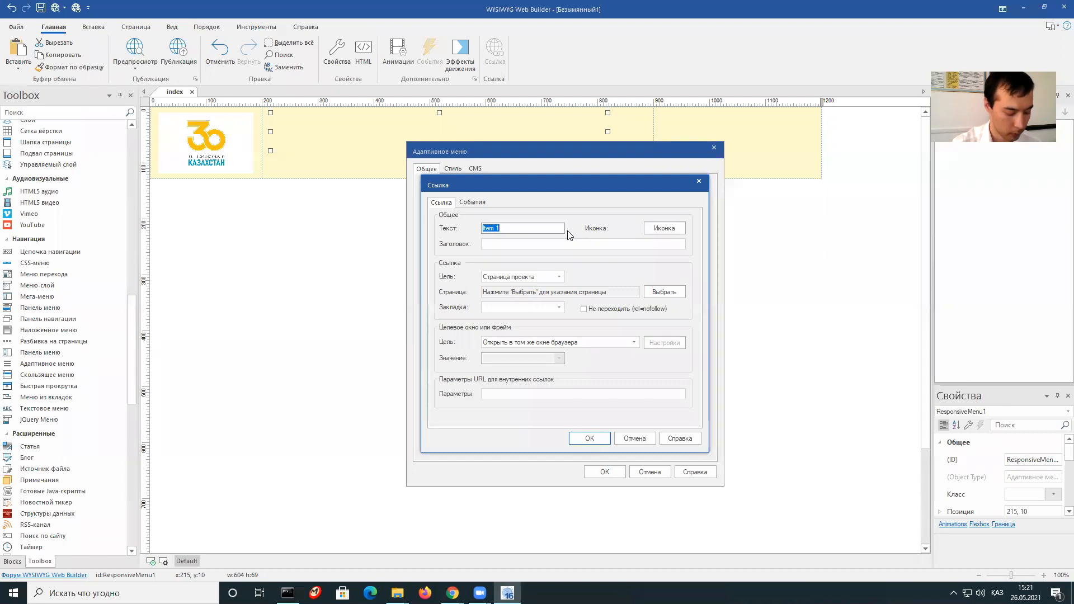
pyautogui.write('Бл')
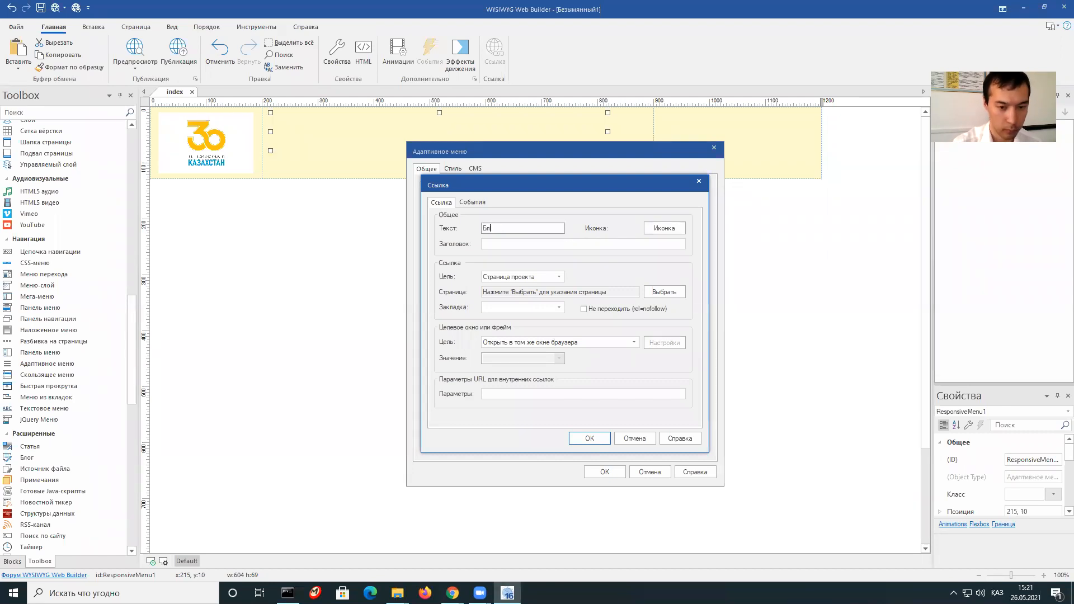
pyautogui.press('BackSpace')
pyautogui.press('BackSpace')
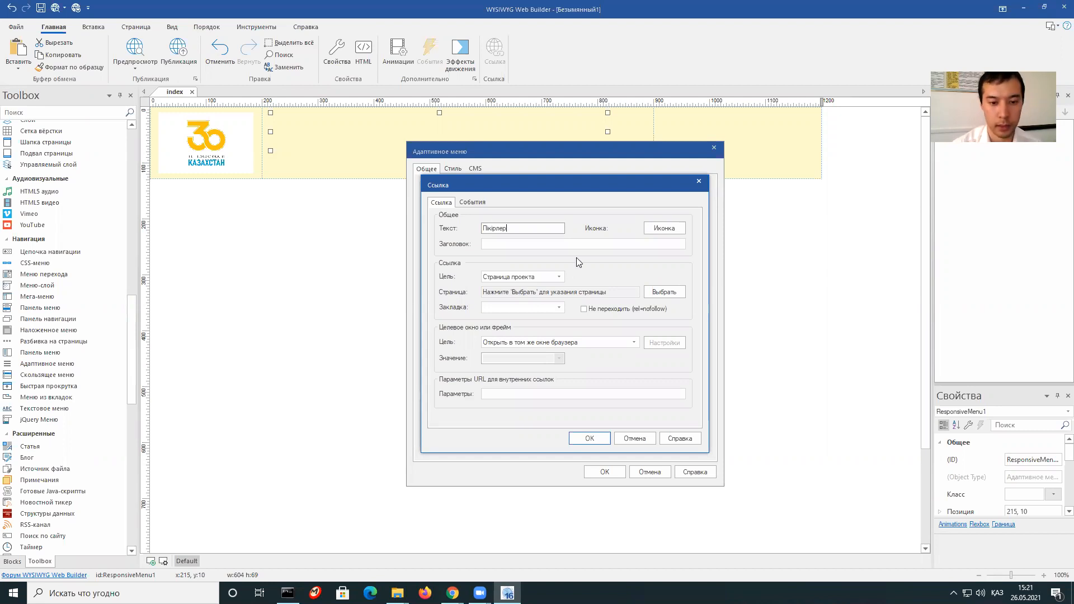
pyautogui.click(590, 439)
# Add the Байланыс item and apply all four items to the menu.
pyautogui.click(672, 195)
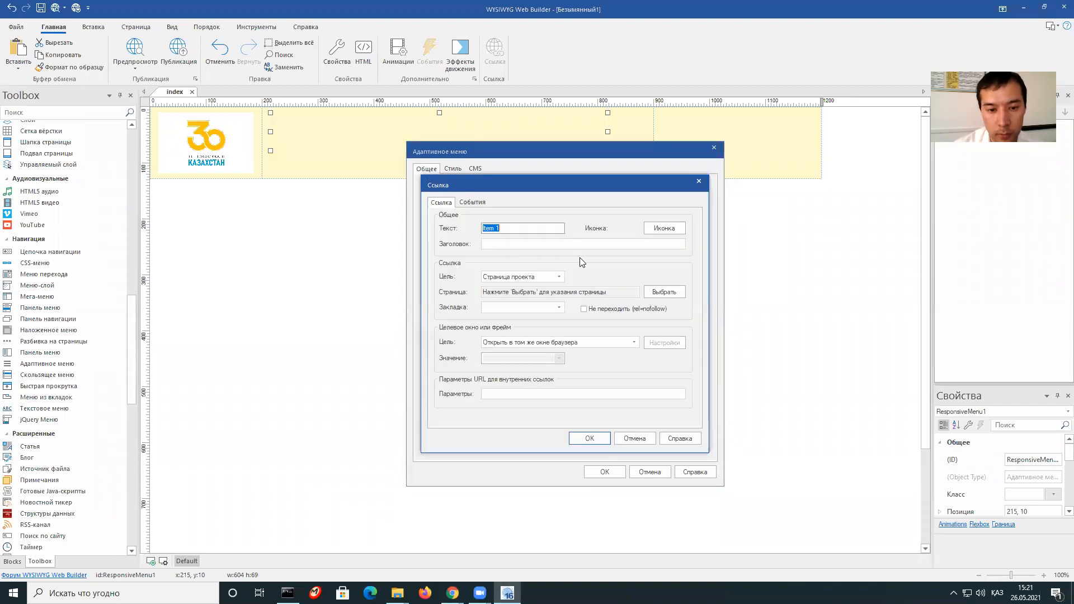
pyautogui.write('Байланыс')
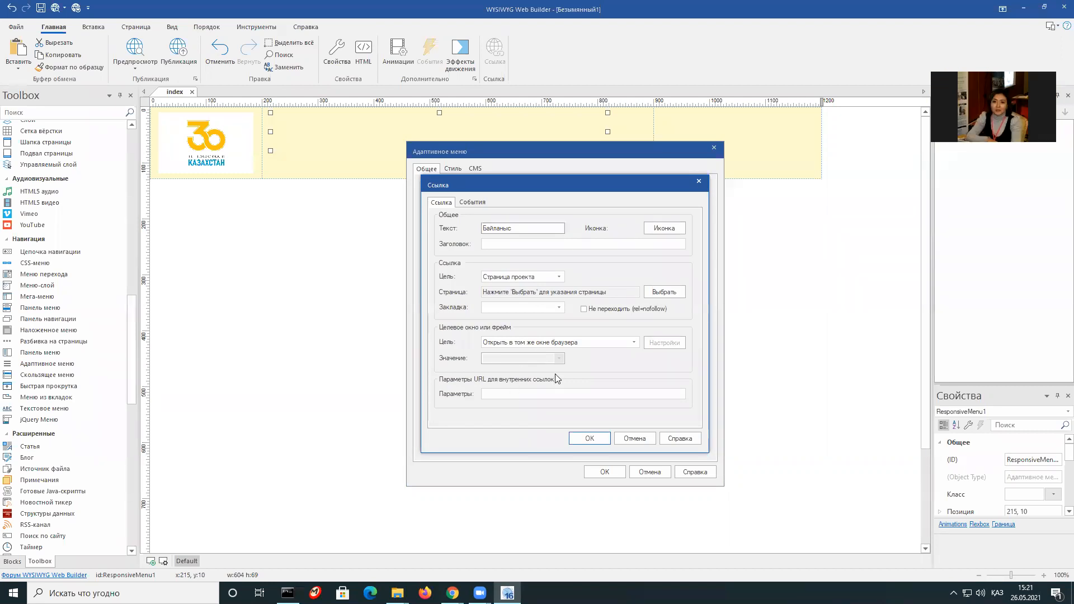
pyautogui.click(584, 441)
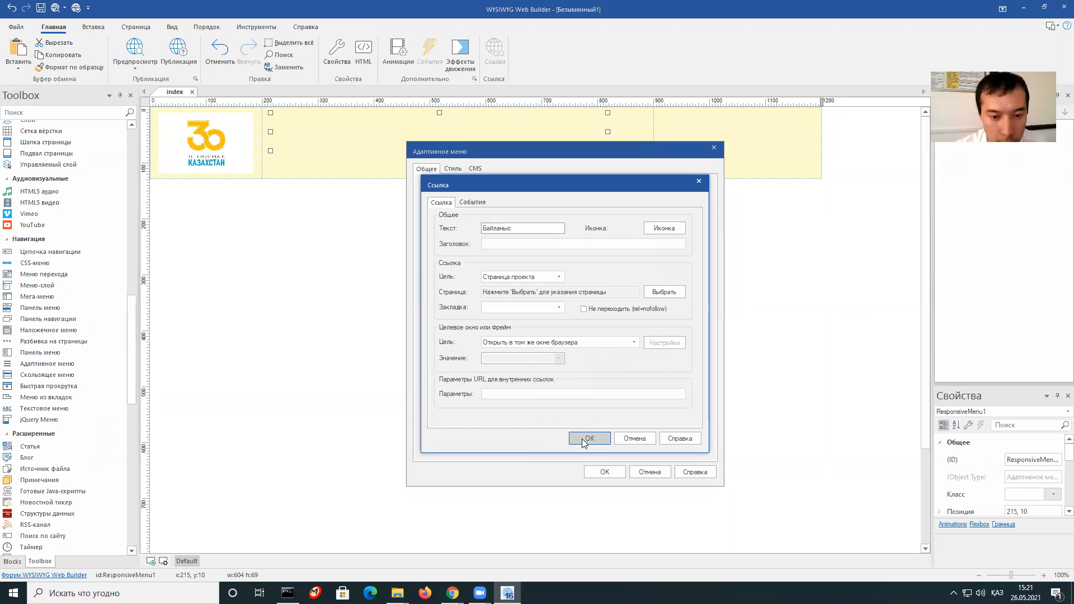
pyautogui.click(603, 472)
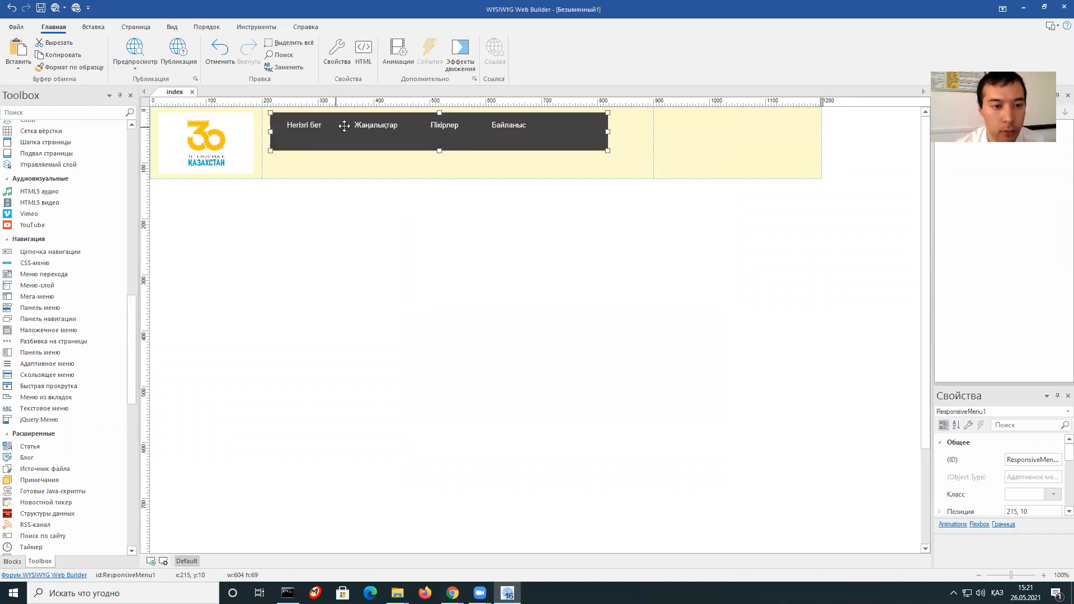
# Set the navigation menu's icon size to 0 and drag the menu bar down to 45 px tall.
pyautogui.rightClick(478, 137)
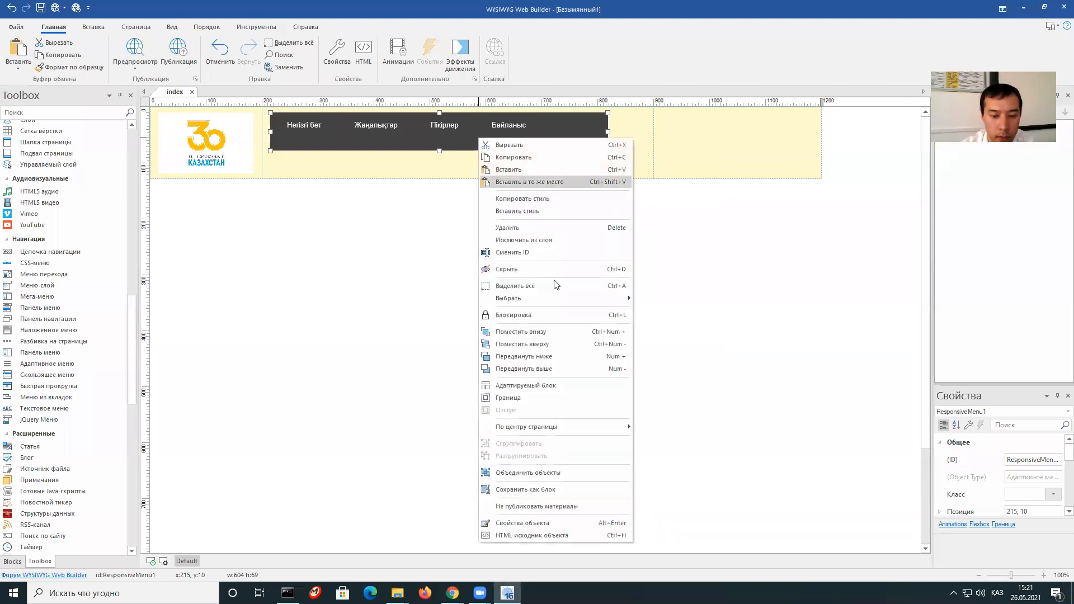
pyautogui.click(554, 523)
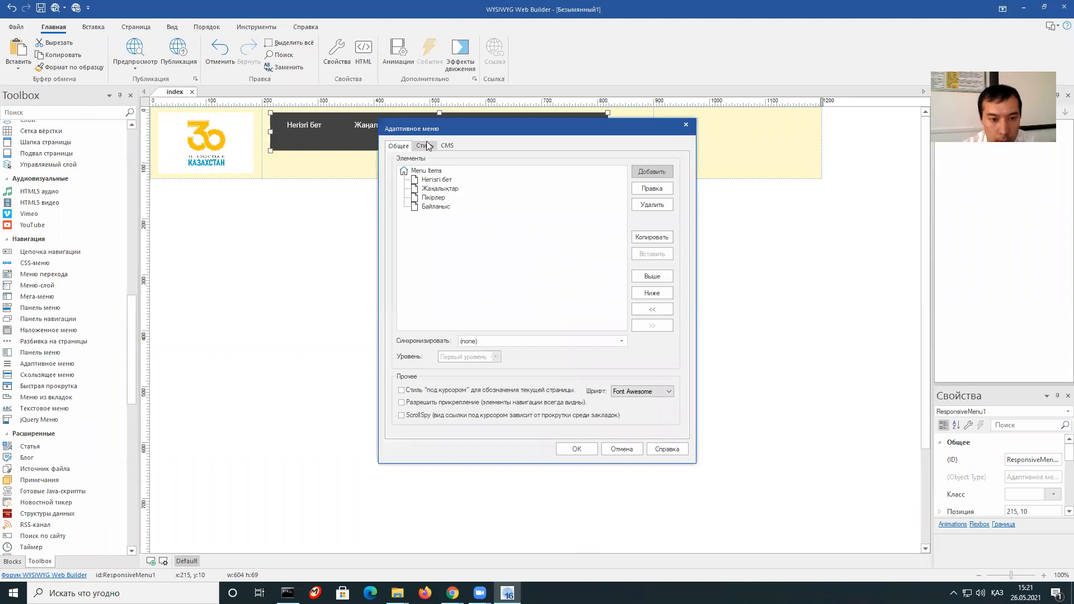
pyautogui.click(426, 146)
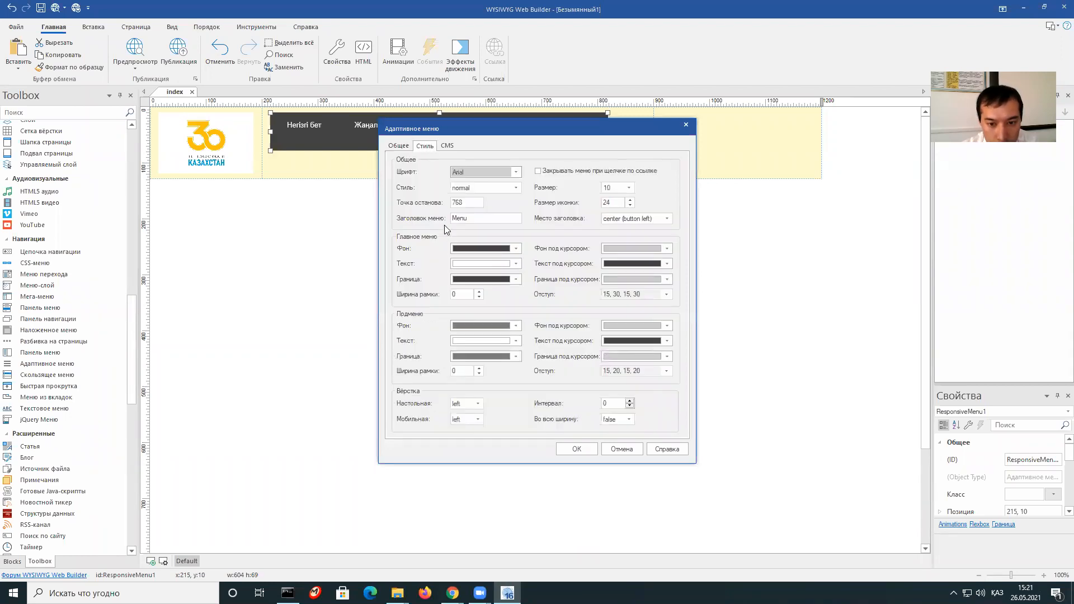
pyautogui.moveTo(620, 202); pyautogui.dragTo(597, 203)
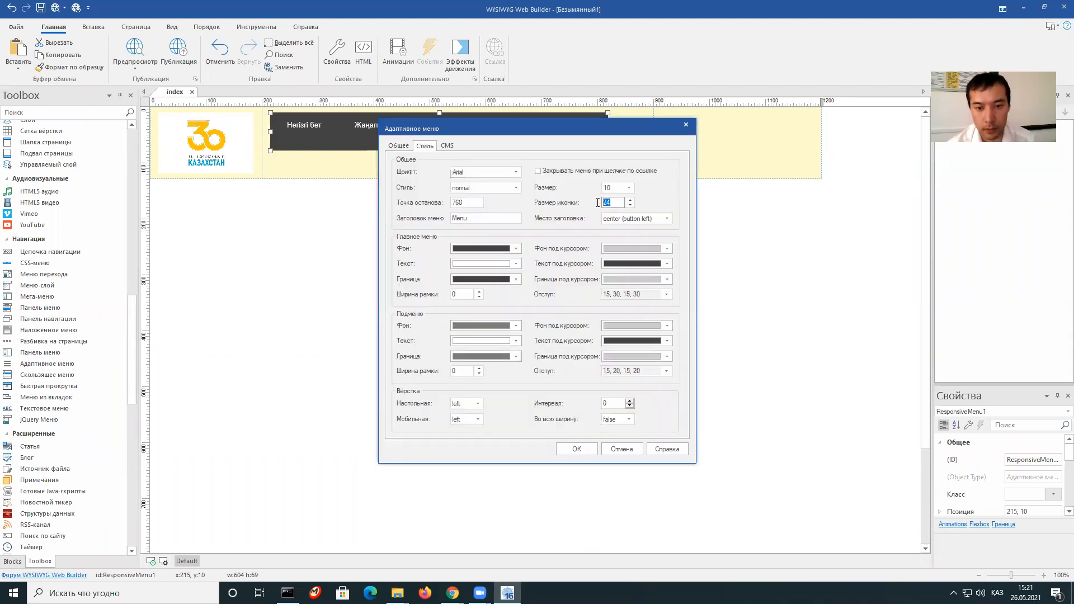
pyautogui.write('0')
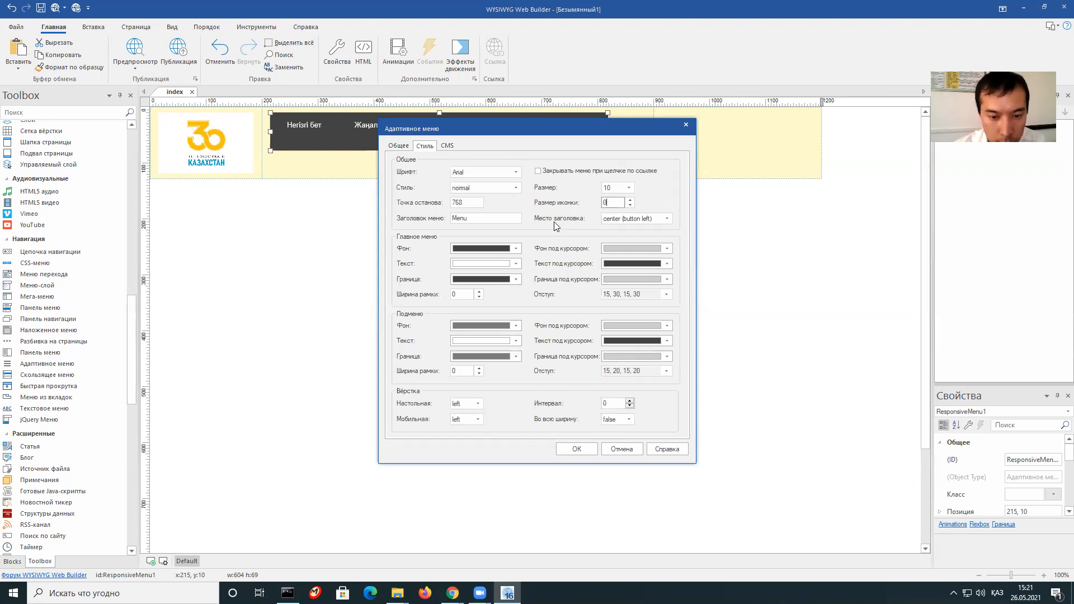
pyautogui.click(577, 450)
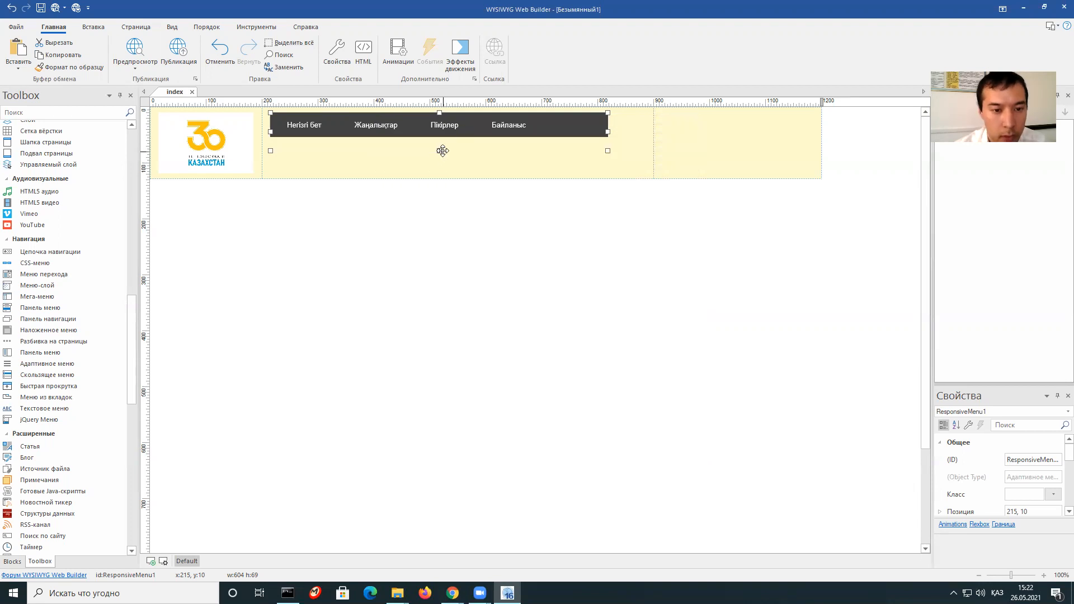
pyautogui.moveTo(438, 148); pyautogui.dragTo(439, 137)
pyautogui.click(486, 173)
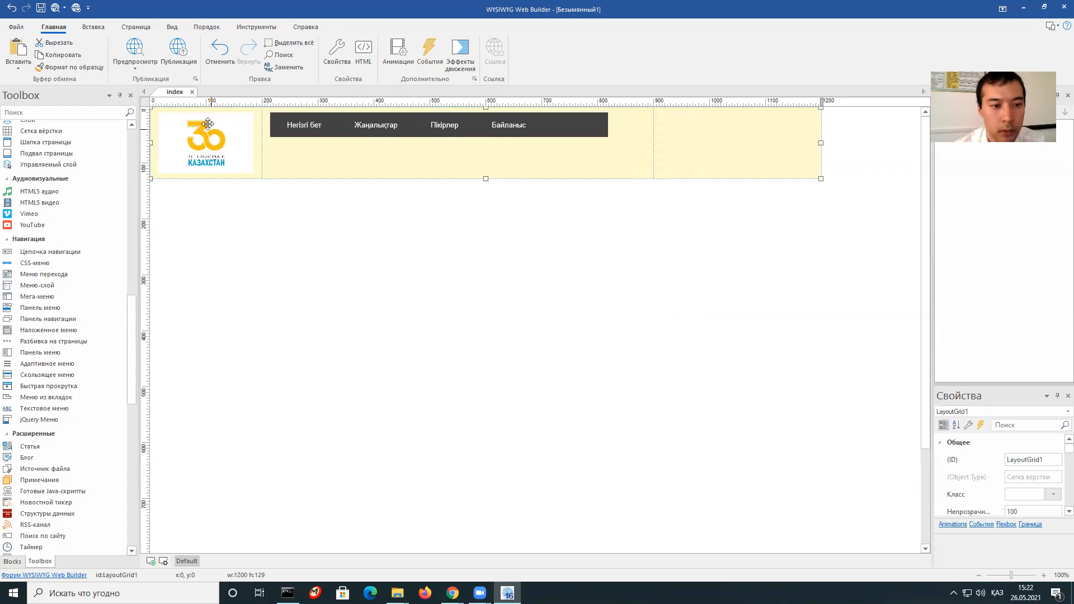
# Set LayoutGrid1's vertical alignment to middle so the menu bar centres in the header.
pyautogui.rightClick(525, 171)
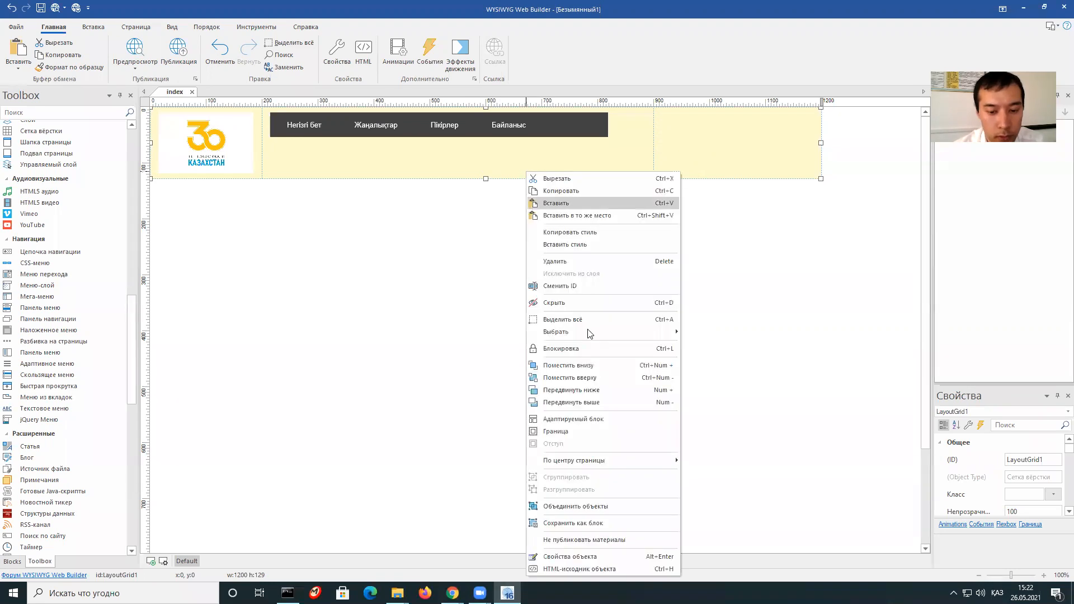
pyautogui.click(571, 555)
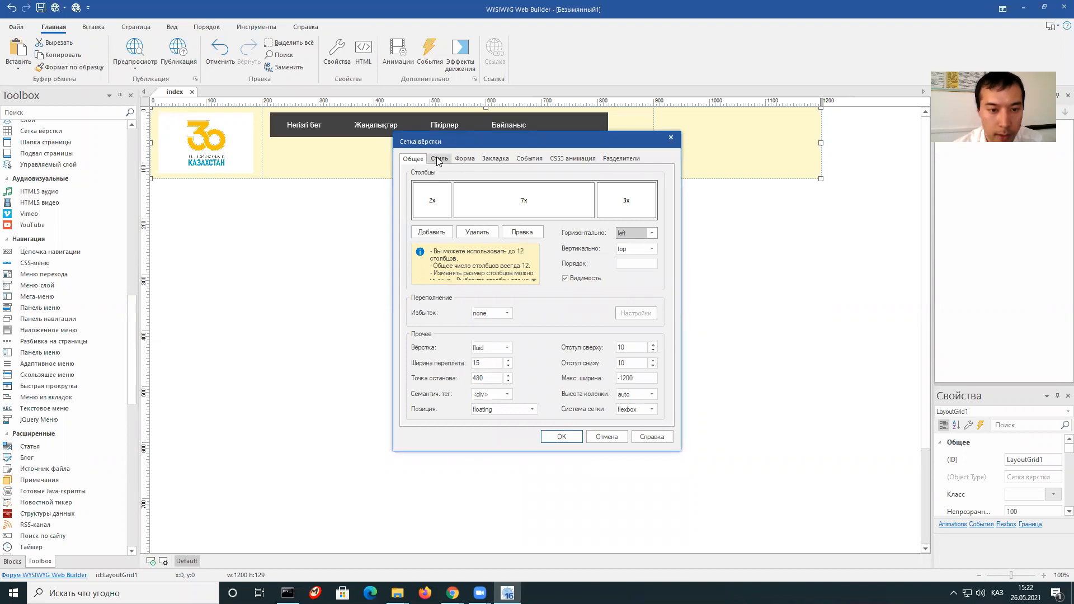
pyautogui.click(438, 160)
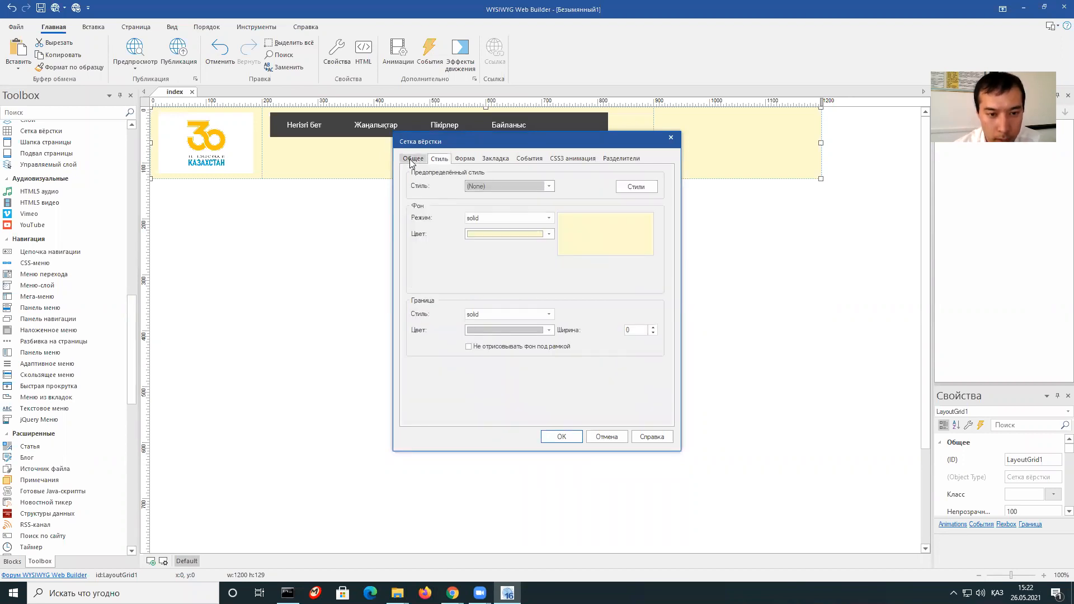
pyautogui.click(411, 161)
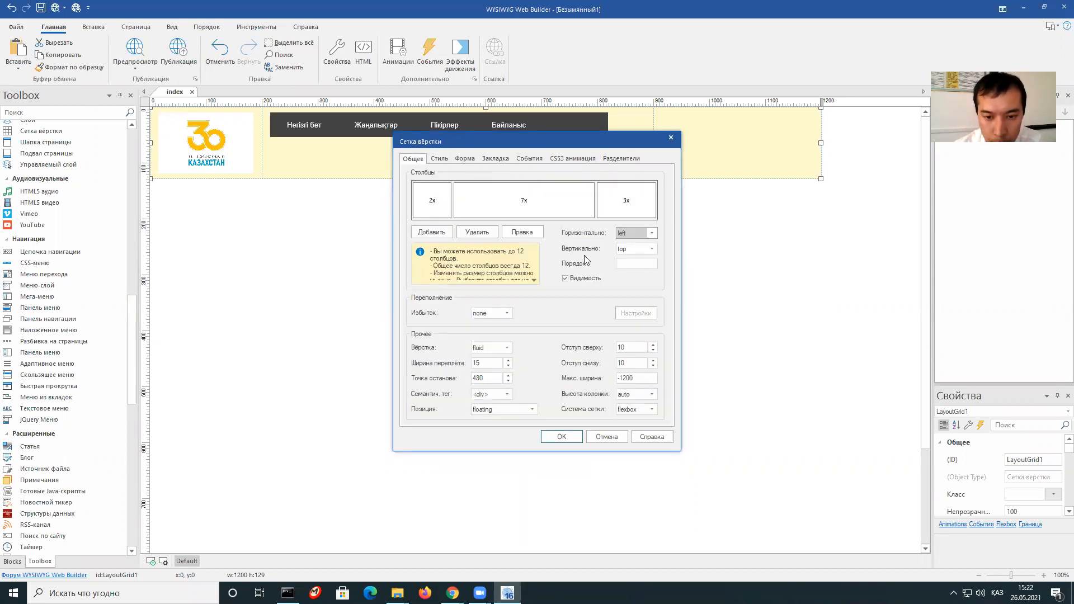
pyautogui.click(651, 251)
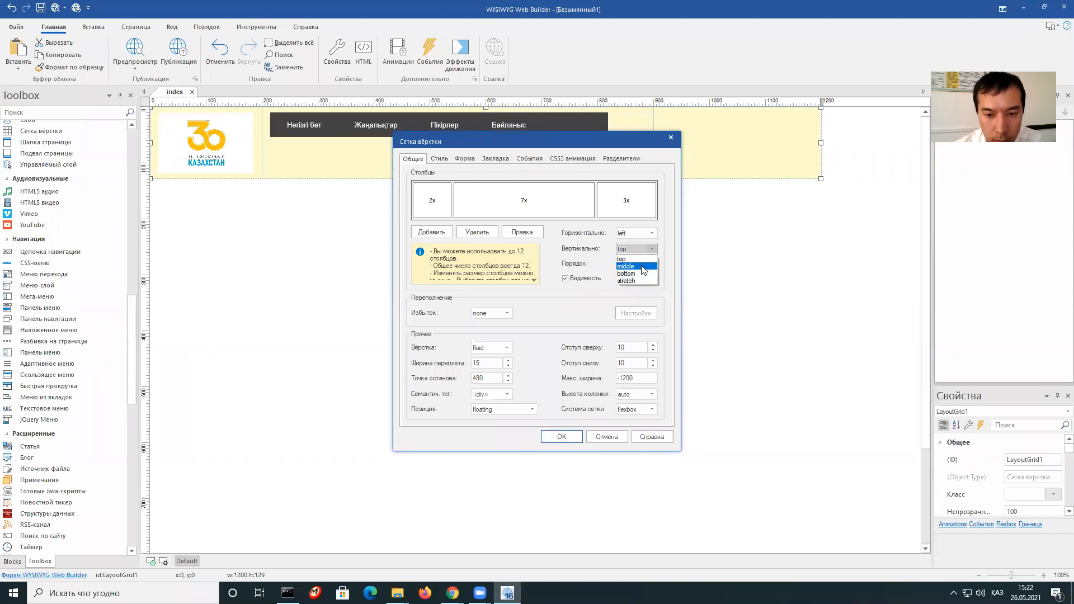
pyautogui.click(642, 266)
pyautogui.click(563, 438)
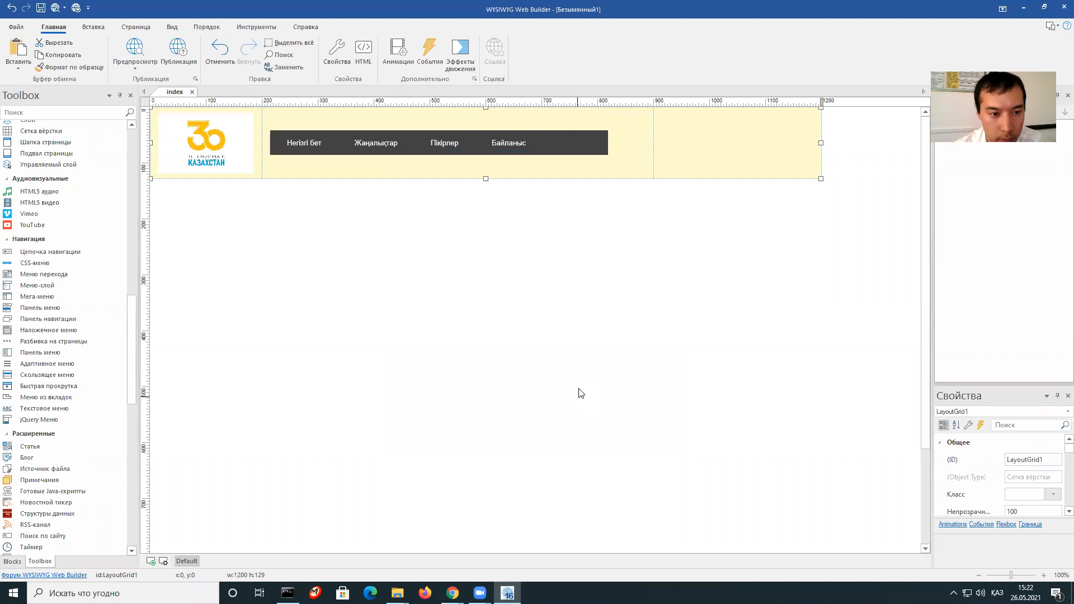
pyautogui.click(521, 149)
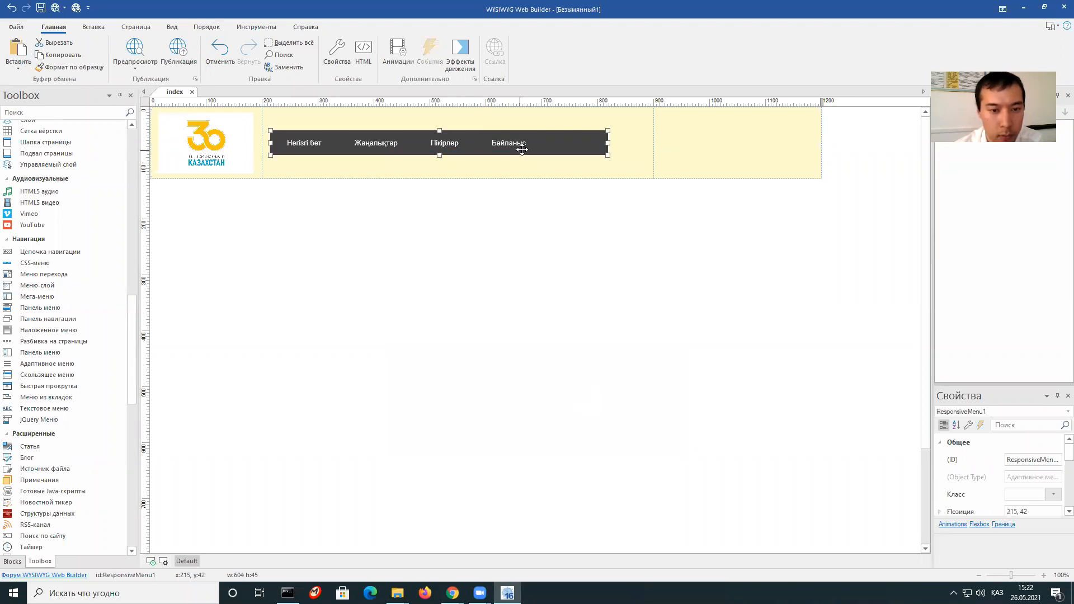
pyautogui.rightClick(526, 147)
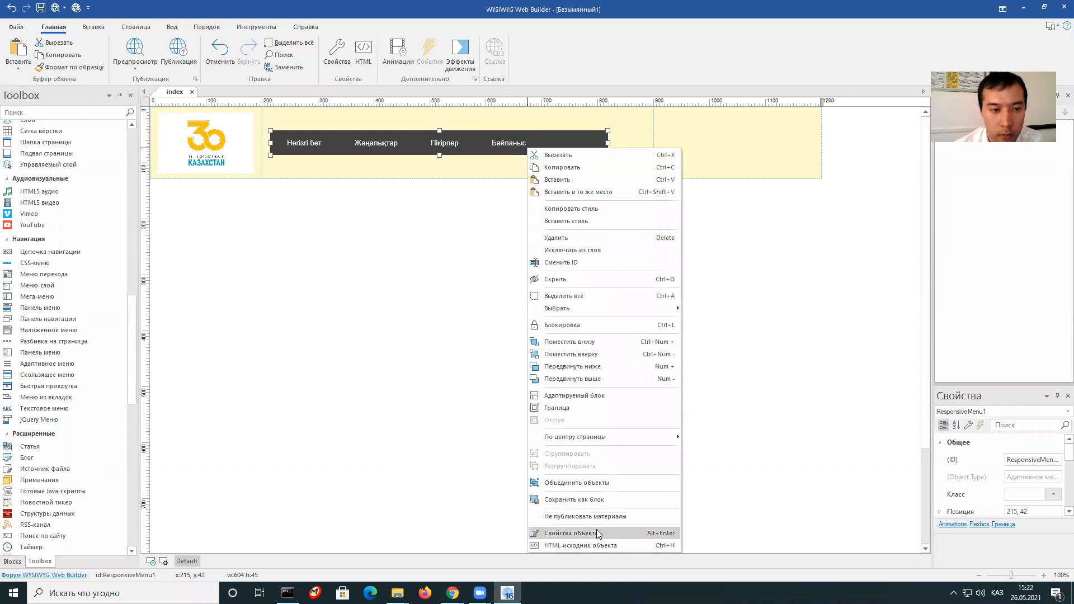
pyautogui.click(333, 312)
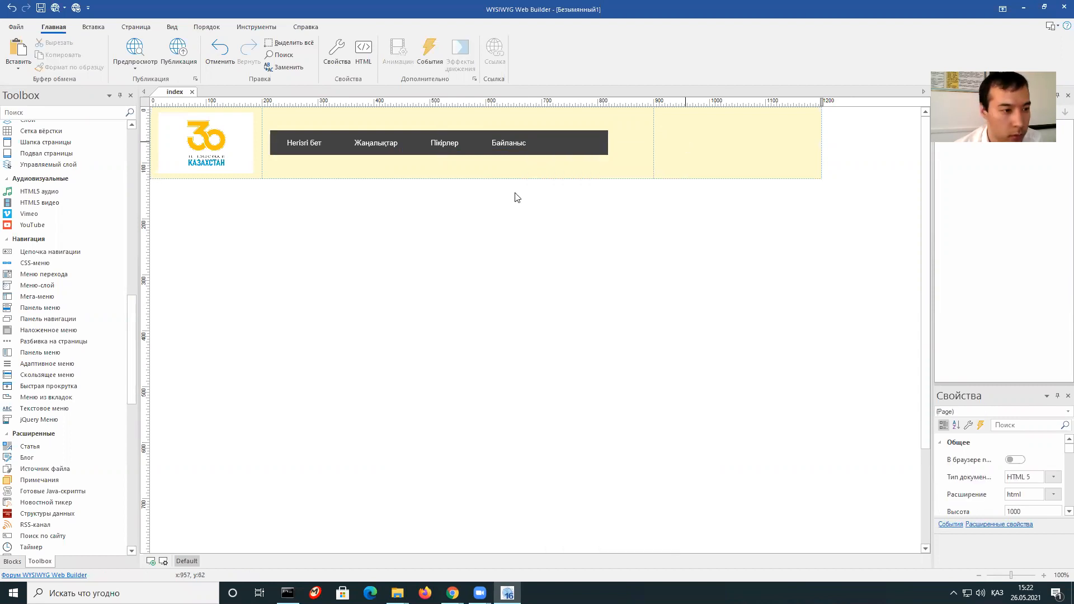
pyautogui.moveTo(133, 330); pyautogui.dragTo(133, 163)
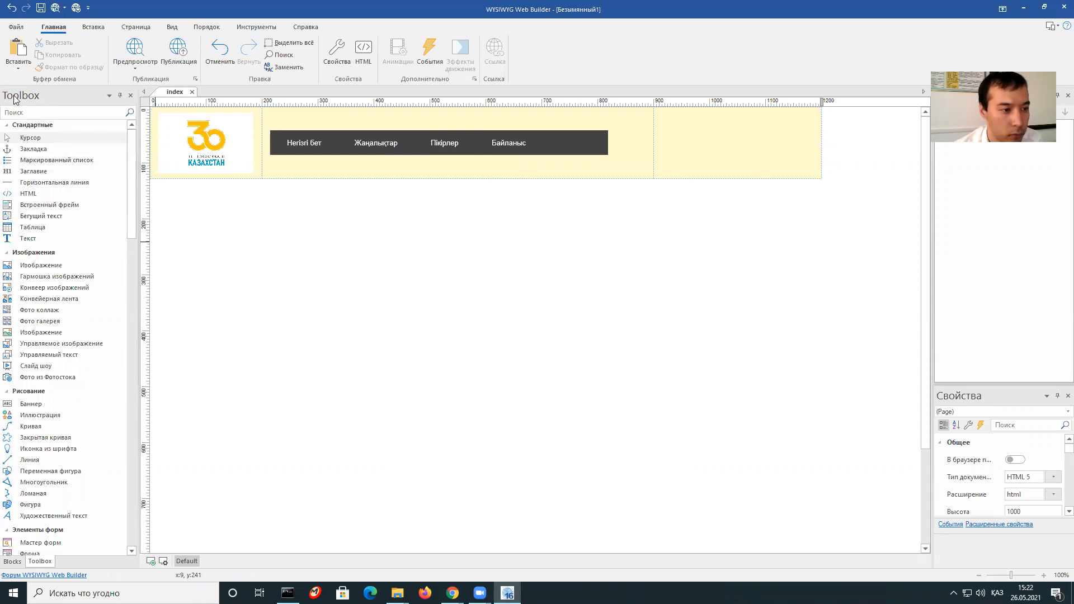
# Add a text box in the header's right column with the phone number, bold, size 14.
pyautogui.moveTo(28, 238); pyautogui.dragTo(727, 150)
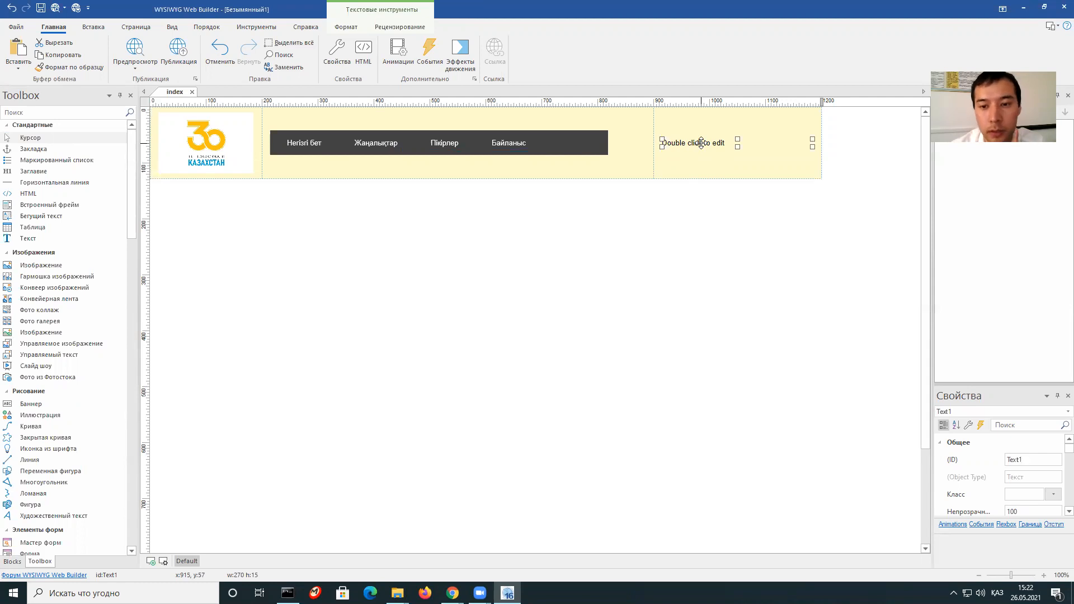
pyautogui.doubleClick(737, 145)
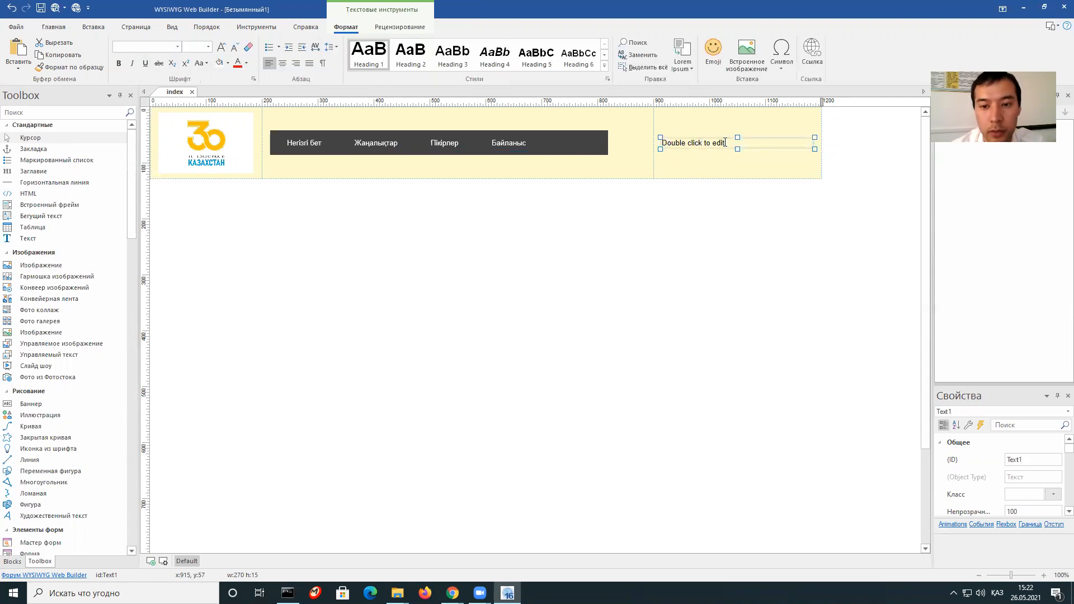
pyautogui.moveTo(725, 143); pyautogui.dragTo(659, 144)
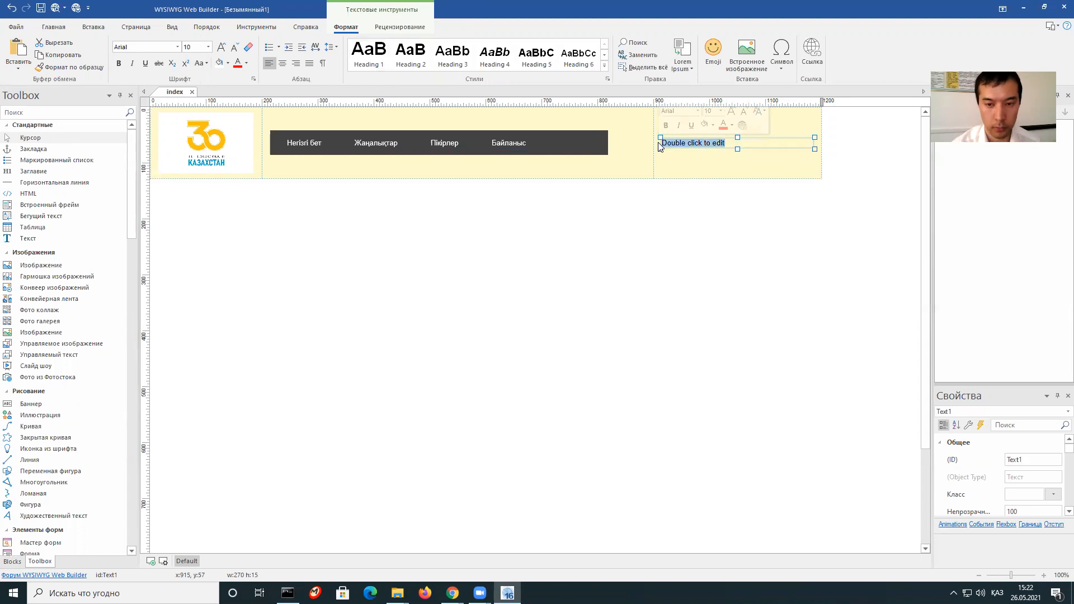
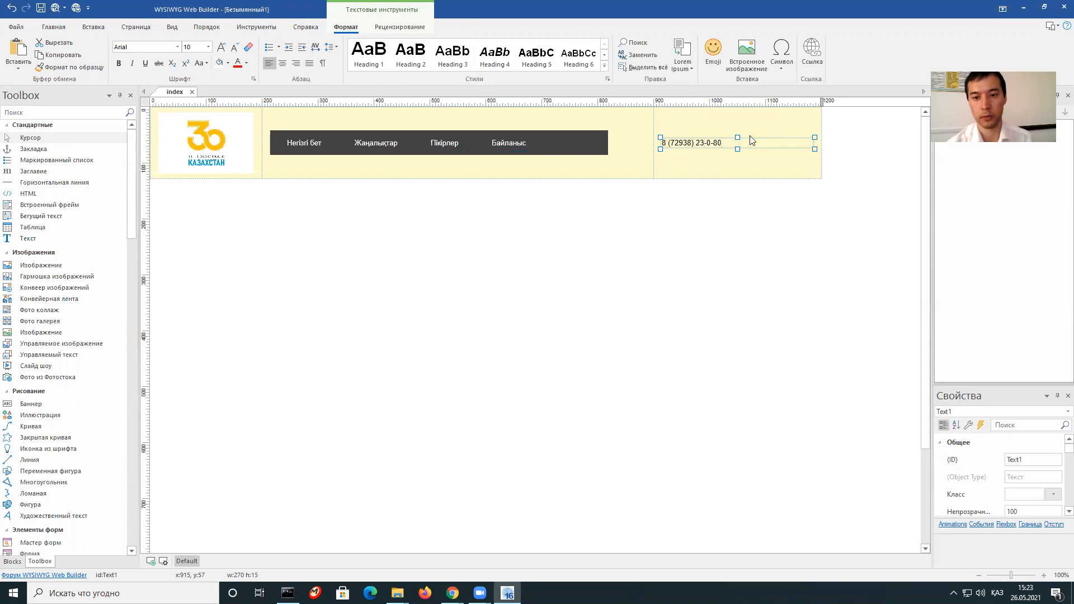
pyautogui.moveTo(727, 142); pyautogui.dragTo(662, 144)
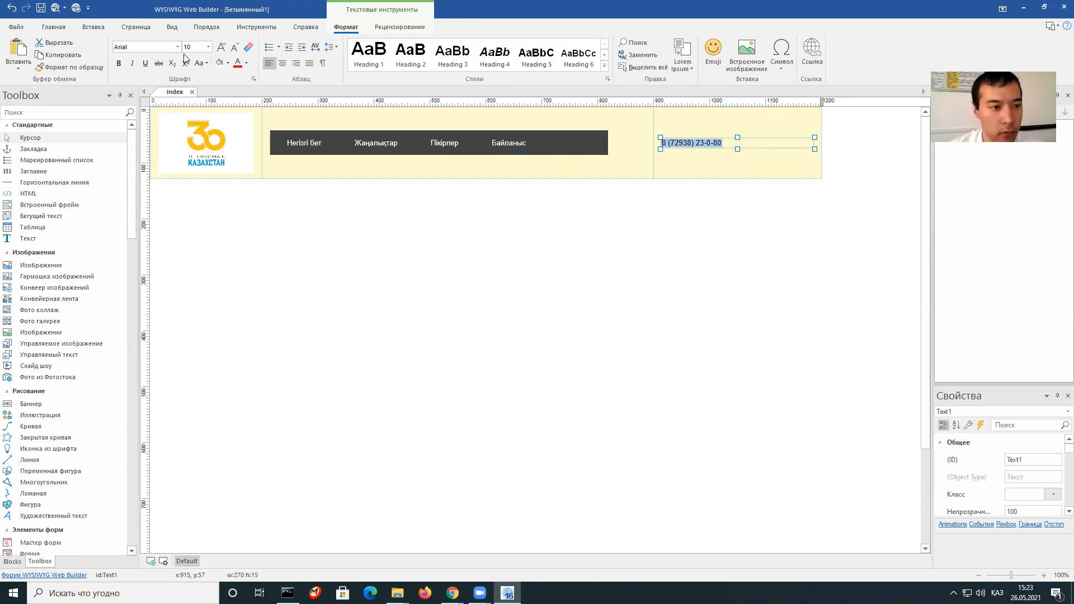
pyautogui.click(119, 64)
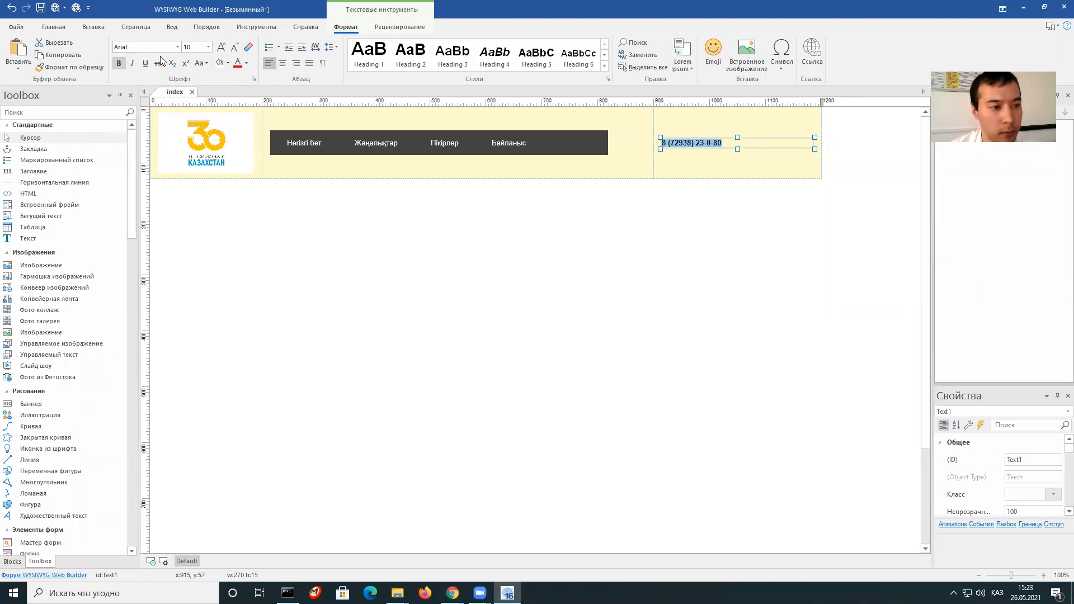
pyautogui.click(208, 48)
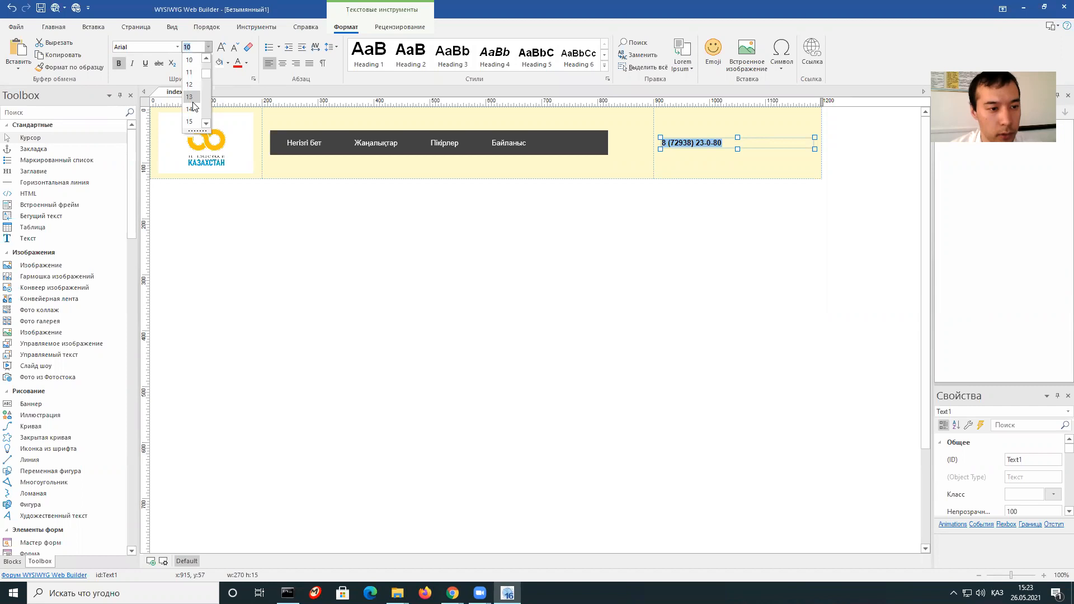
pyautogui.click(192, 109)
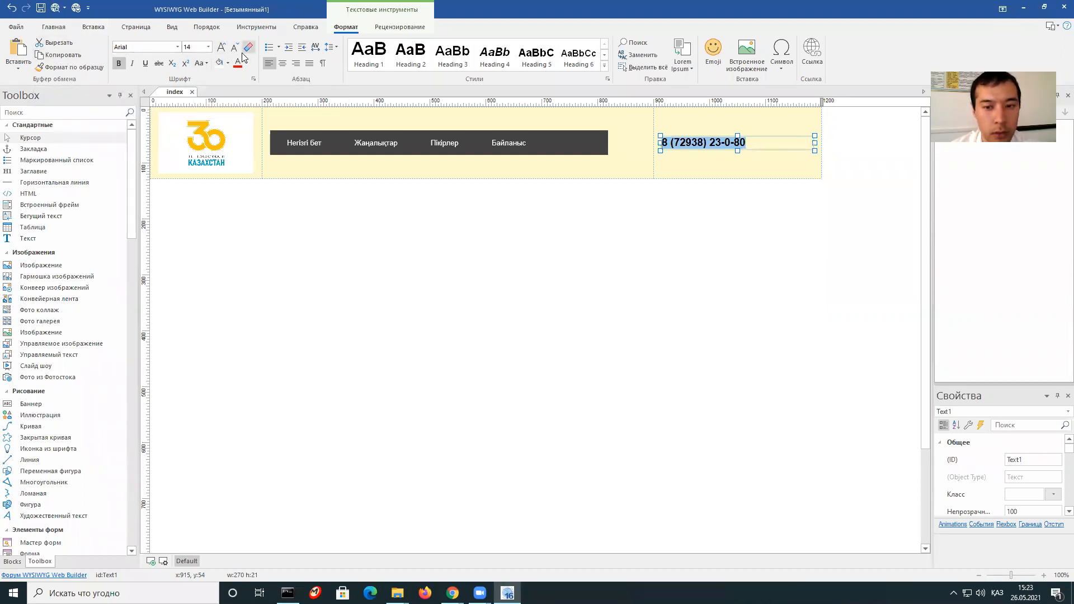
pyautogui.click(738, 205)
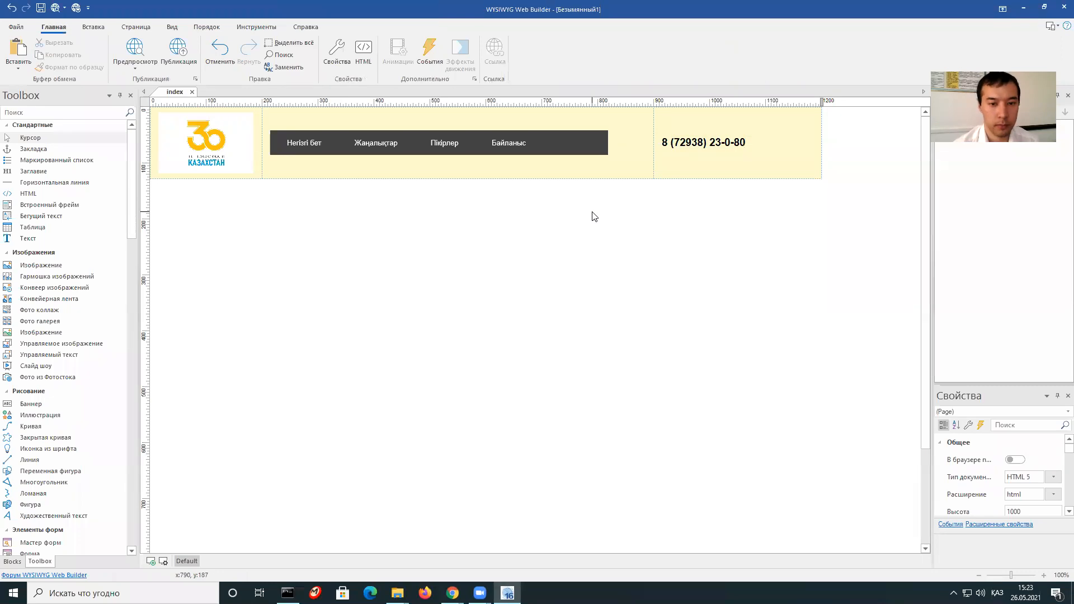
pyautogui.press('F5')
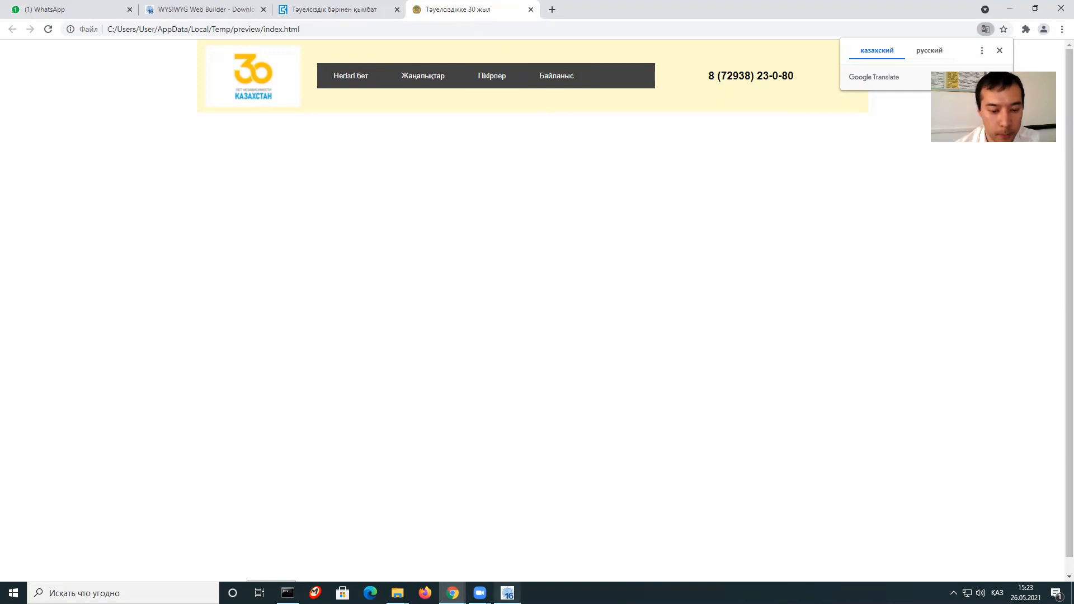
pyautogui.click(507, 593)
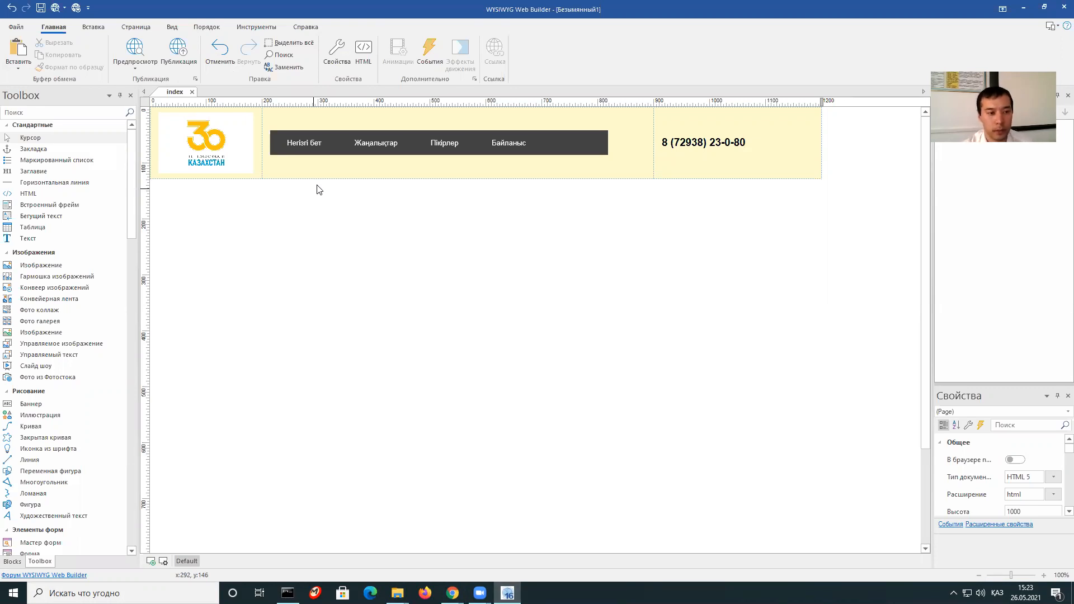
pyautogui.click(329, 173)
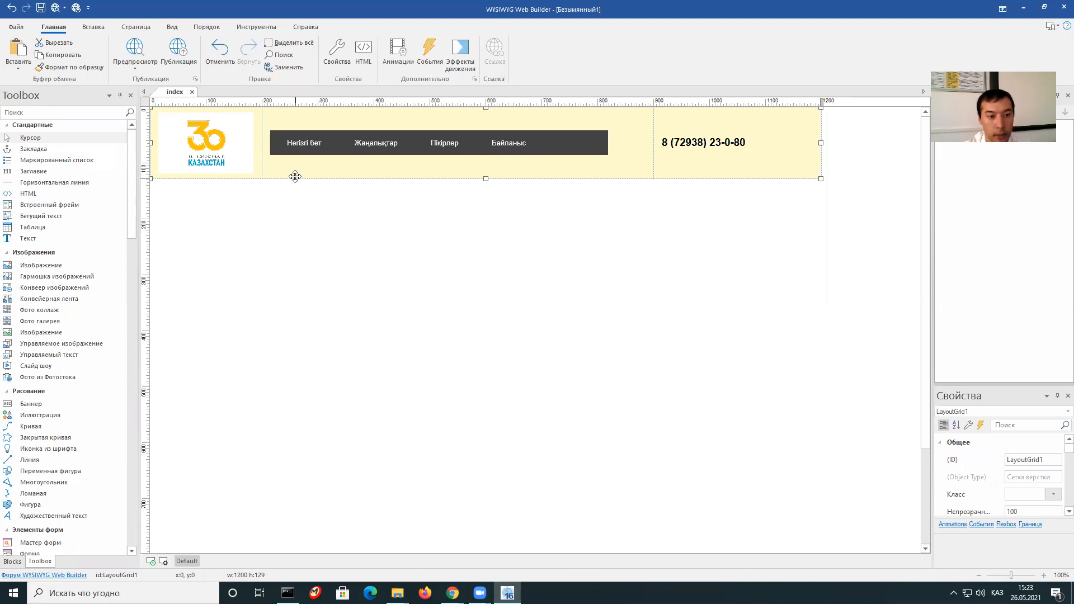
# Paste a copy of the header row below it and delete its logo, menu and phone text.
pyautogui.rightClick(397, 167)
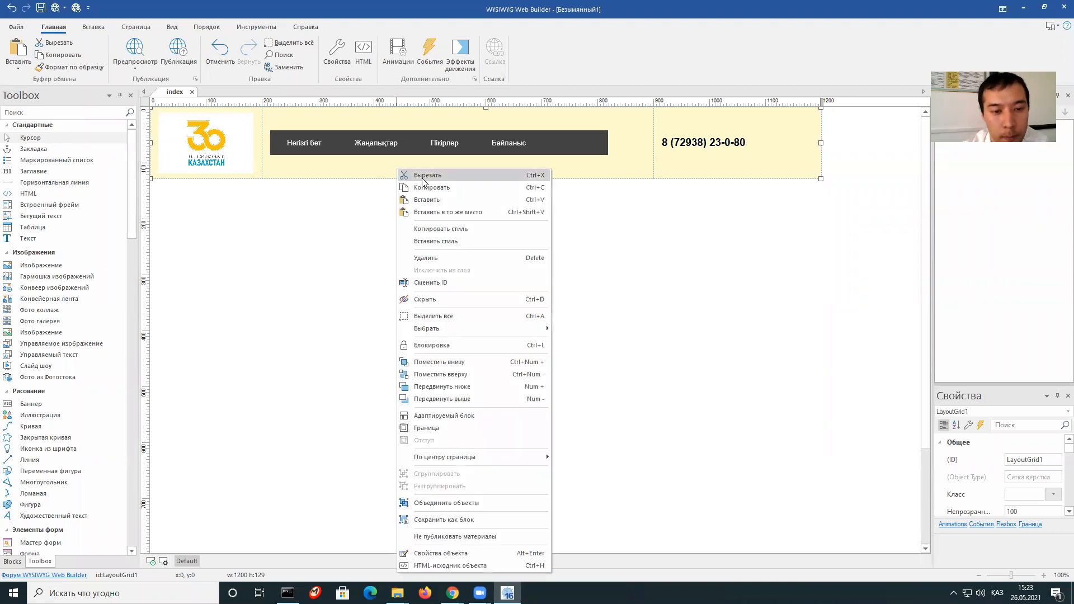
pyautogui.click(426, 187)
pyautogui.click(276, 215)
pyautogui.rightClick(276, 215)
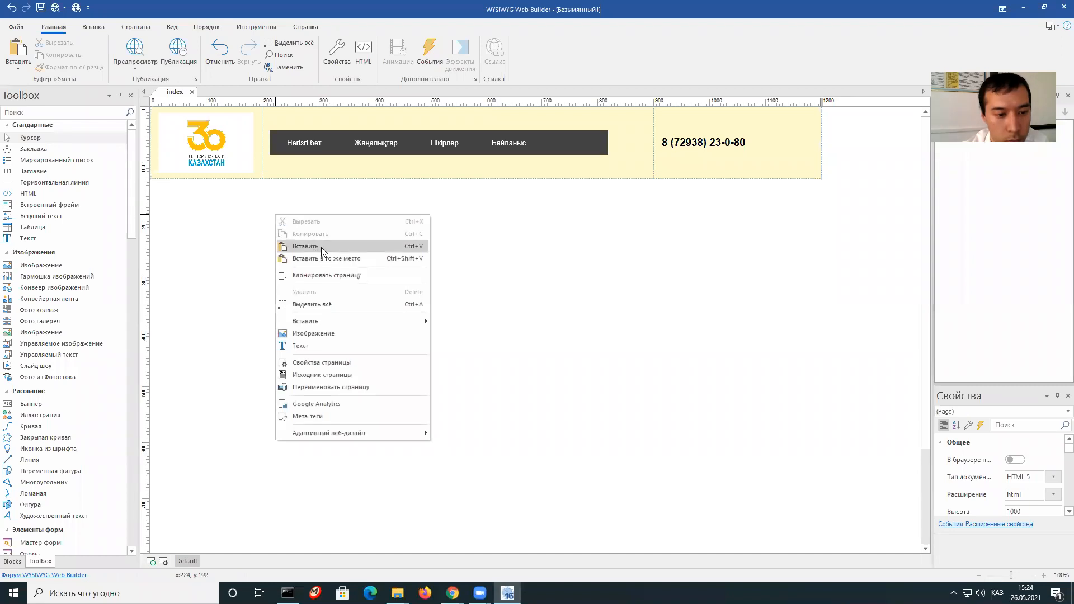
pyautogui.click(306, 246)
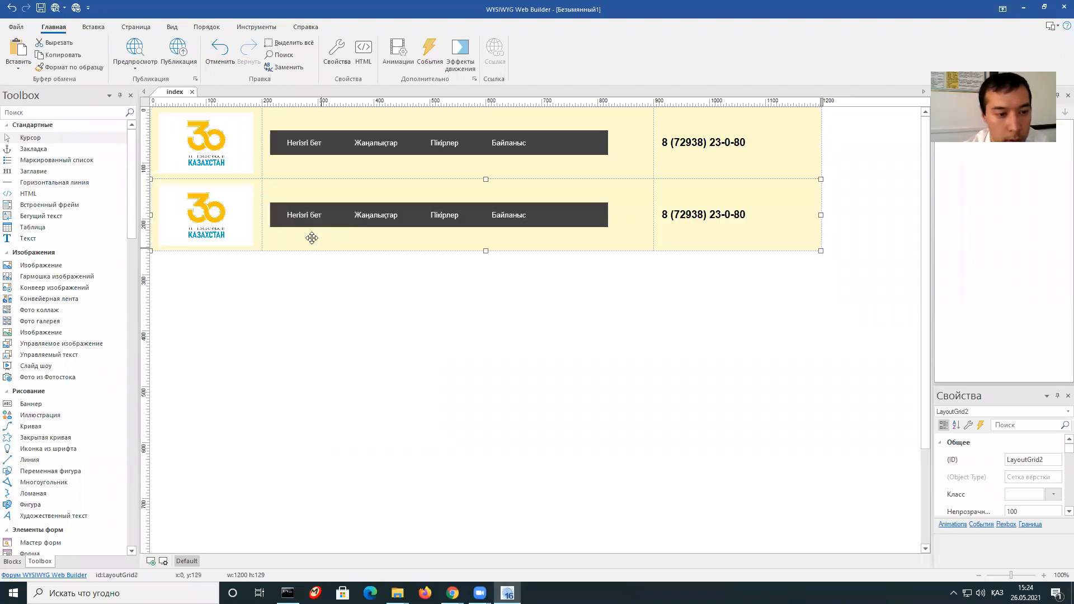
pyautogui.click(236, 217)
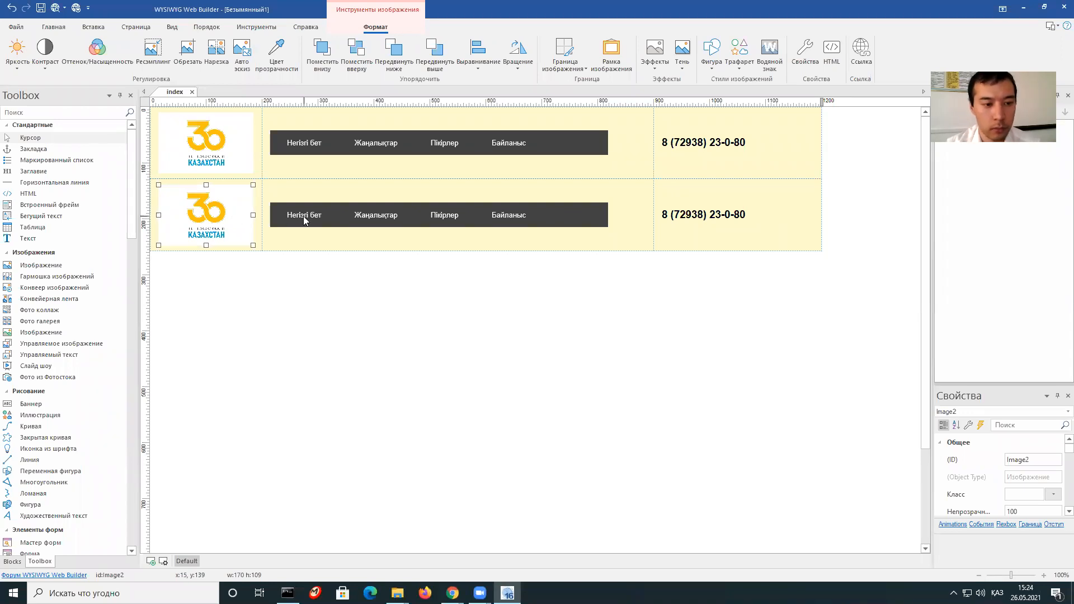
pyautogui.press('Delete')
pyautogui.click(379, 190)
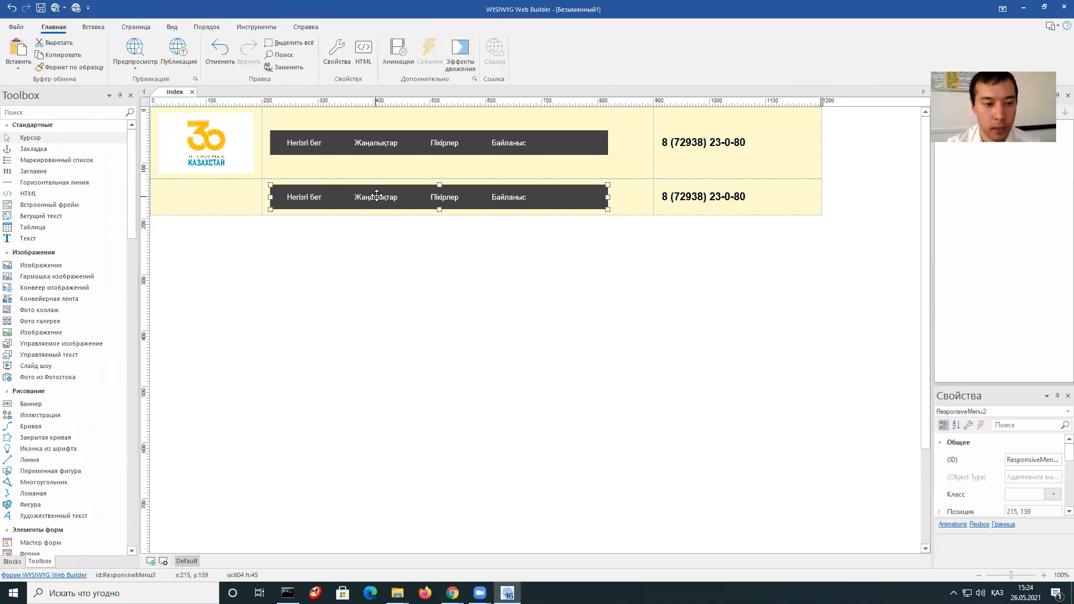
pyautogui.press('Delete')
pyautogui.click(671, 193)
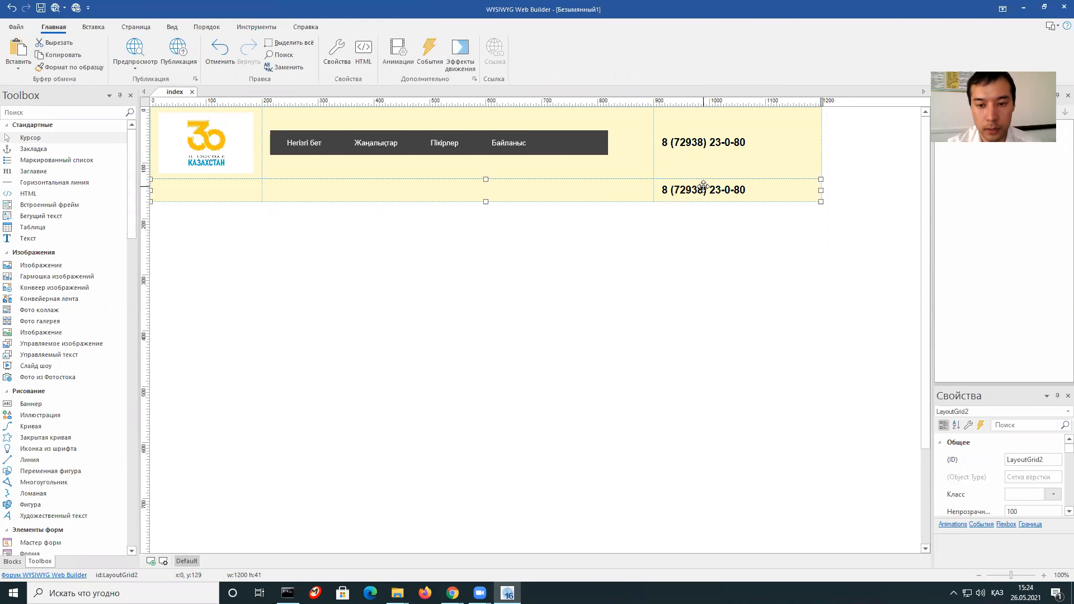
pyautogui.press('Delete')
# Remove the copied row's third column and make the remaining two equal 6/6 halves.
pyautogui.rightClick(478, 204)
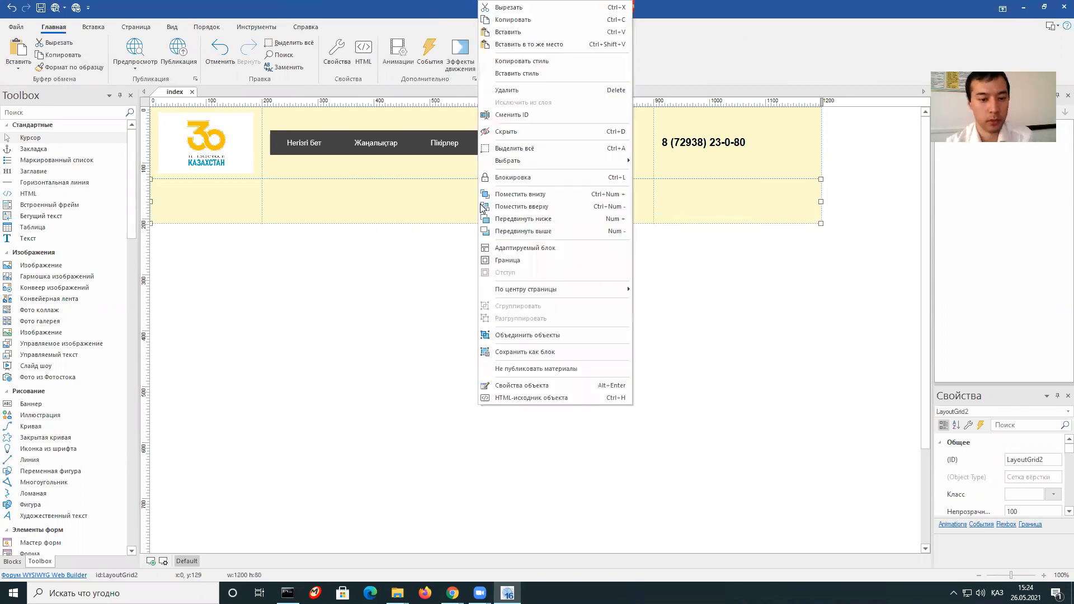
pyautogui.click(546, 387)
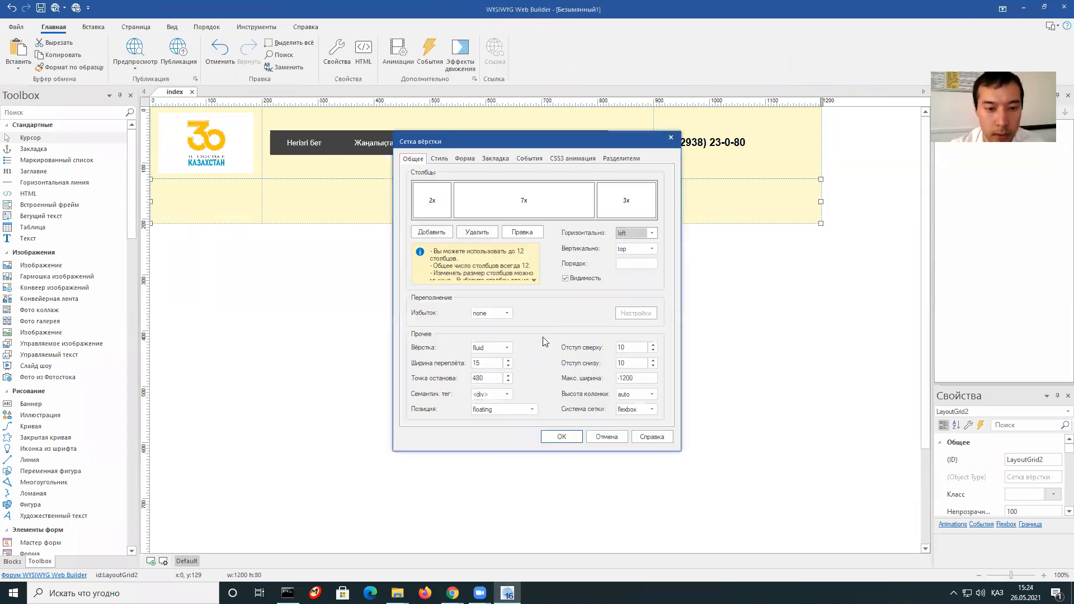
pyautogui.click(475, 232)
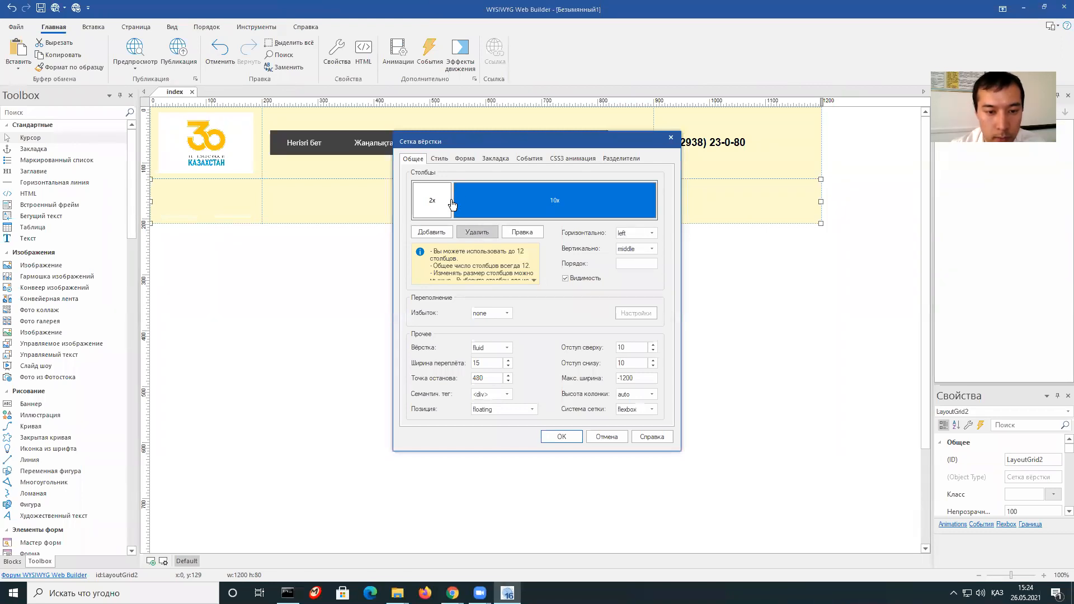
pyautogui.moveTo(452, 197); pyautogui.dragTo(539, 196)
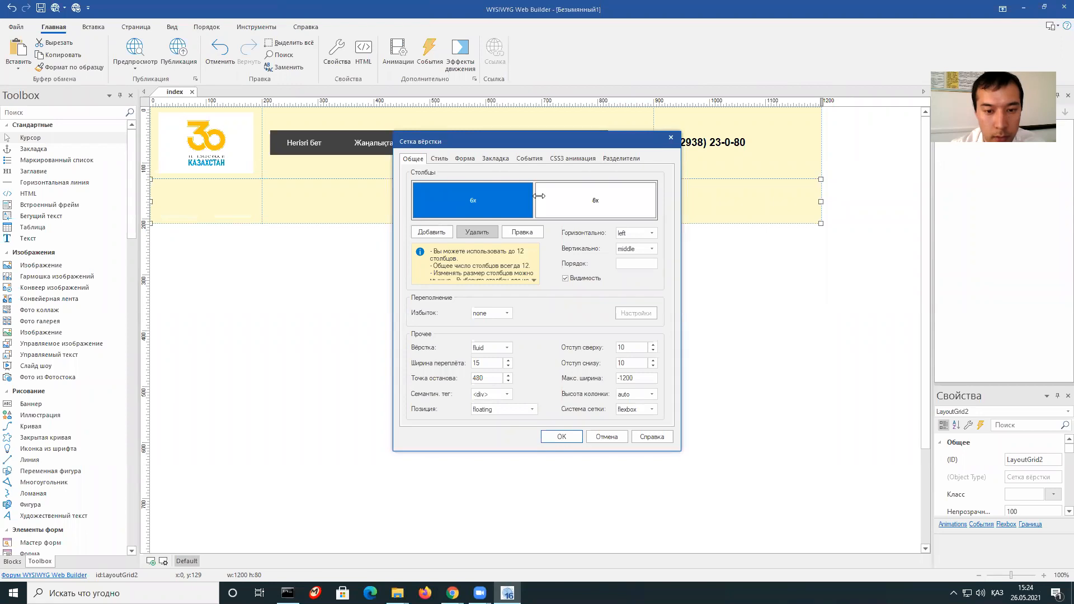
pyautogui.click(558, 444)
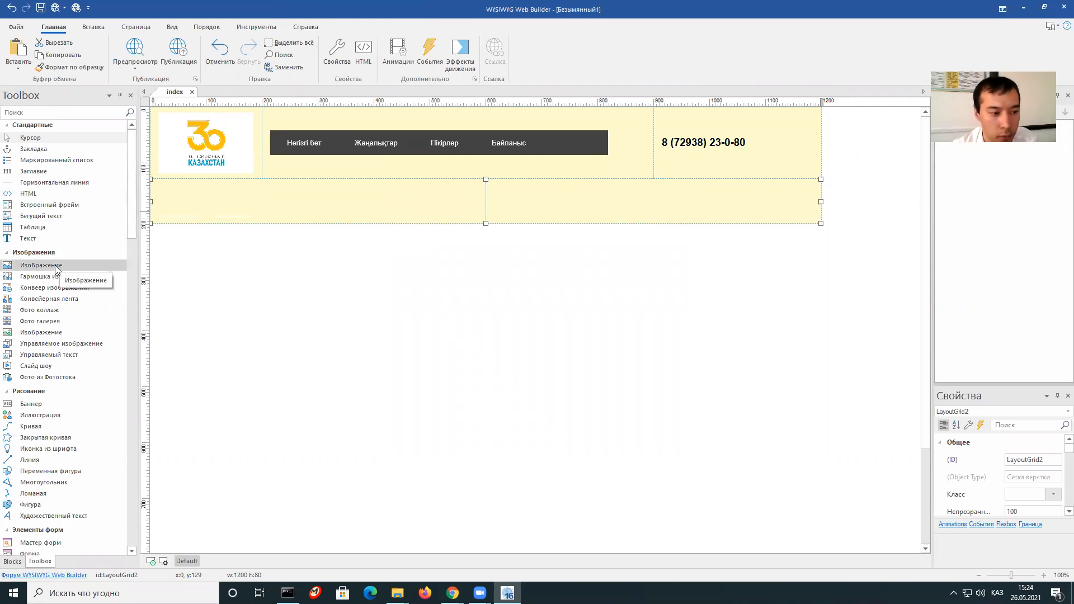
# Insert Независимость.jpg as an image in the new row's left cell.
pyautogui.moveTo(42, 270); pyautogui.dragTo(313, 198)
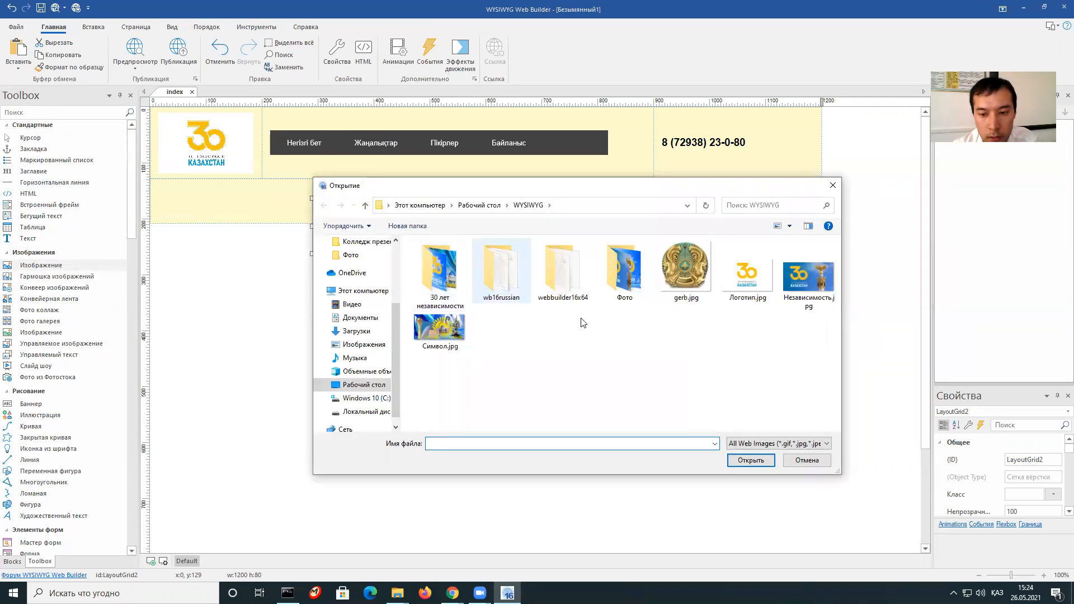
pyautogui.click(801, 291)
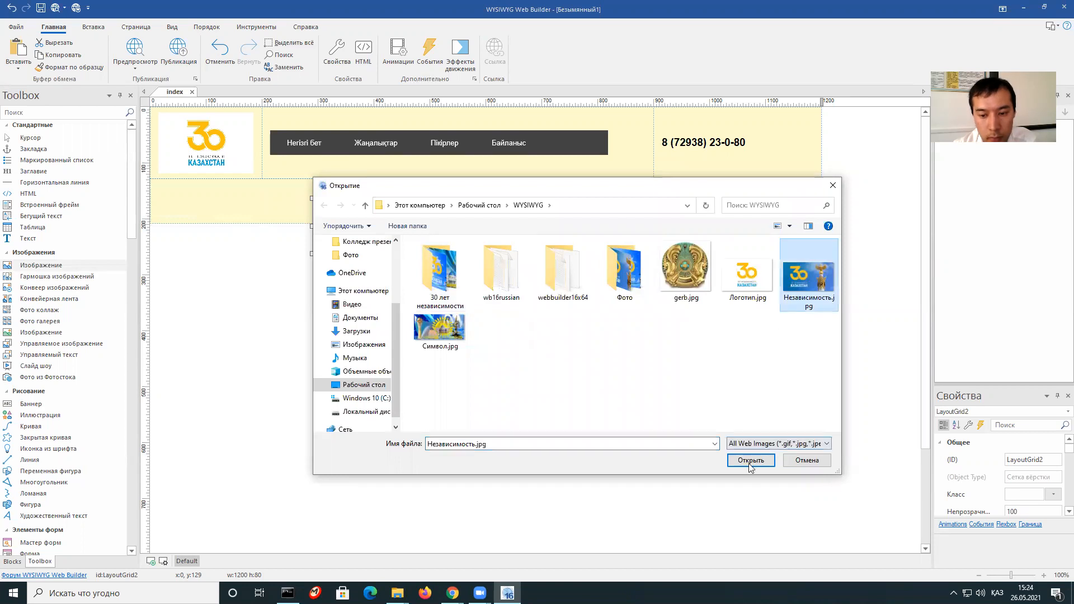
pyautogui.click(748, 463)
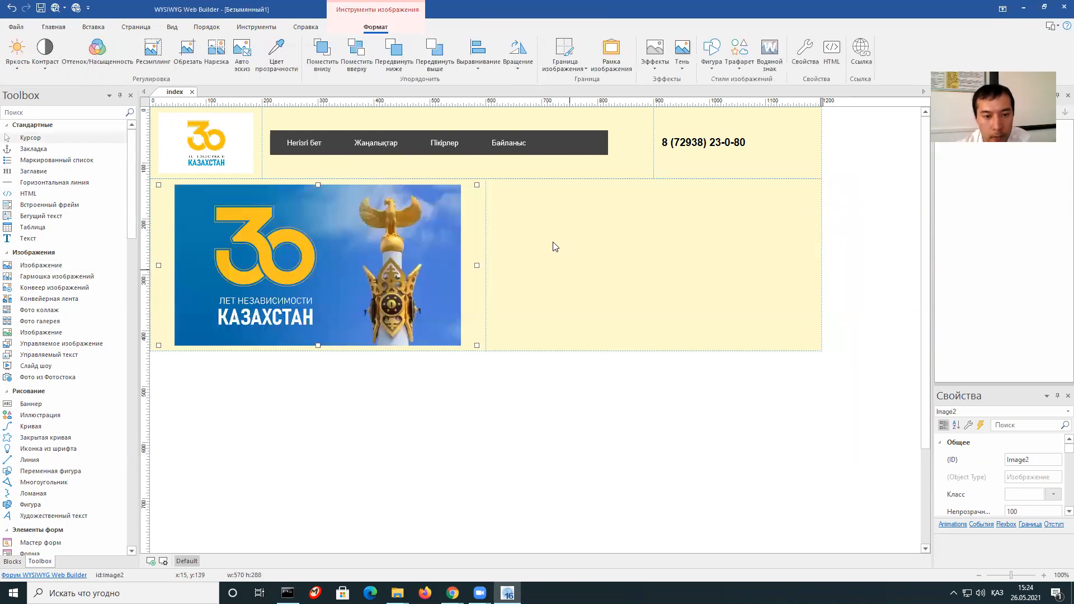
pyautogui.click(552, 241)
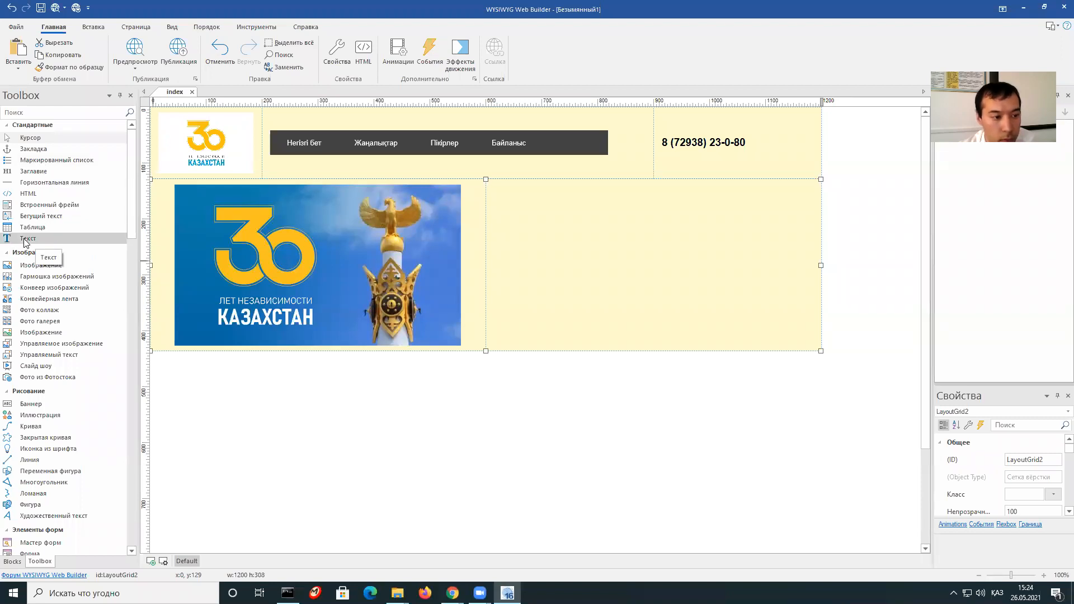
# Drop a placeholder text box into the new row's right cell.
pyautogui.moveTo(20, 245); pyautogui.dragTo(571, 263)
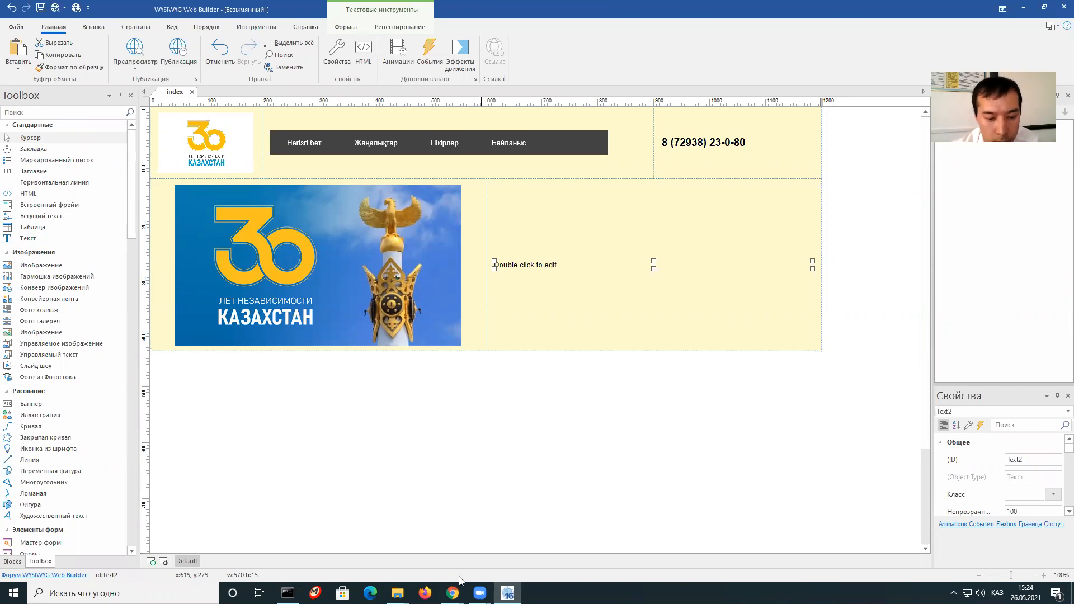
pyautogui.moveTo(453, 593)
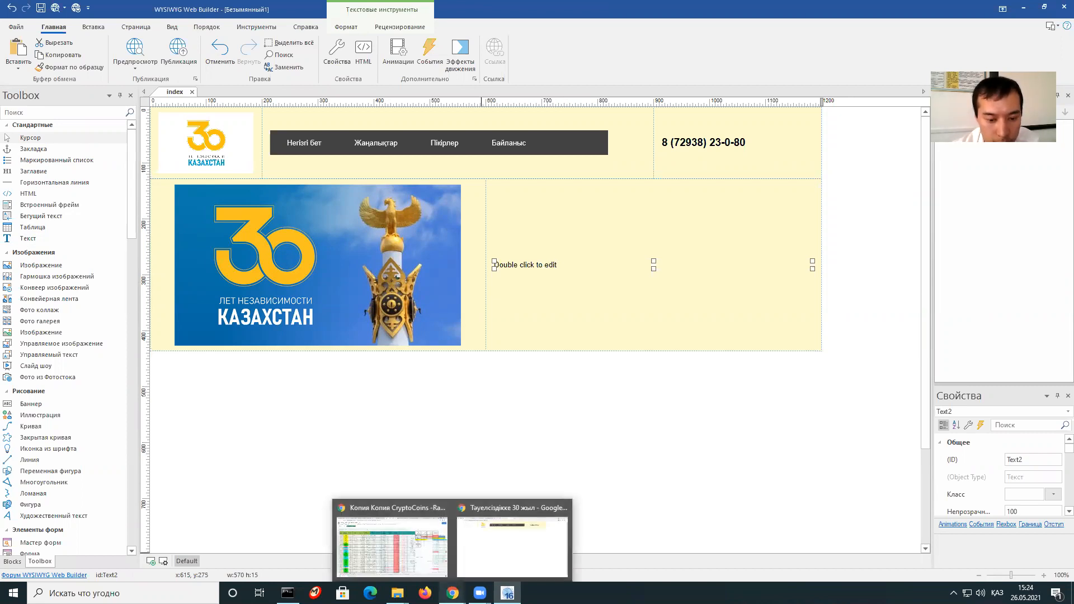
pyautogui.click(503, 541)
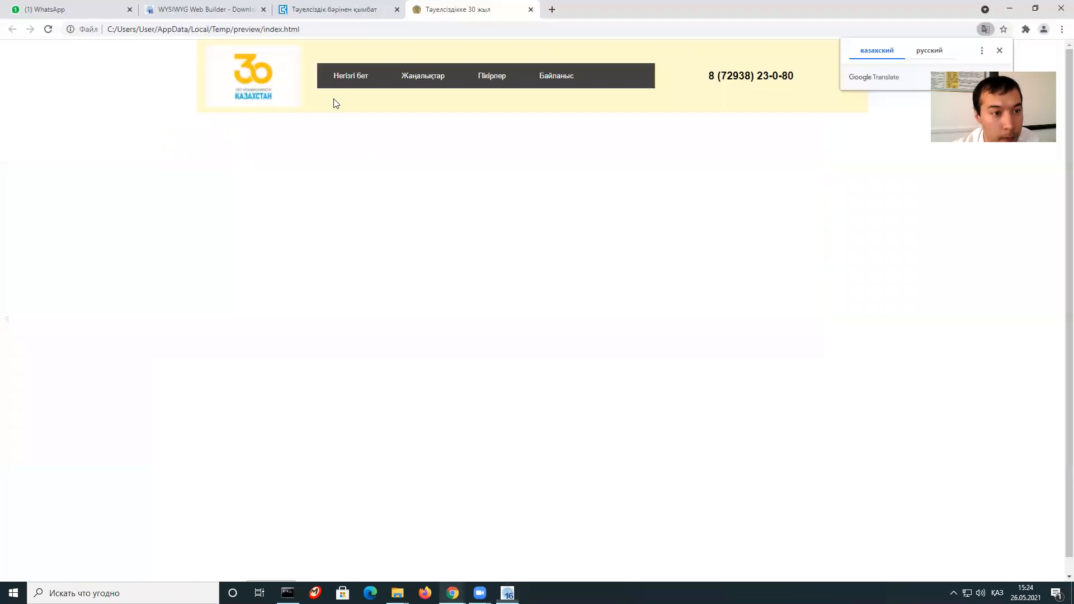
# Copy the 'Бағдар мен белес' heading and opening paragraphs from the egemen.kz article.
pyautogui.click(308, 12)
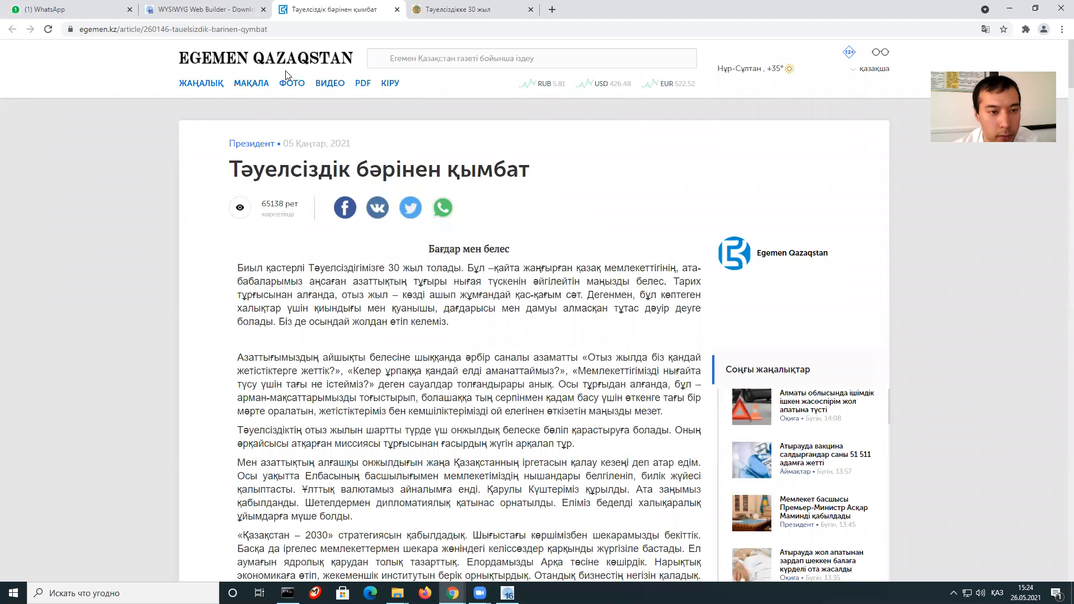
pyautogui.scroll(-2, 313, 110)
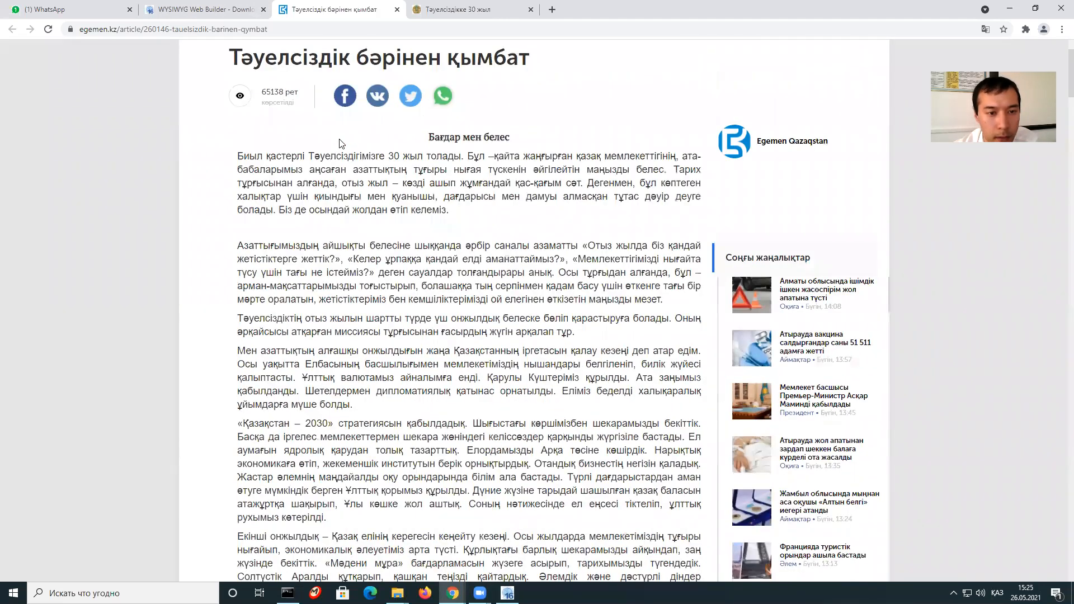
pyautogui.scroll(1, 425, 260)
pyautogui.moveTo(422, 199); pyautogui.dragTo(581, 389)
pyautogui.rightClick(421, 260)
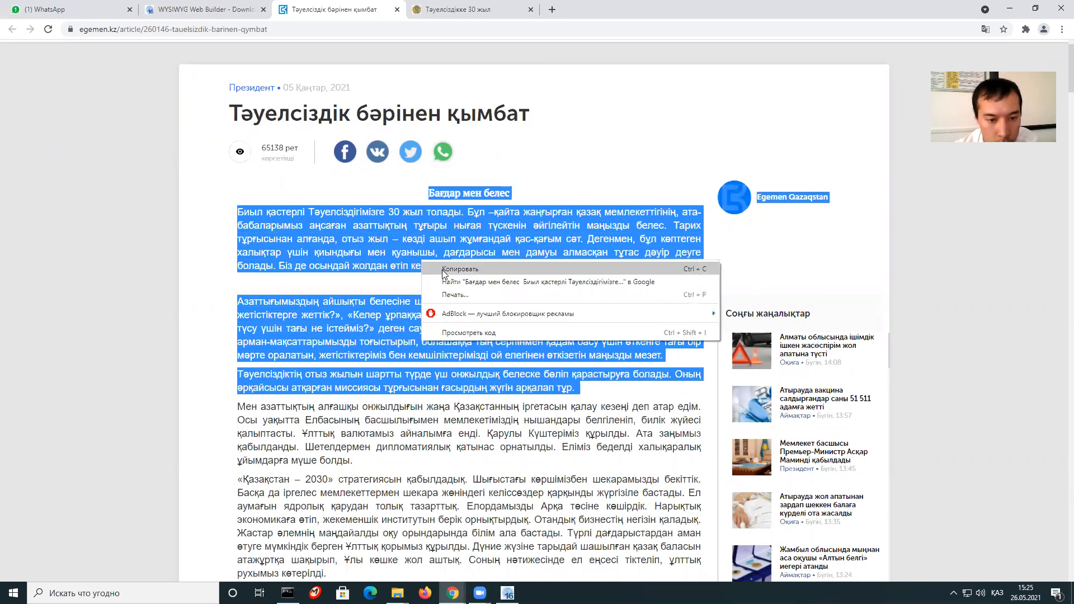
pyautogui.click(441, 269)
# Replace the right-cell placeholder text with the pasted egemen.kz article.
pyautogui.click(507, 592)
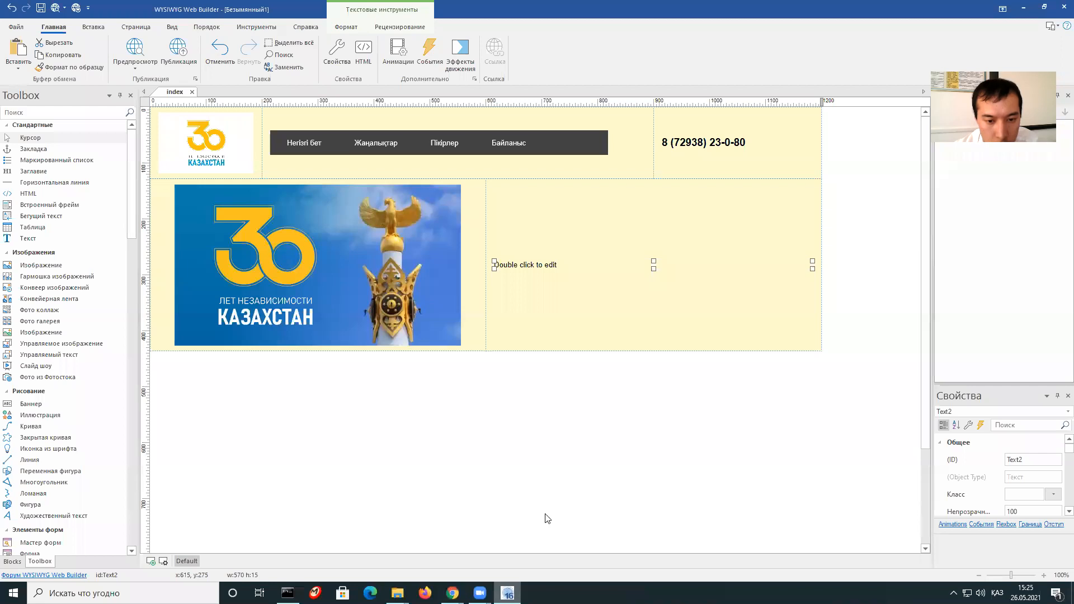
pyautogui.doubleClick(554, 263)
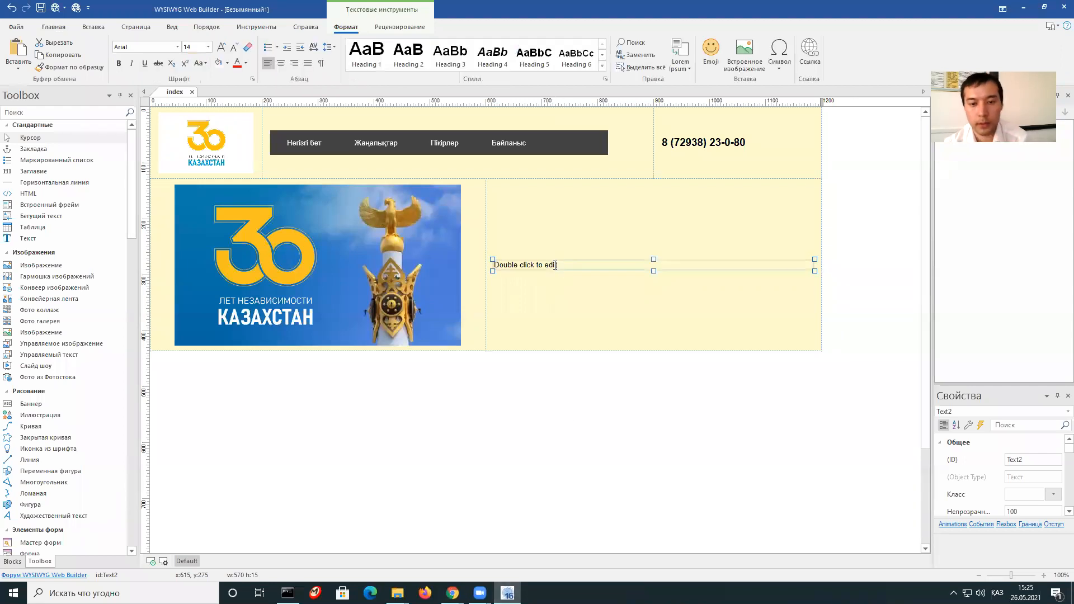
pyautogui.moveTo(569, 264); pyautogui.dragTo(493, 264)
pyautogui.press('BackSpace')
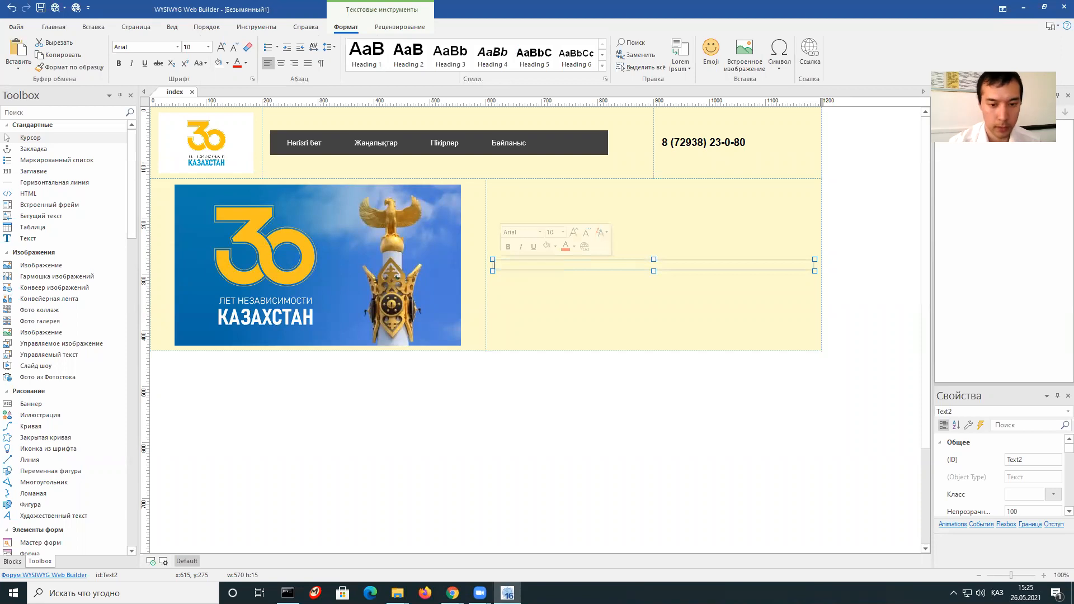
pyautogui.rightClick(525, 267)
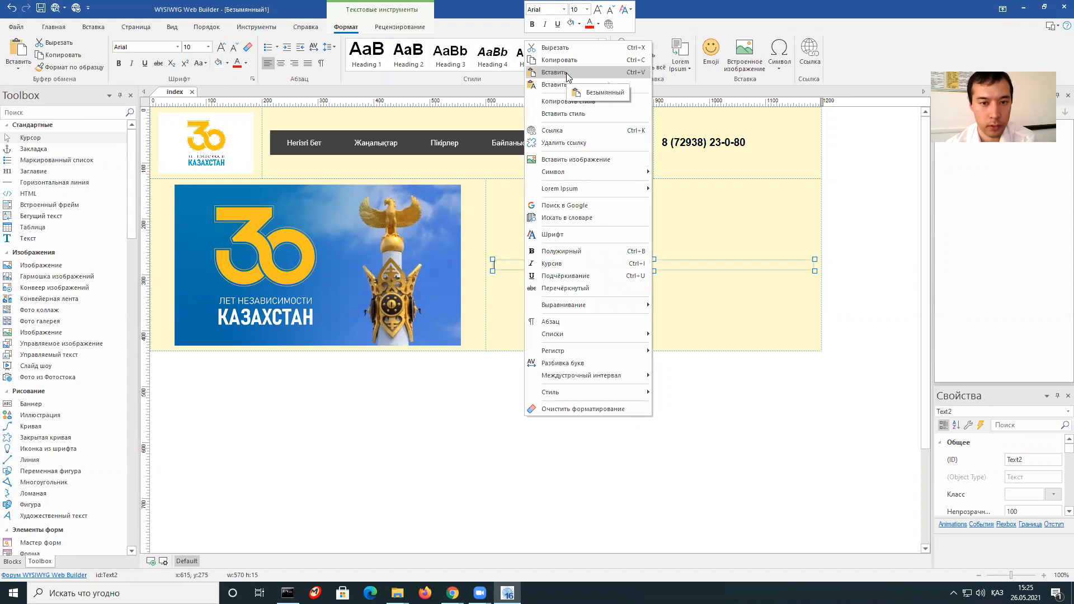
pyautogui.click(566, 73)
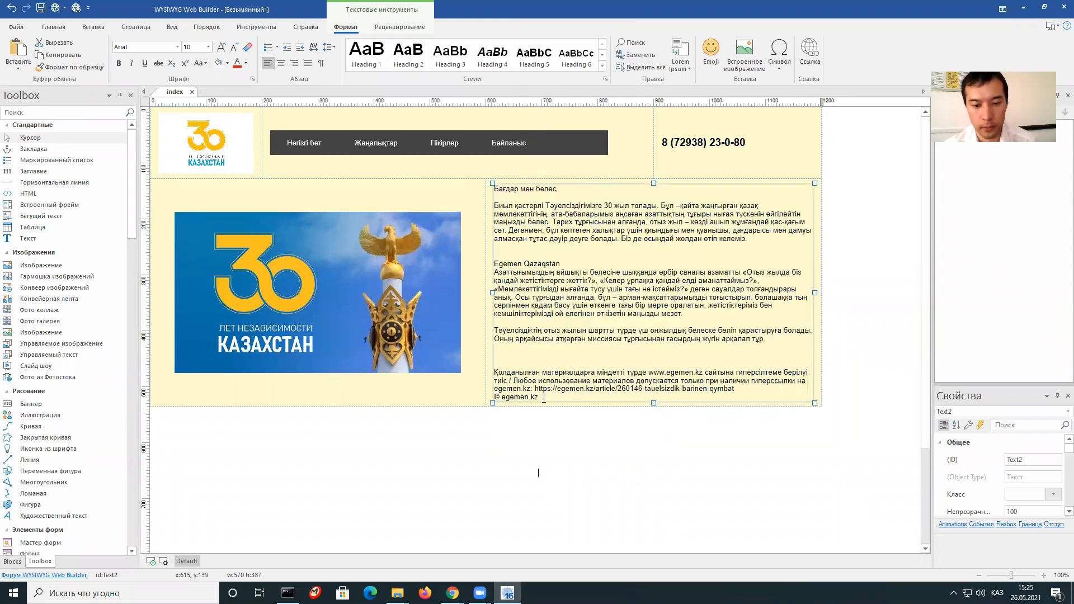
# Delete the source notice and 'Egemen Qazaqstan' line, fix paragraph spacing, and select all text.
pyautogui.moveTo(535, 398); pyautogui.dragTo(505, 350)
pyautogui.press('Delete')
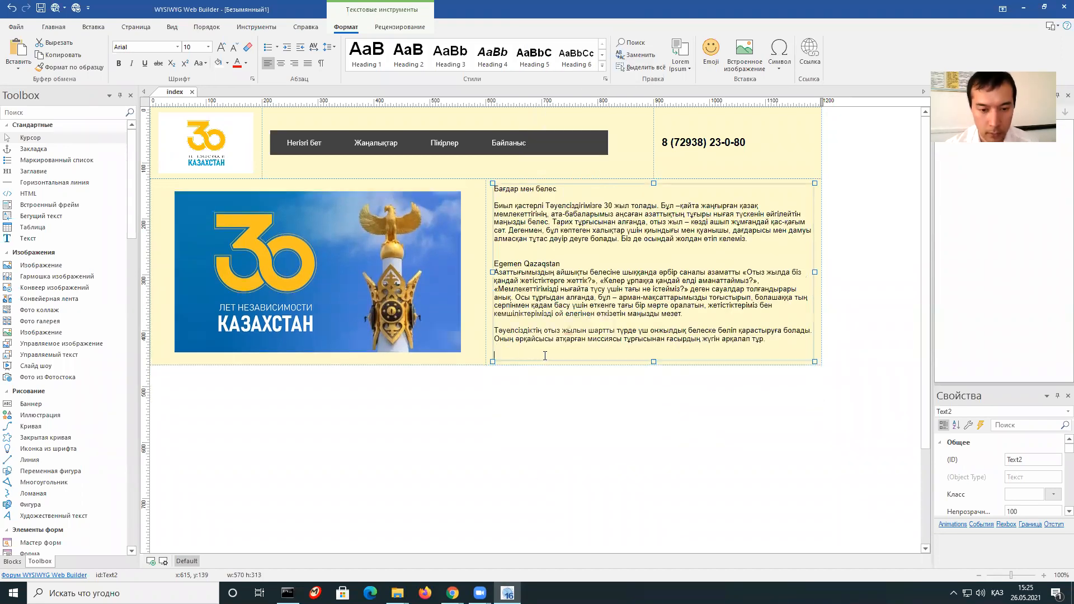
pyautogui.moveTo(565, 265); pyautogui.dragTo(494, 265)
pyautogui.press('Delete')
pyautogui.press('BackSpace')
pyautogui.press('BackSpace')
pyautogui.press('BackSpace')
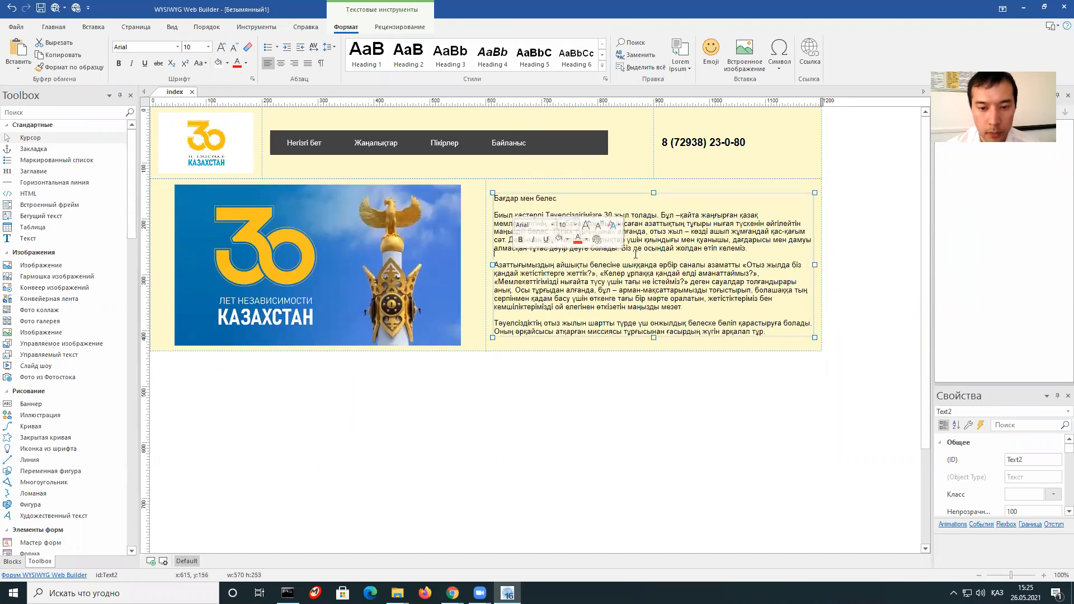
pyautogui.press('Return')
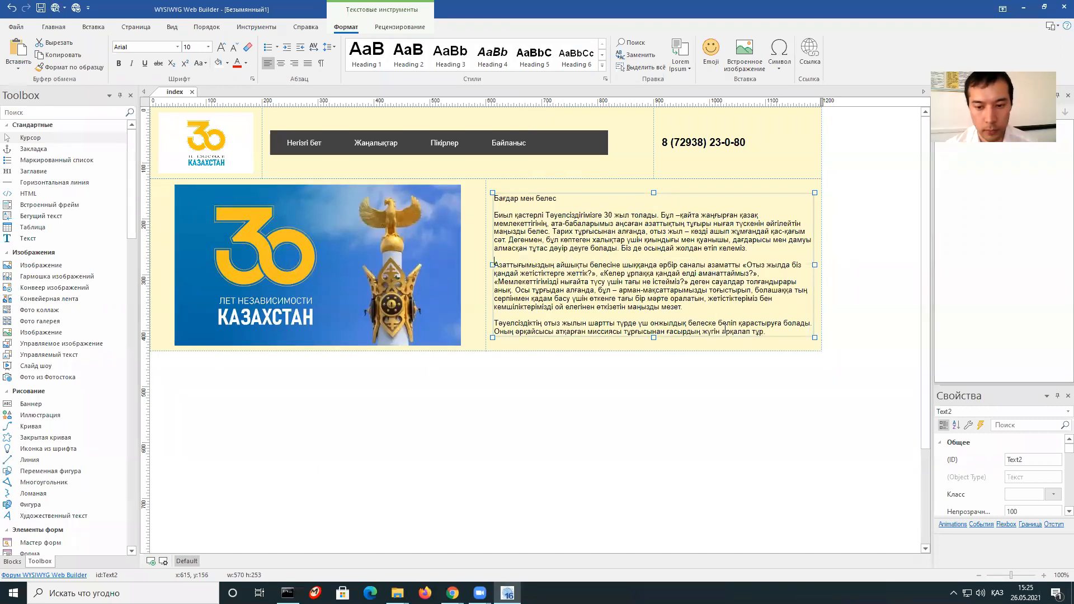
pyautogui.moveTo(765, 331); pyautogui.dragTo(421, 144)
# Set the article text to Times New Roman, size 12.
pyautogui.click(177, 47)
pyautogui.click(182, 84)
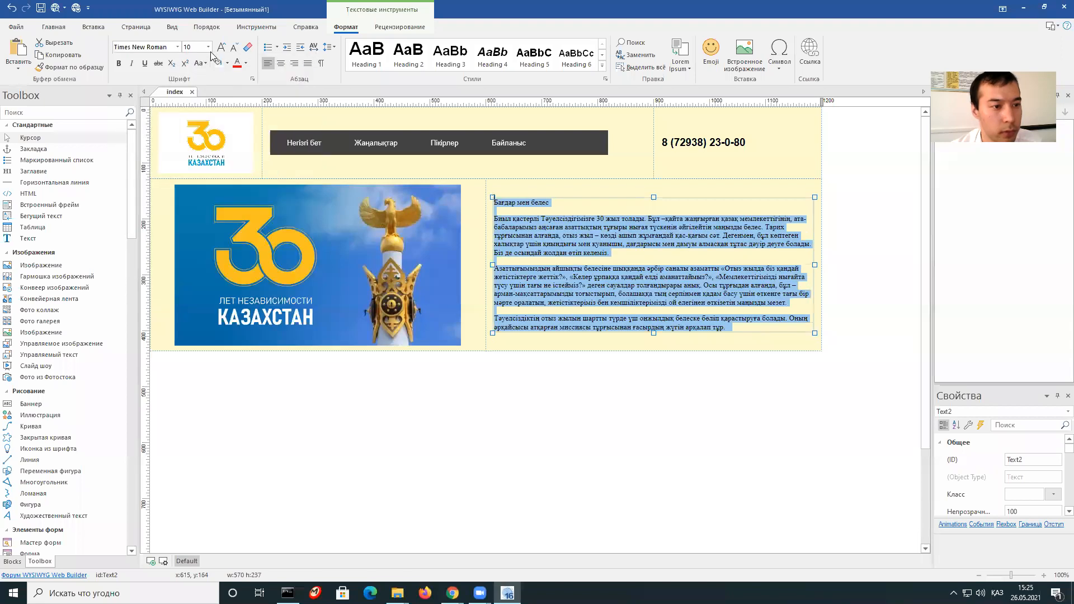
pyautogui.click(208, 47)
pyautogui.click(191, 84)
pyautogui.click(501, 198)
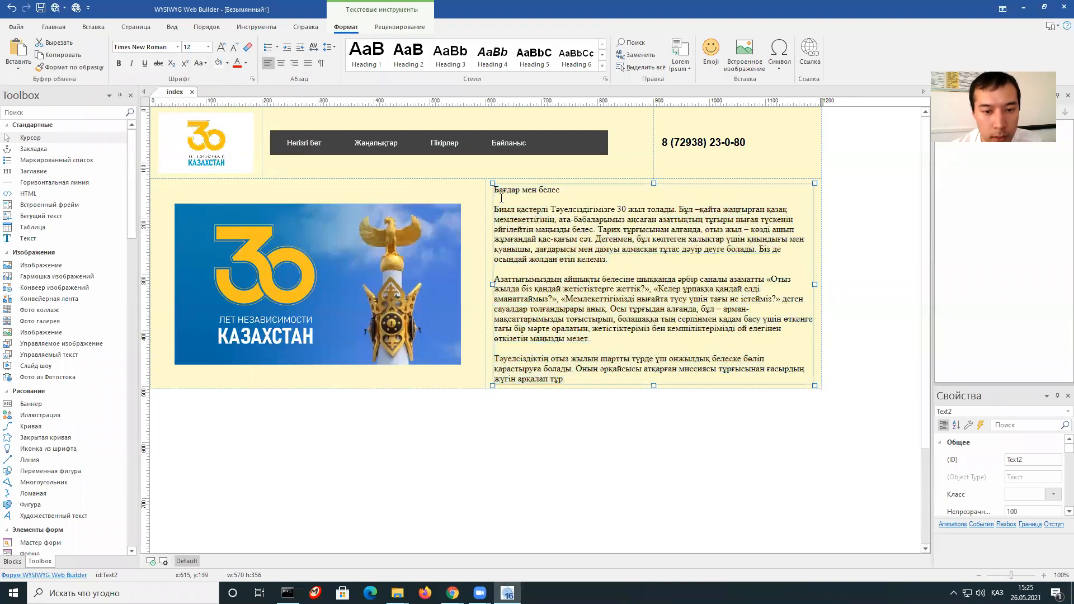
# Make the 'Бағдар мен белес' heading bold and finish editing the text block.
pyautogui.moveTo(494, 199); pyautogui.dragTo(492, 190)
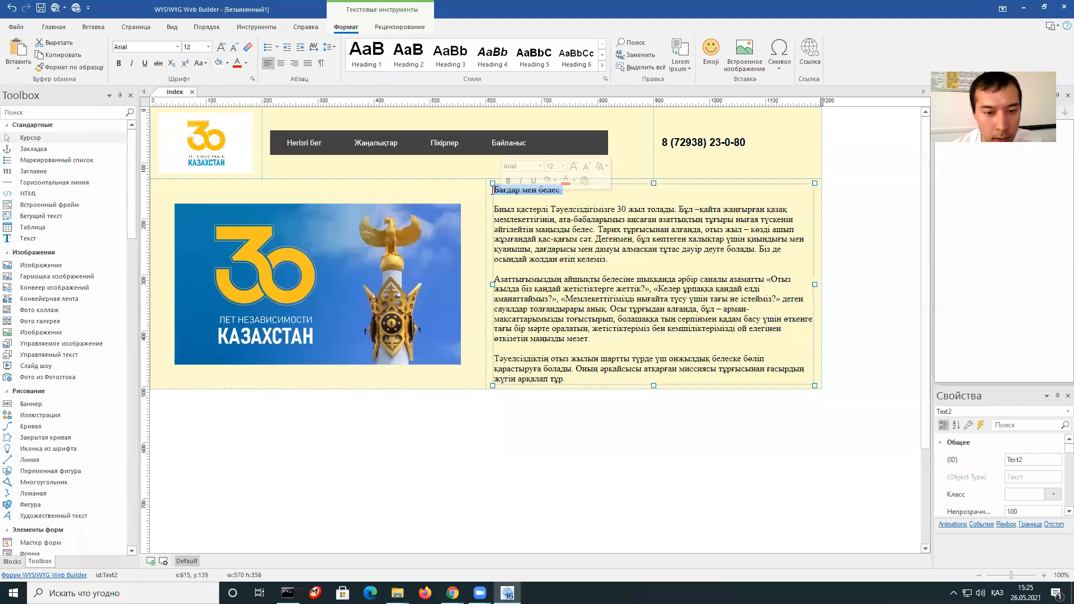
pyautogui.click(117, 65)
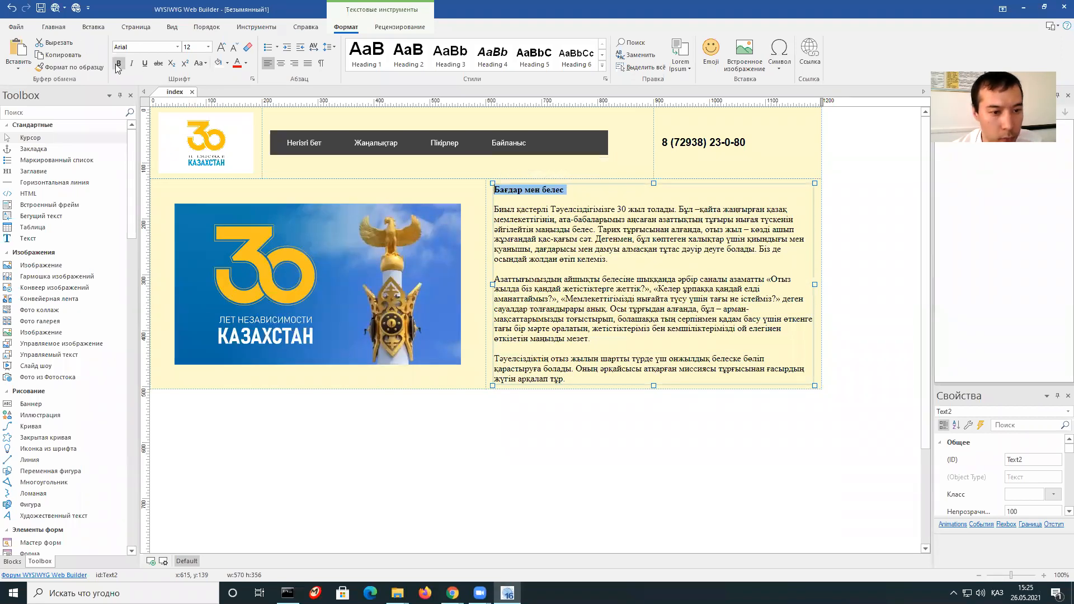
pyautogui.click(520, 396)
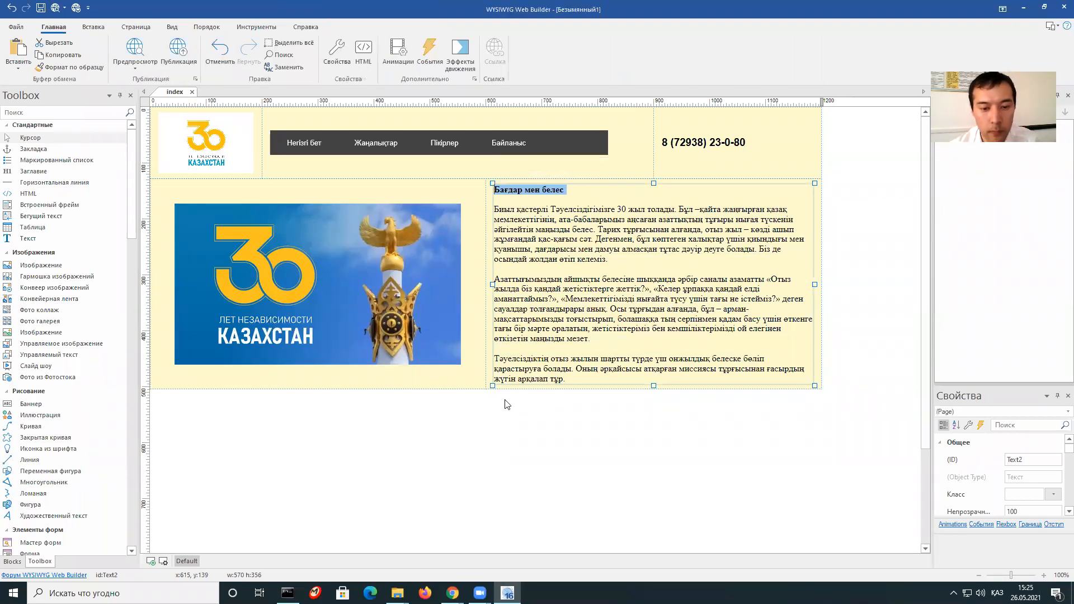
pyautogui.click(469, 380)
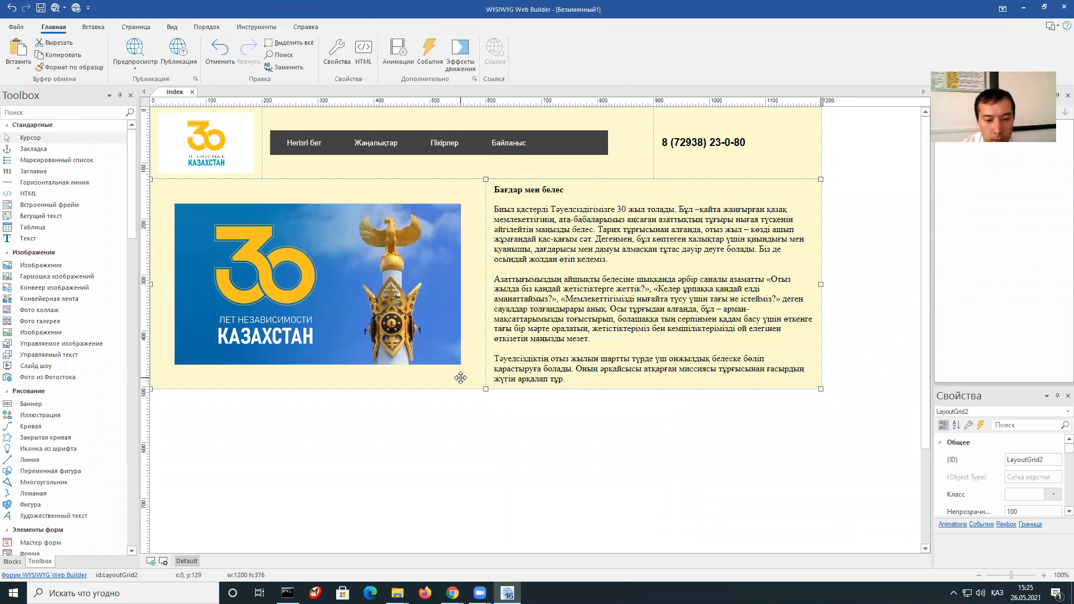
# Send the image-and-text row back two levels, then copy it and paste a duplicate below.
pyautogui.rightClick(460, 377)
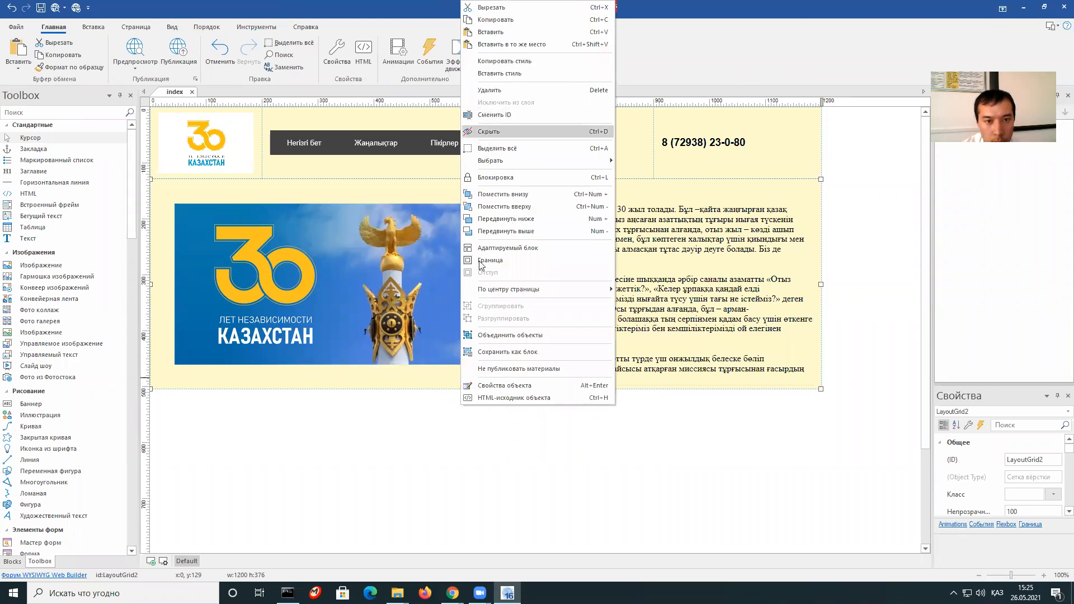
pyautogui.click(559, 195)
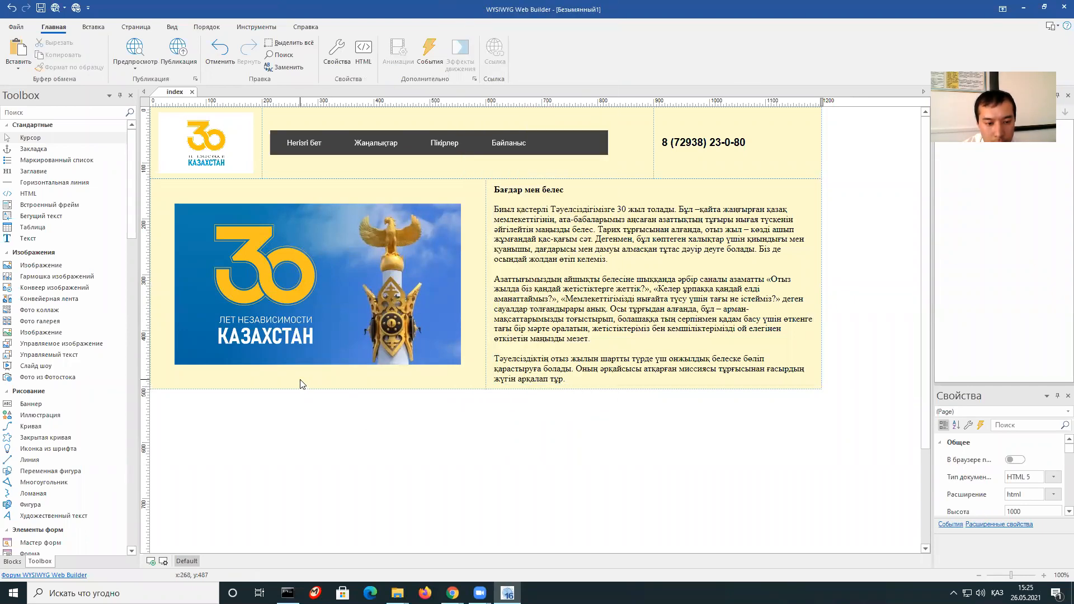
pyautogui.rightClick(301, 385)
pyautogui.click(305, 223)
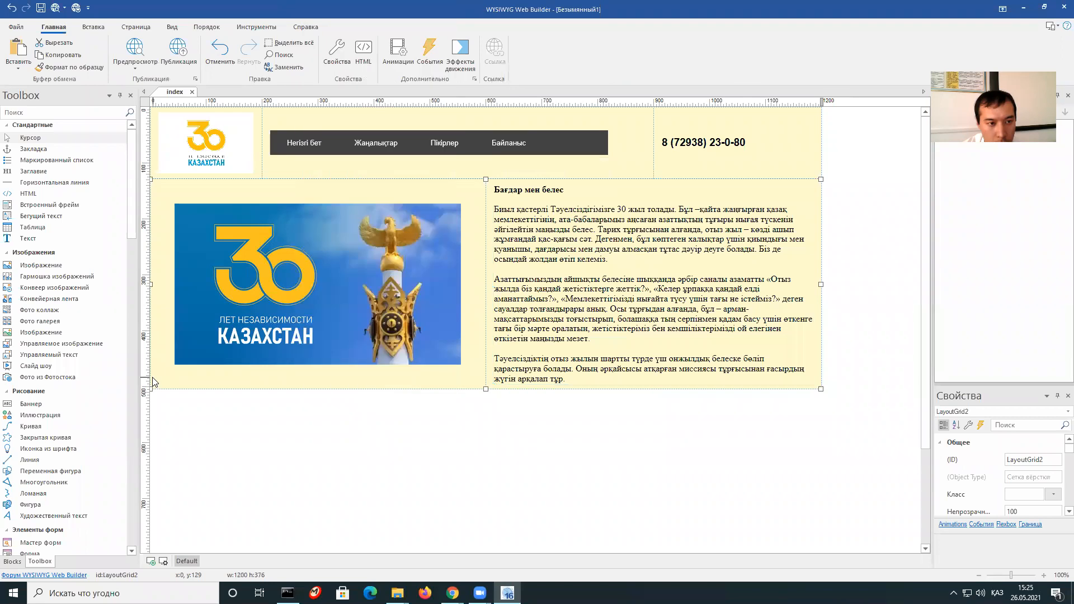
pyautogui.rightClick(154, 374)
pyautogui.click(204, 18)
pyautogui.rightClick(312, 208)
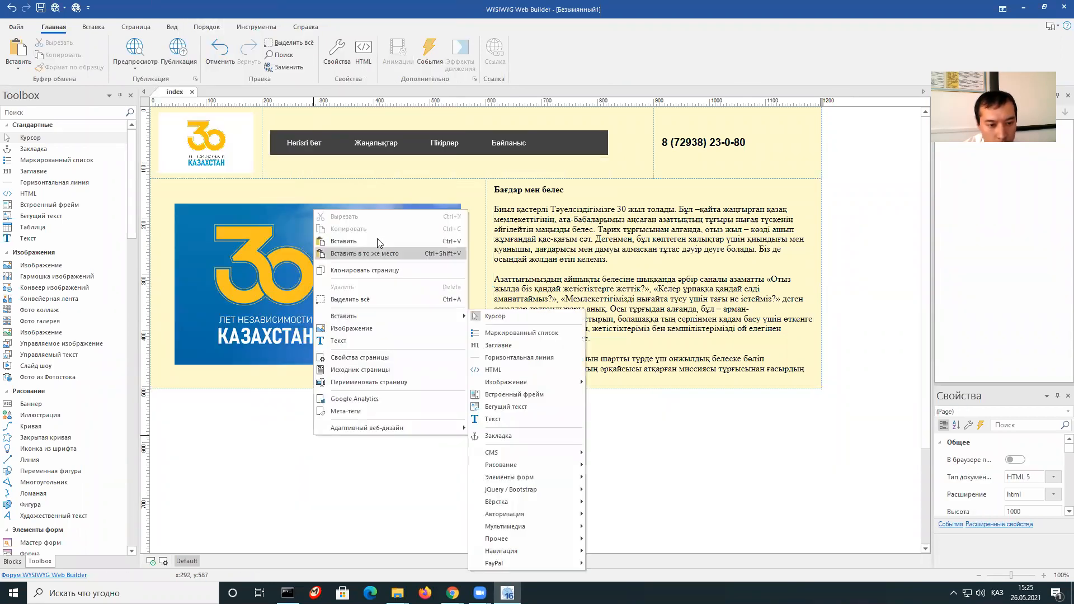
pyautogui.click(410, 239)
pyautogui.scroll(-3, 522, 336)
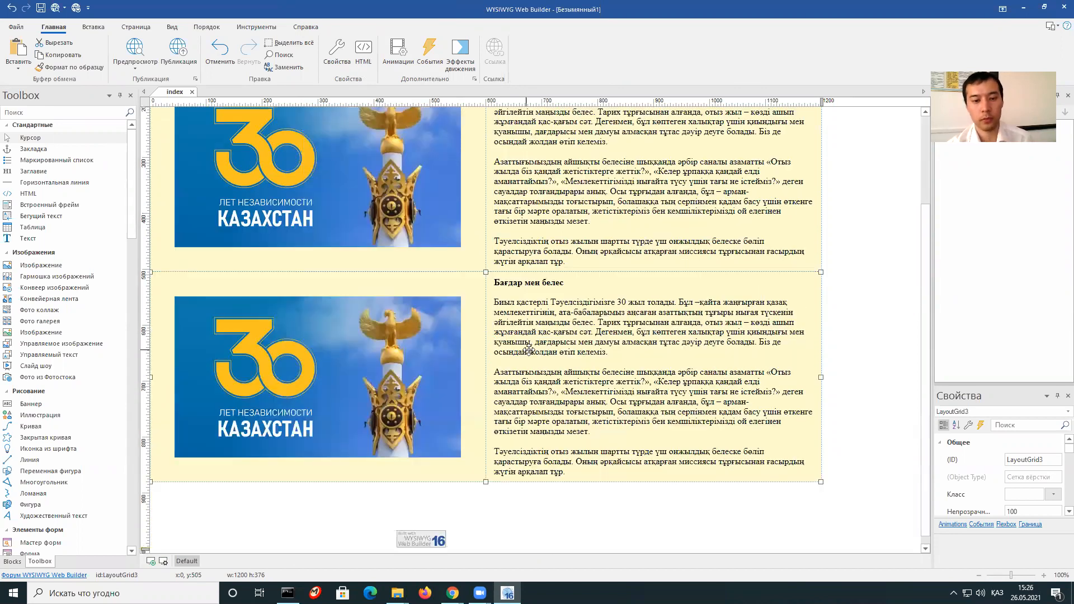
# Swap the third row so the image sits in the right cell and the text in the left.
pyautogui.click(524, 333)
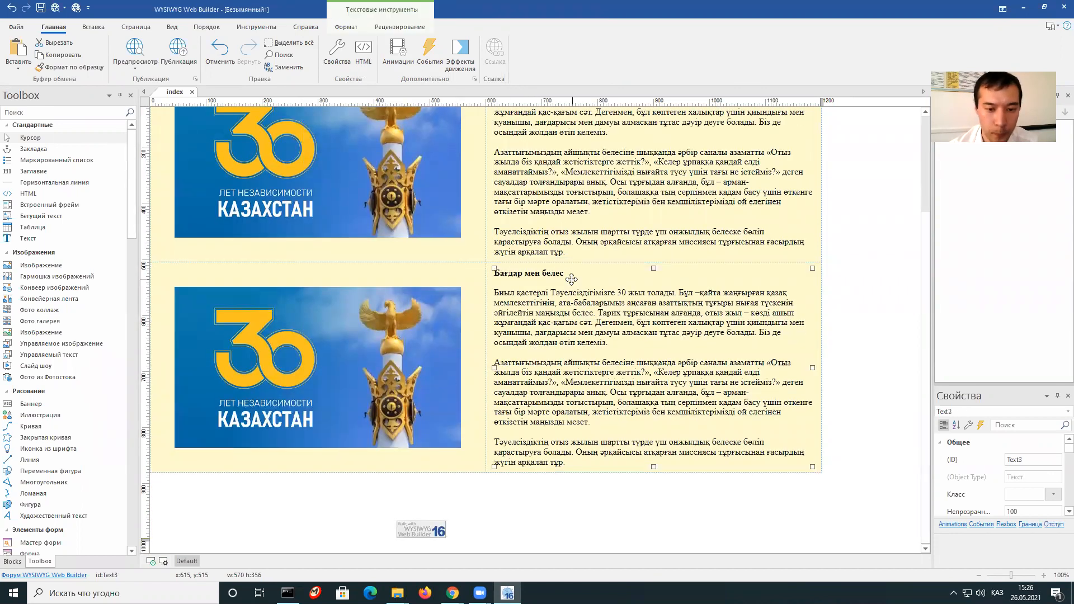
pyautogui.click(446, 308)
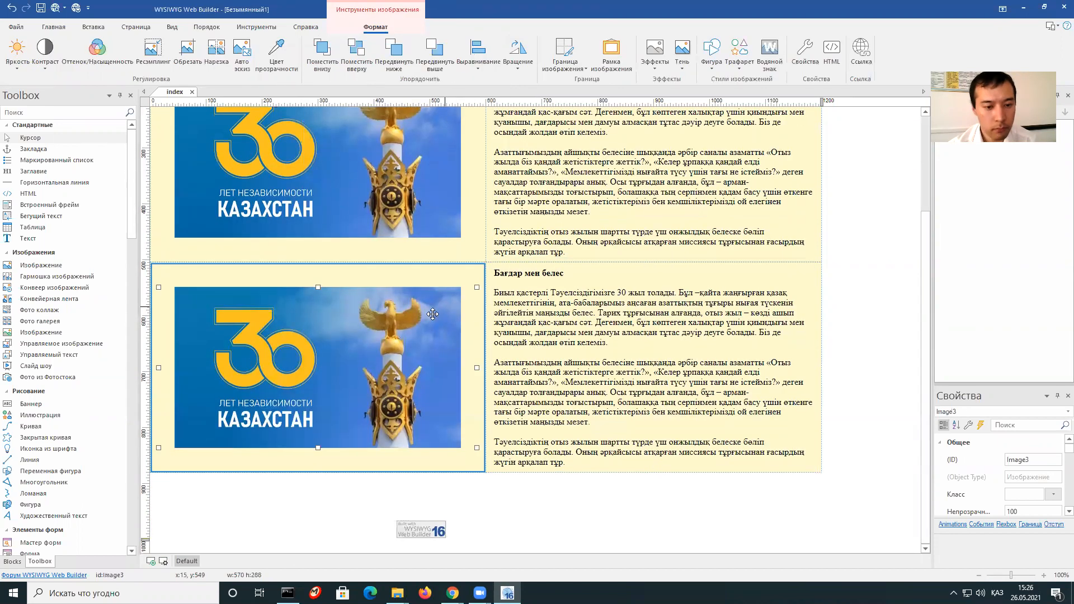
pyautogui.click(533, 284)
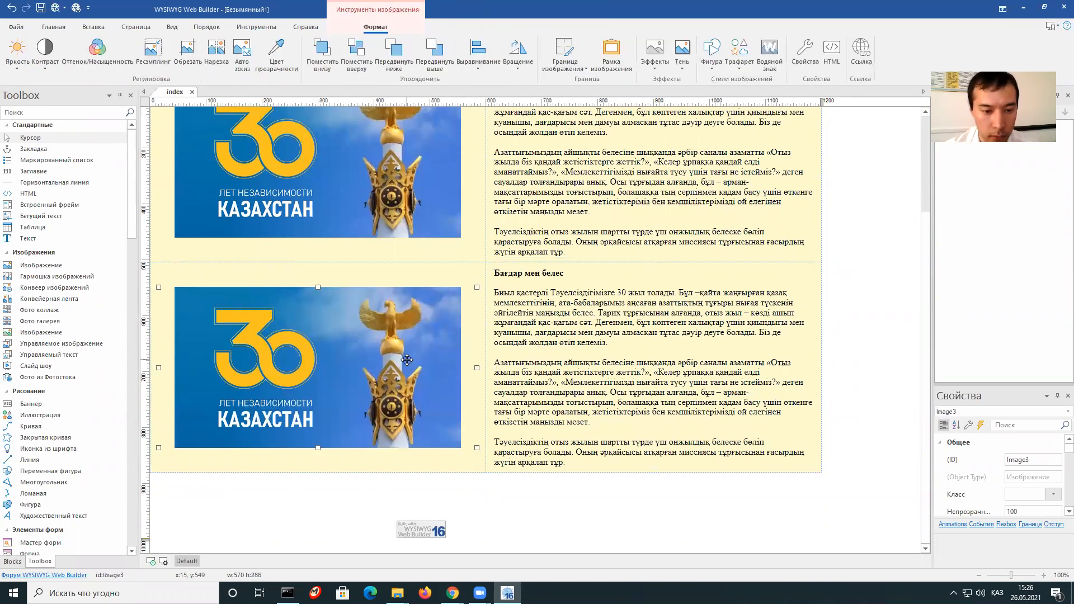
pyautogui.moveTo(416, 351); pyautogui.dragTo(677, 411)
pyautogui.click(581, 368)
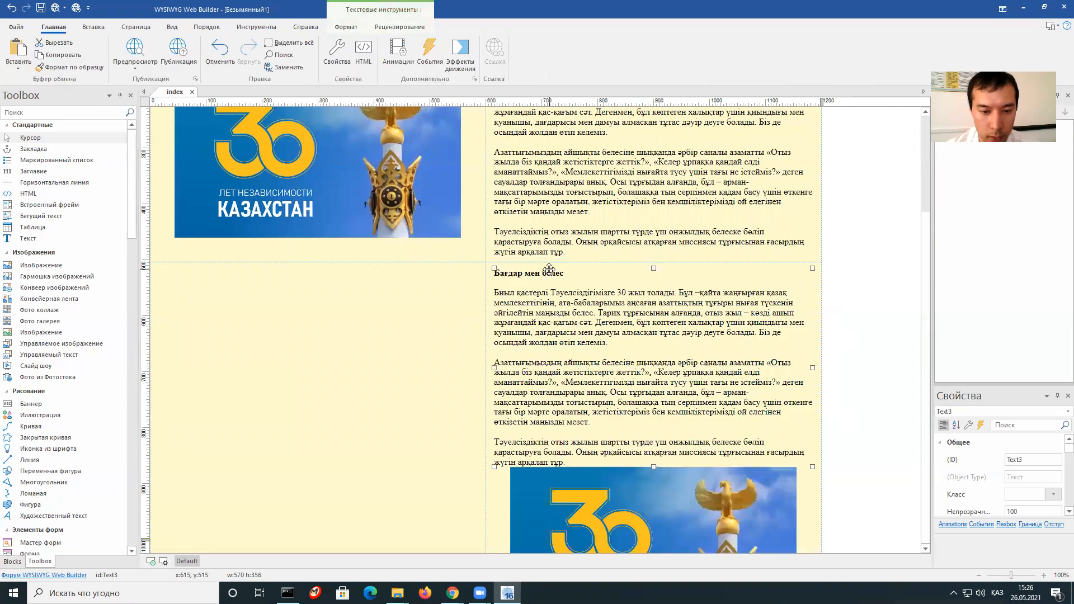
pyautogui.moveTo(542, 273); pyautogui.dragTo(205, 286)
pyautogui.scroll(-1, 643, 394)
pyautogui.click(630, 337)
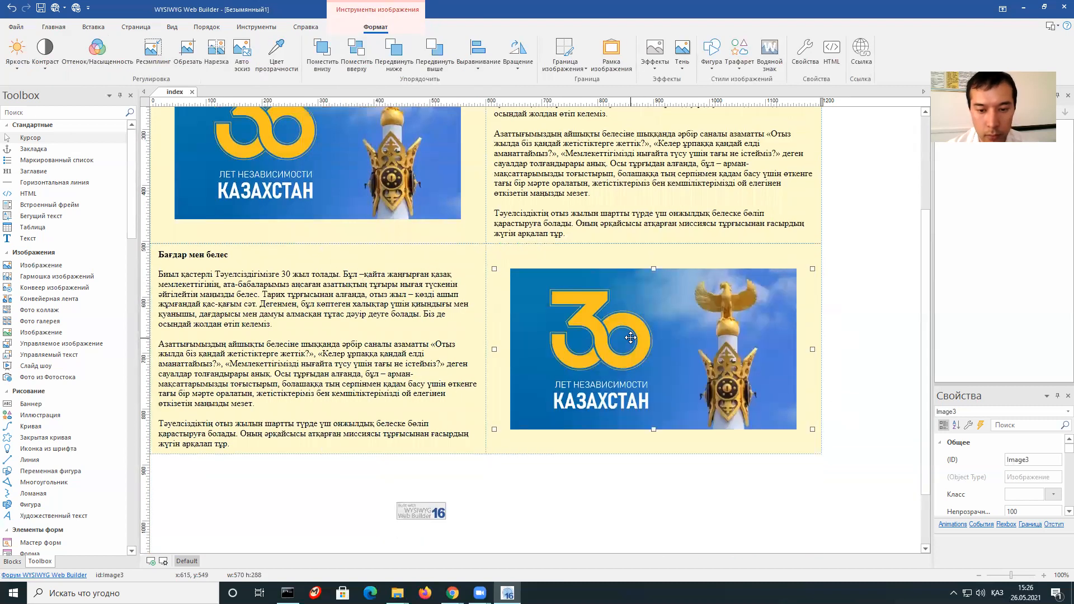
pyautogui.scroll(1, 617, 373)
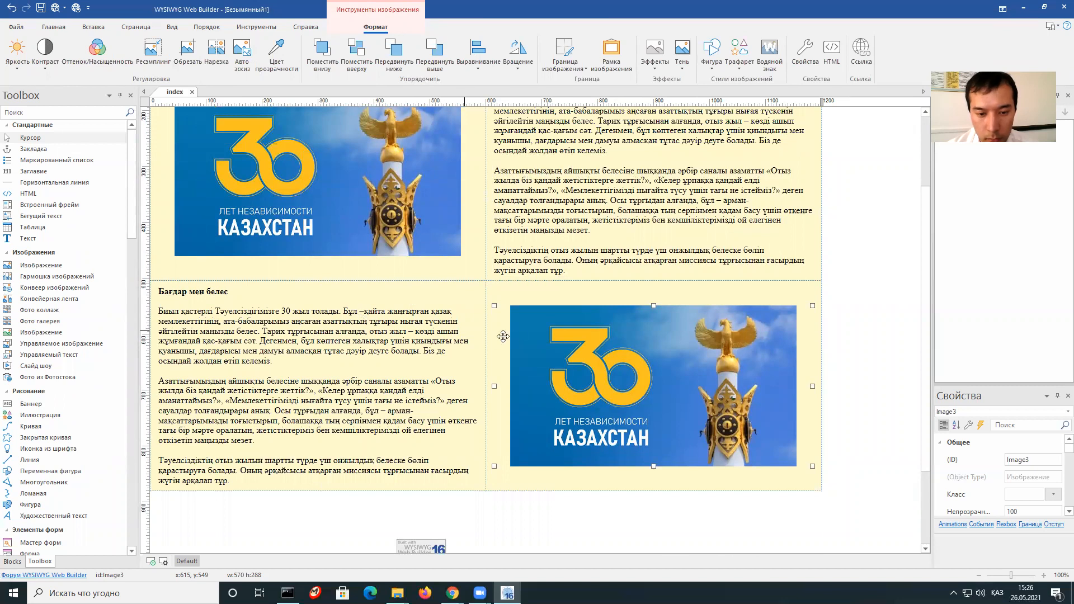
# Select the left text block's body text and bring the egemen.kz article up in Chrome.
pyautogui.click(400, 293)
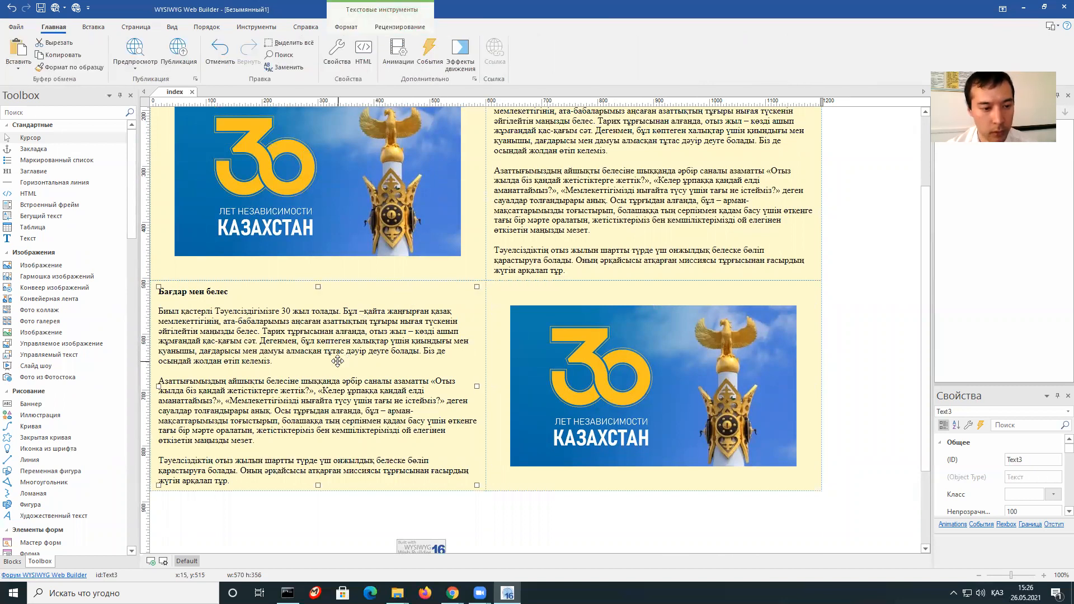
pyautogui.doubleClick(235, 318)
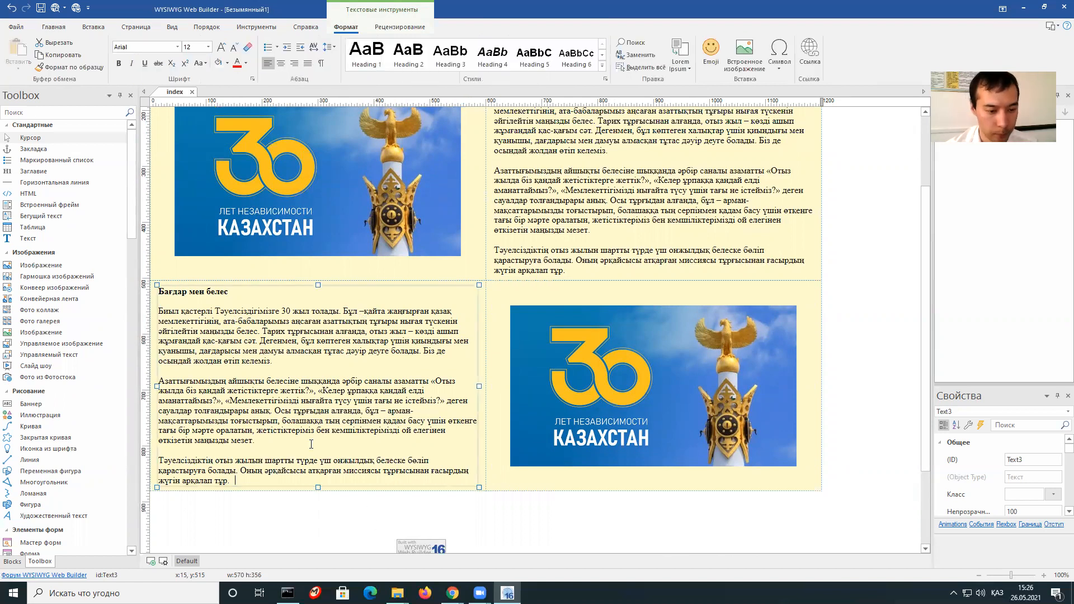
pyautogui.click(250, 421)
pyautogui.moveTo(255, 480); pyautogui.dragTo(184, 299)
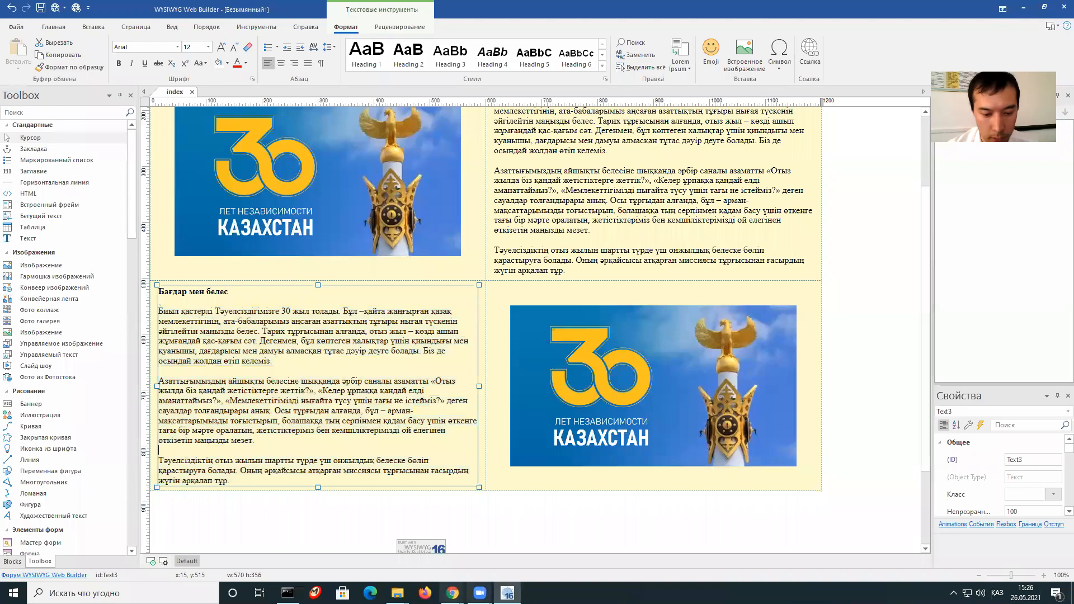
pyautogui.click(452, 593)
pyautogui.click(484, 562)
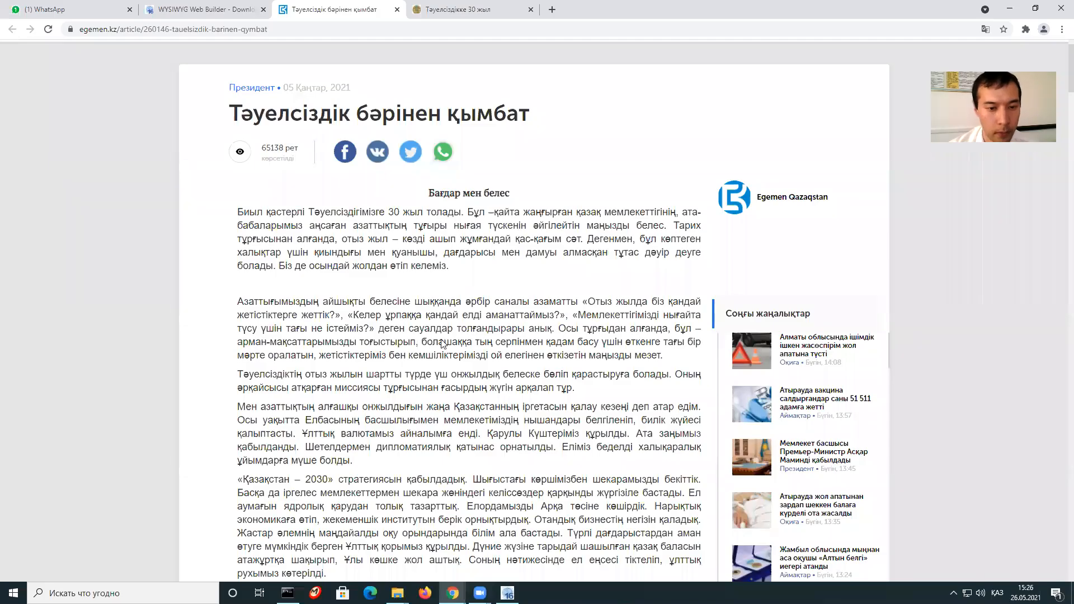
# Copy the 'Таным мен тағылым' passage with its next three paragraphs into the left text block.
pyautogui.scroll(-7, 441, 343)
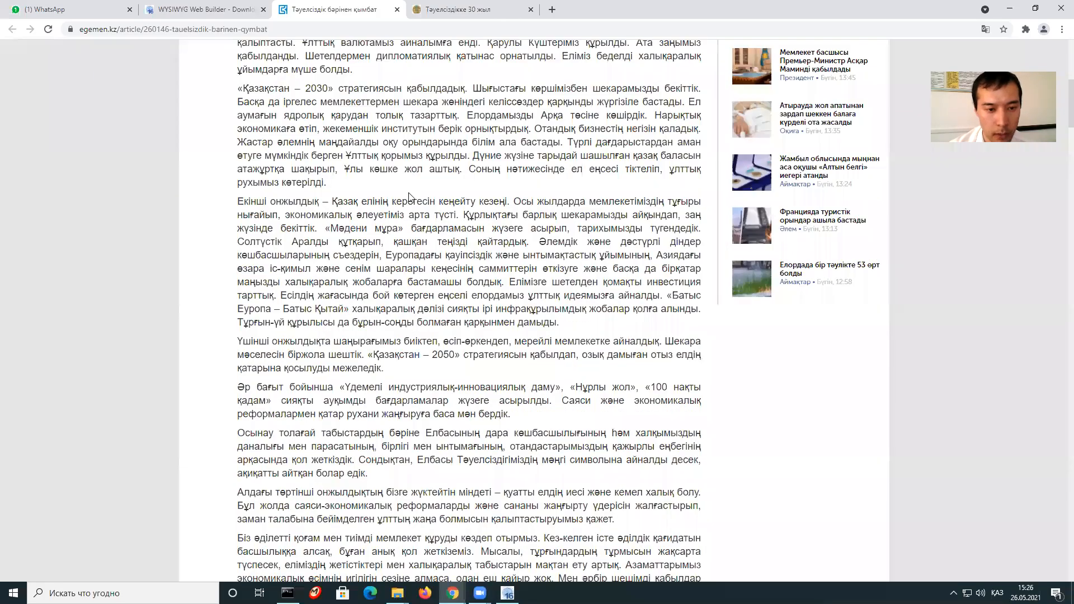
pyautogui.scroll(-10, 419, 187)
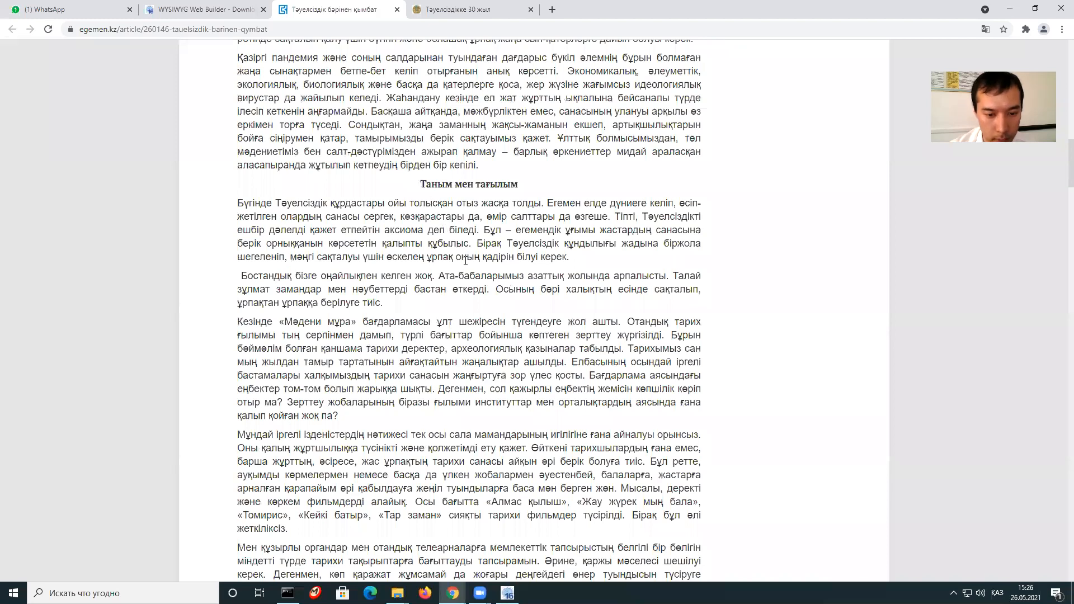
pyautogui.moveTo(420, 184); pyautogui.dragTo(566, 363)
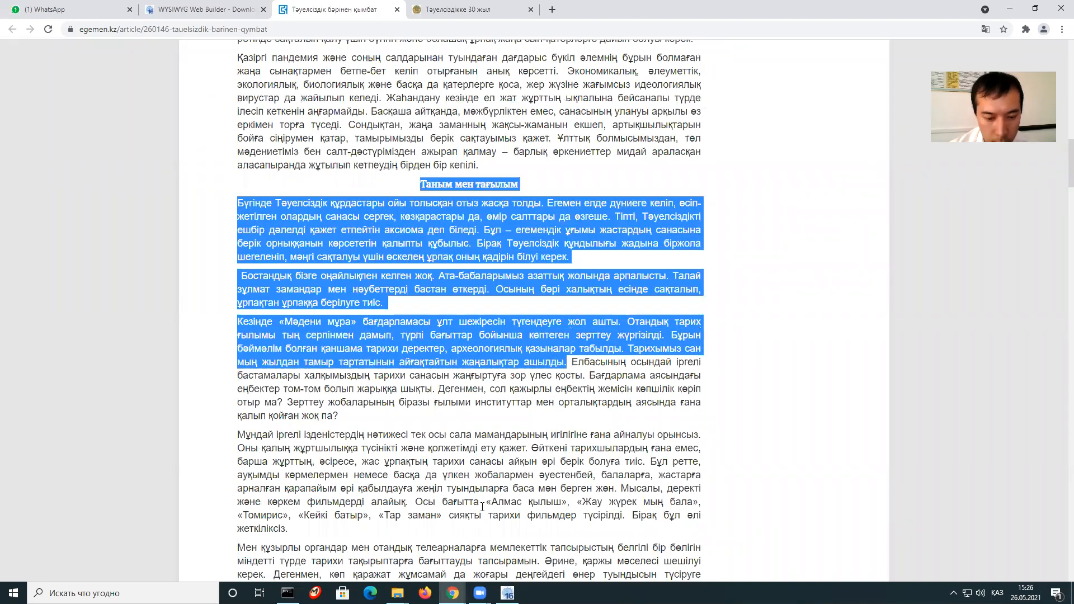
pyautogui.rightClick(432, 243)
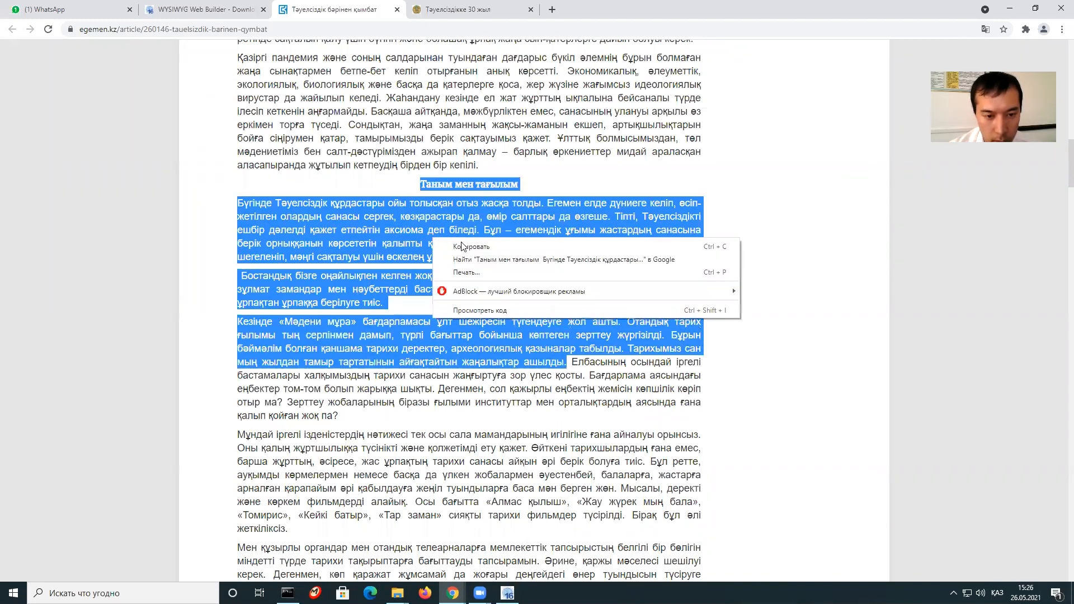
pyautogui.click(534, 452)
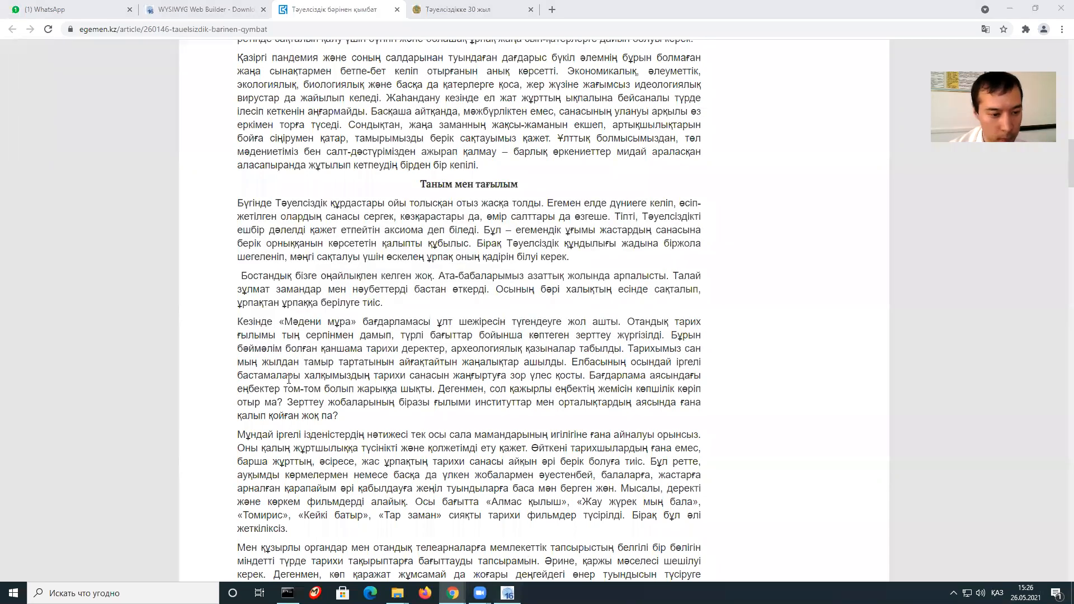
pyautogui.hotkey('alt', 'Tab')
pyautogui.rightClick(224, 343)
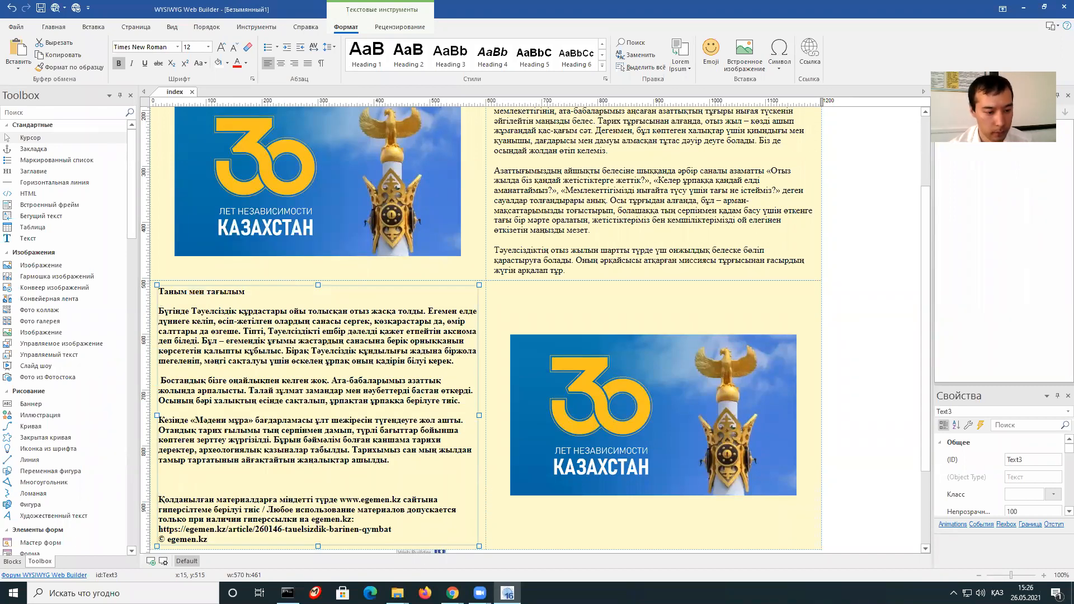
# Delete the trailing source credit paragraph and leftover blank lines from the text block.
pyautogui.moveTo(210, 541); pyautogui.dragTo(213, 474)
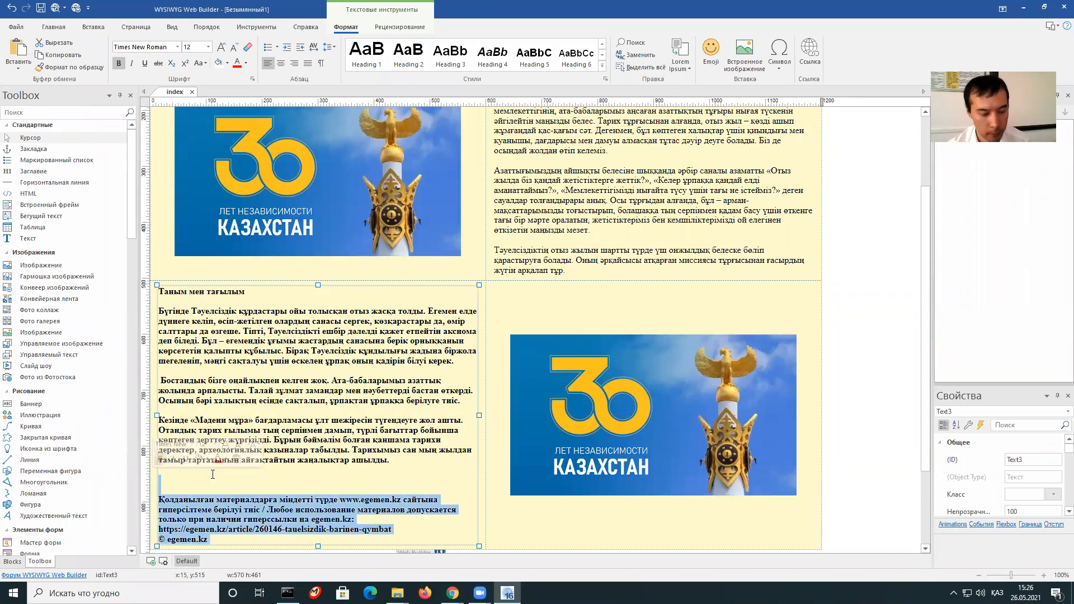
pyautogui.press('Delete')
pyautogui.press('BackSpace')
pyautogui.press('BackSpace')
# Turn off bold on the pasted 'Таным мен тағылым' body paragraphs.
pyautogui.moveTo(389, 460); pyautogui.dragTo(158, 309)
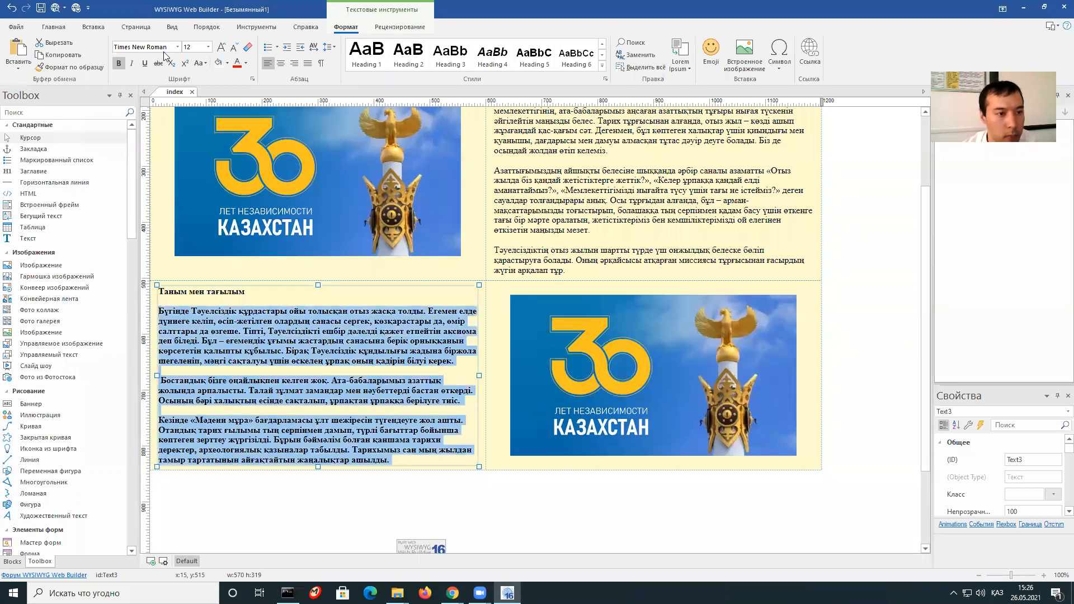
pyautogui.click(118, 65)
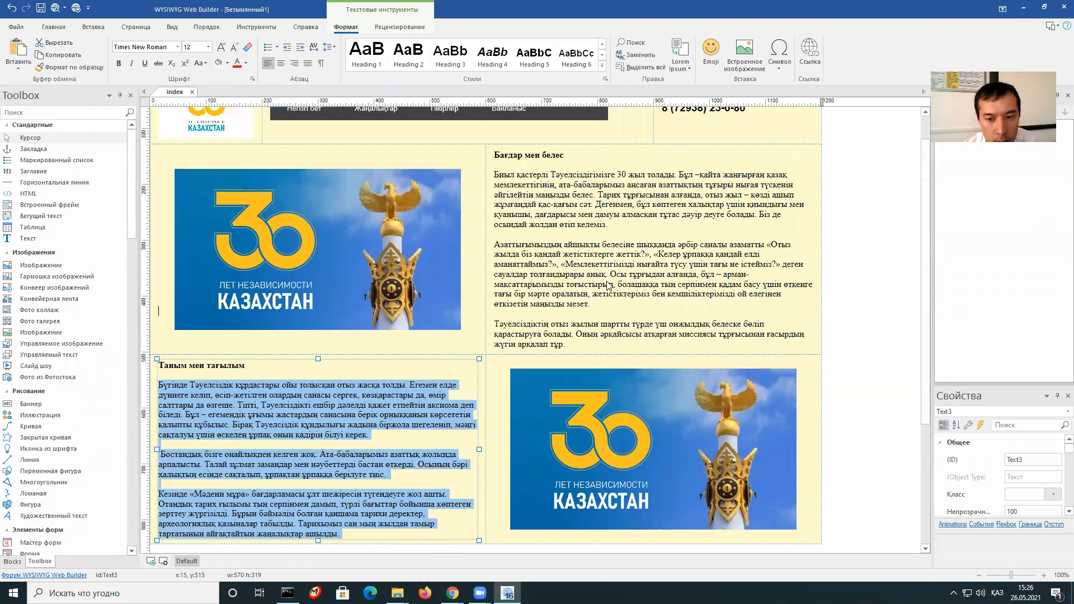
pyautogui.scroll(2, 494, 281)
# Delete the '30' picture from the lower-right cell.
pyautogui.click(581, 386)
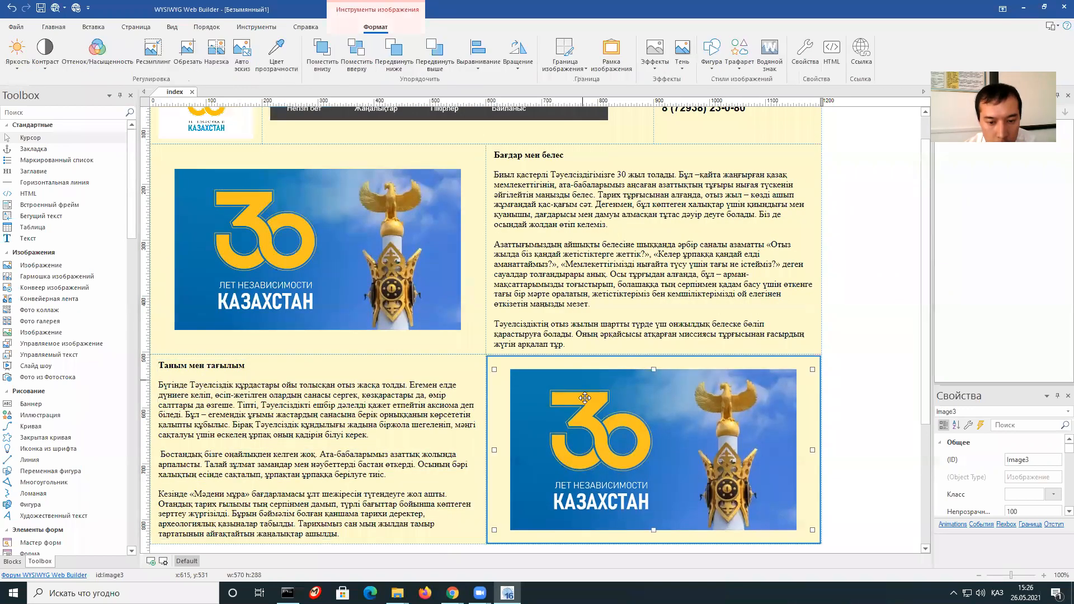
pyautogui.scroll(-1, 580, 391)
pyautogui.press('Delete')
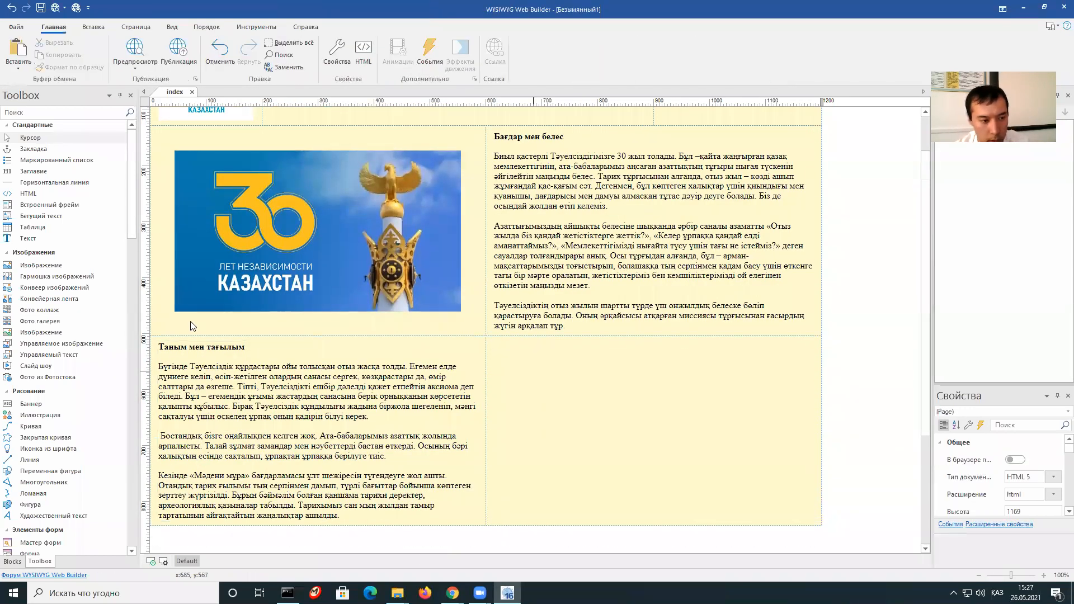
# Insert Символ.jpg into the empty lower-right cell and preview the page with F5.
pyautogui.moveTo(48, 266); pyautogui.dragTo(594, 412)
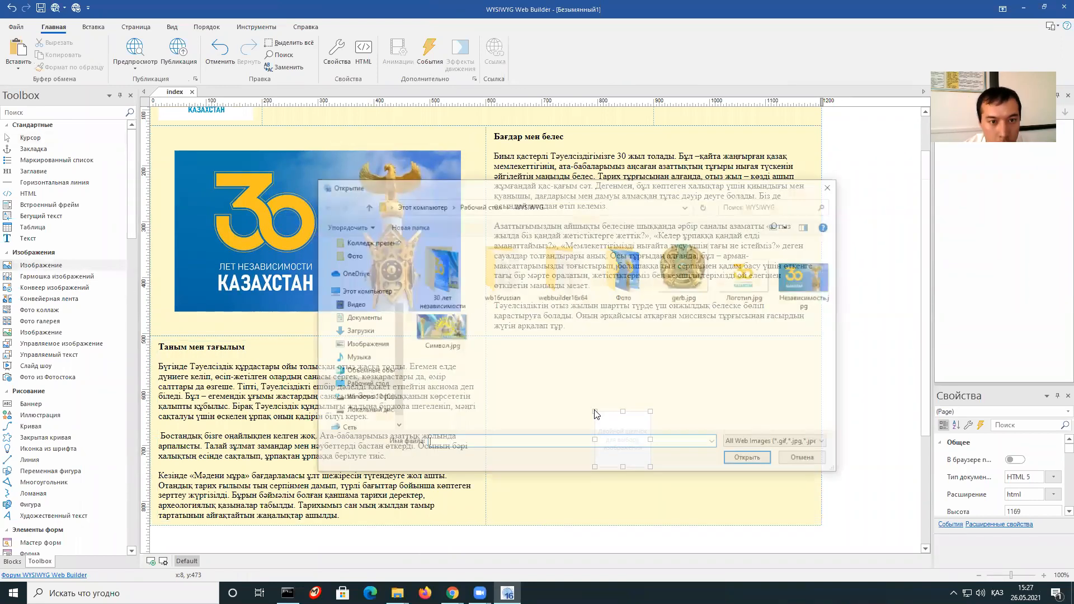
pyautogui.click(448, 334)
pyautogui.click(749, 460)
pyautogui.scroll(2, 716, 392)
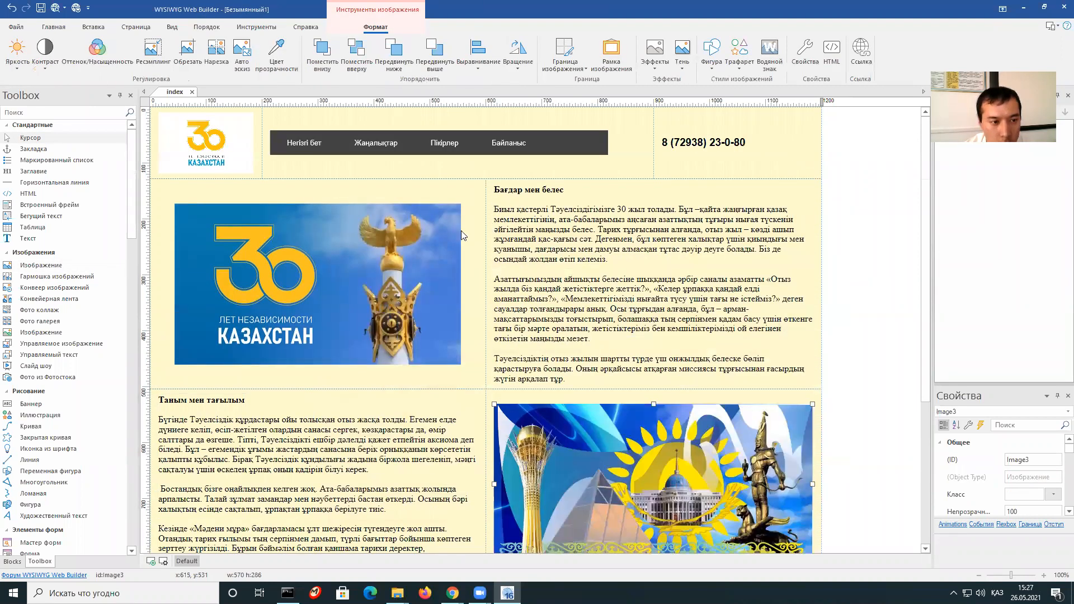
pyautogui.click(861, 360)
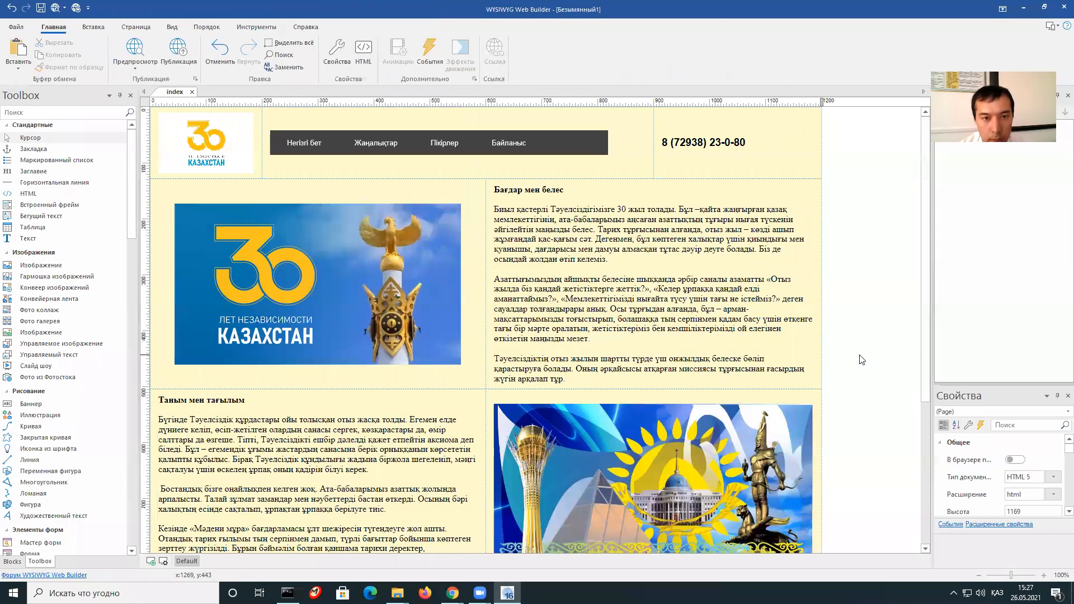
pyautogui.press('F5')
# Dismiss the translation offer, check the header phone number and rows, then go back to the editor.
pyautogui.click(1000, 51)
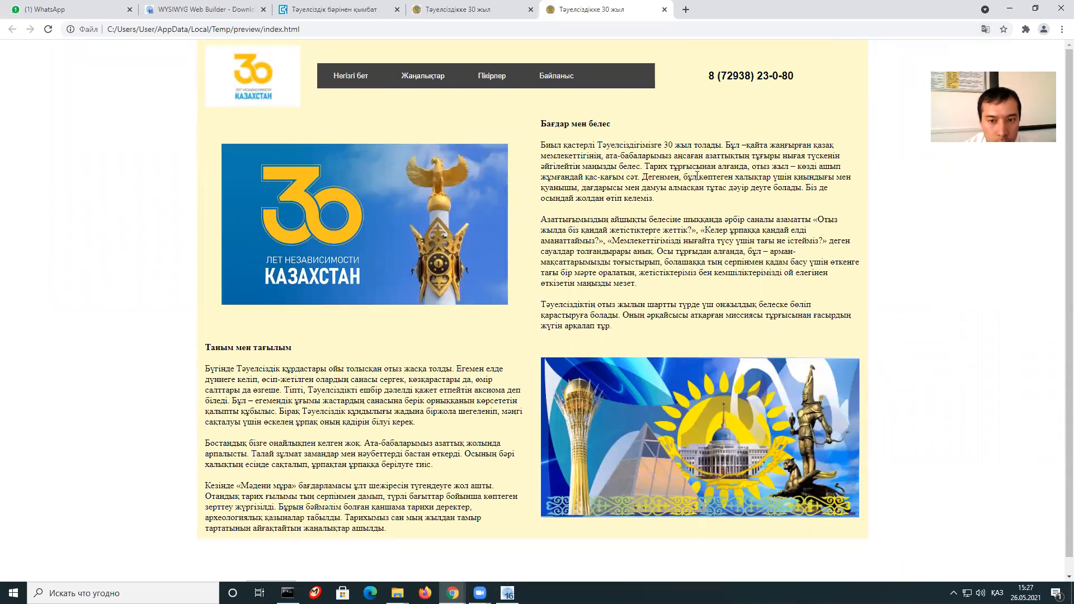
pyautogui.moveTo(706, 75); pyautogui.dragTo(792, 76)
pyautogui.click(652, 216)
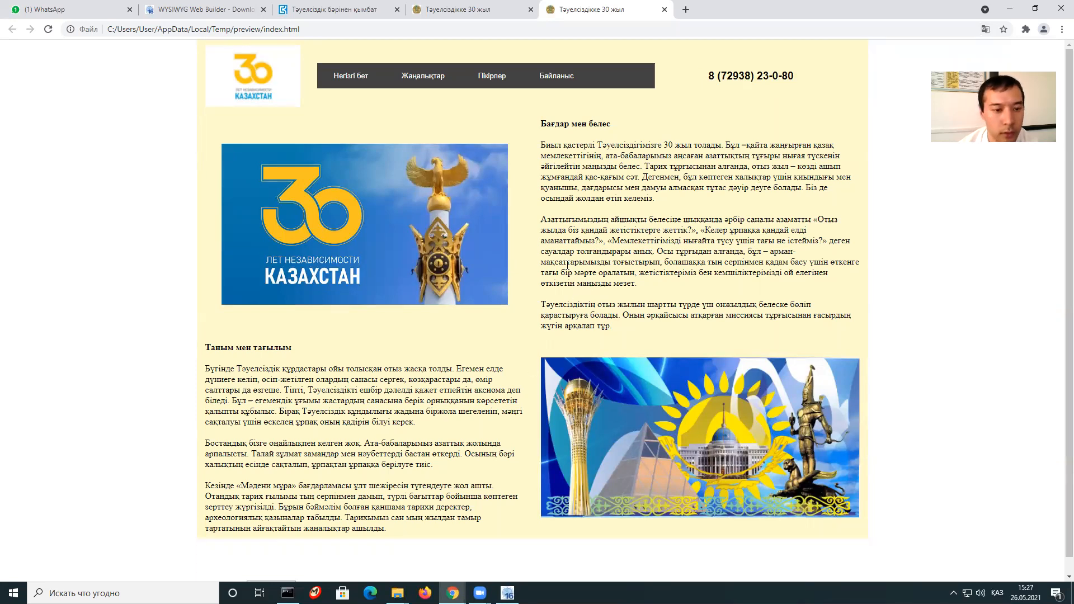
pyautogui.scroll(-1, 607, 381)
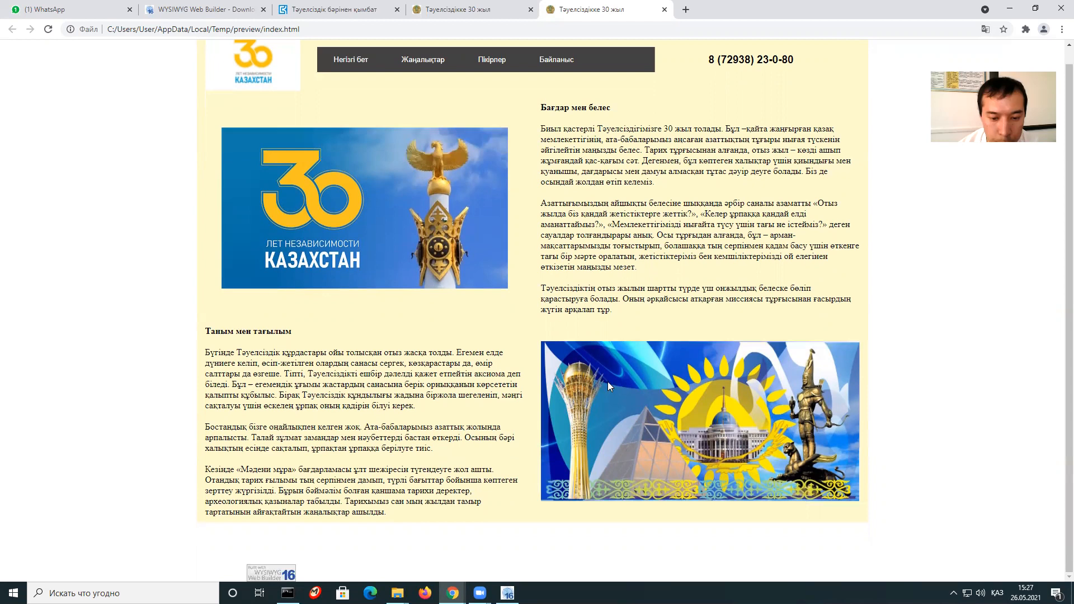
pyautogui.scroll(1, 521, 541)
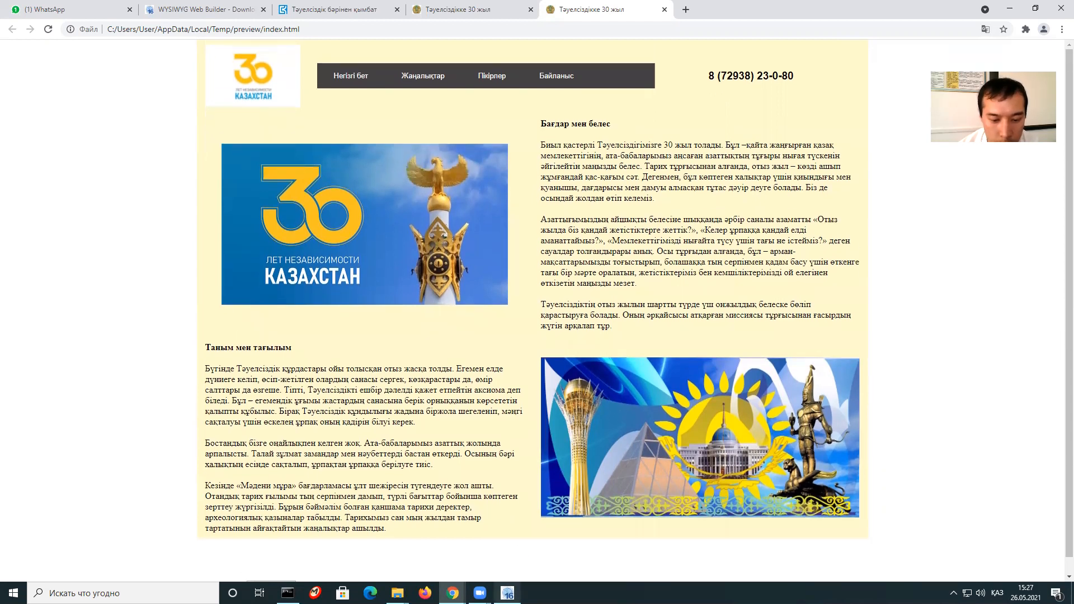
pyautogui.click(508, 593)
# Copy the lower row's text block and paste it below the rows.
pyautogui.scroll(-3, 412, 345)
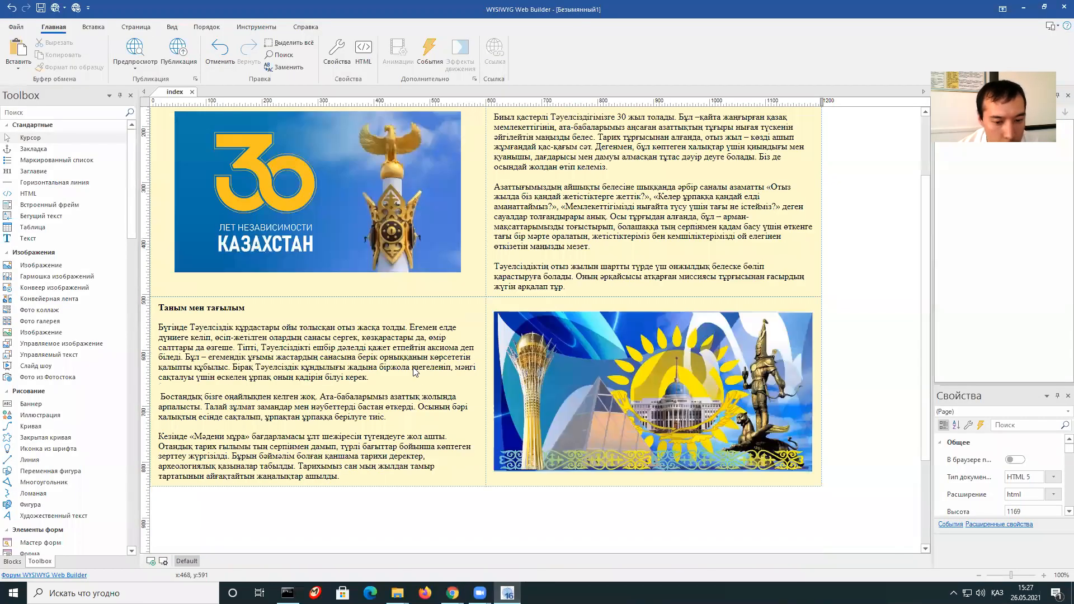
pyautogui.scroll(-1, 456, 456)
pyautogui.click(467, 439)
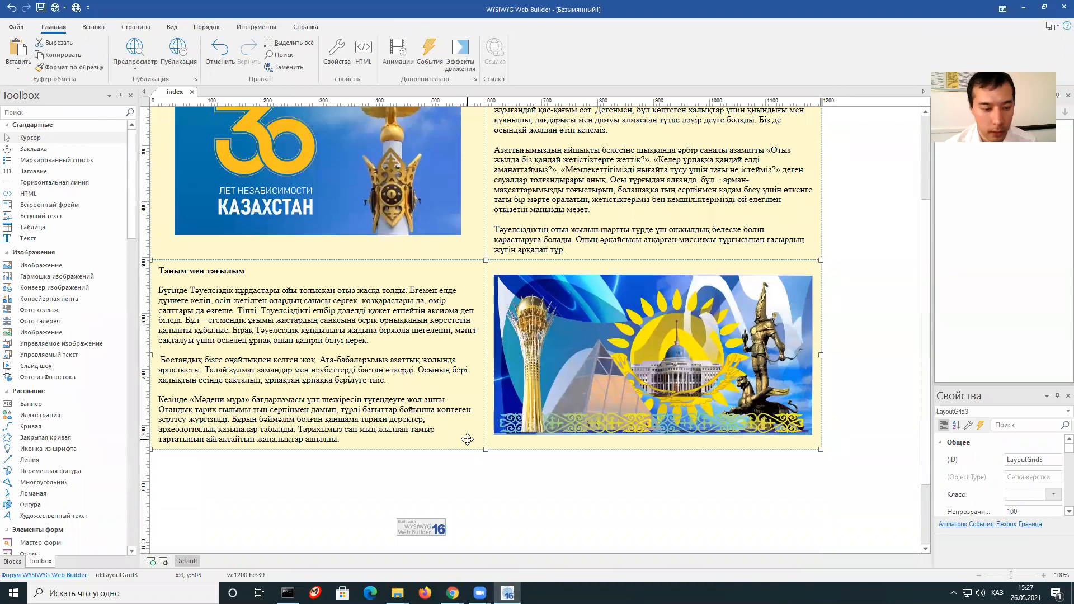
pyautogui.rightClick(467, 440)
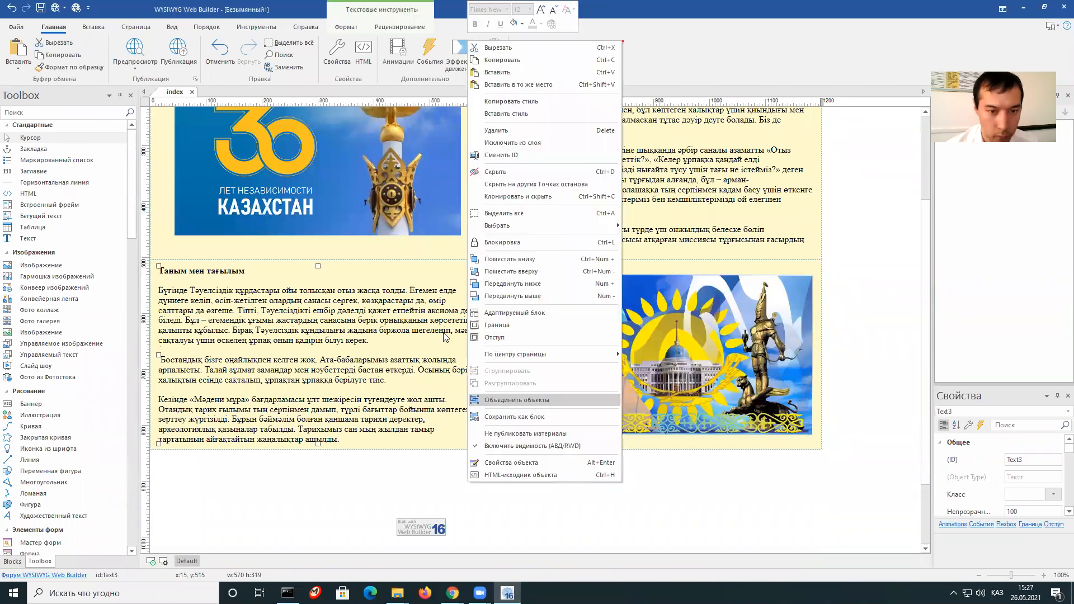
pyautogui.click(313, 495)
pyautogui.rightClick(313, 495)
pyautogui.click(386, 297)
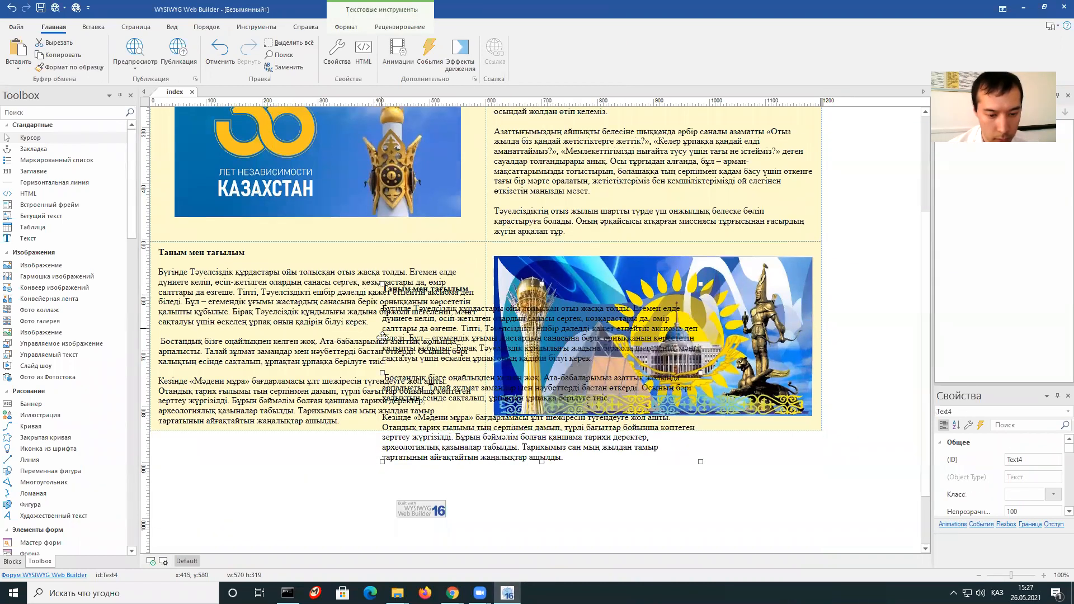
# Copy the whole LayoutGrid3 text-and-image row and paste the copy beneath it.
pyautogui.scroll(-2, 430, 400)
pyautogui.click(513, 356)
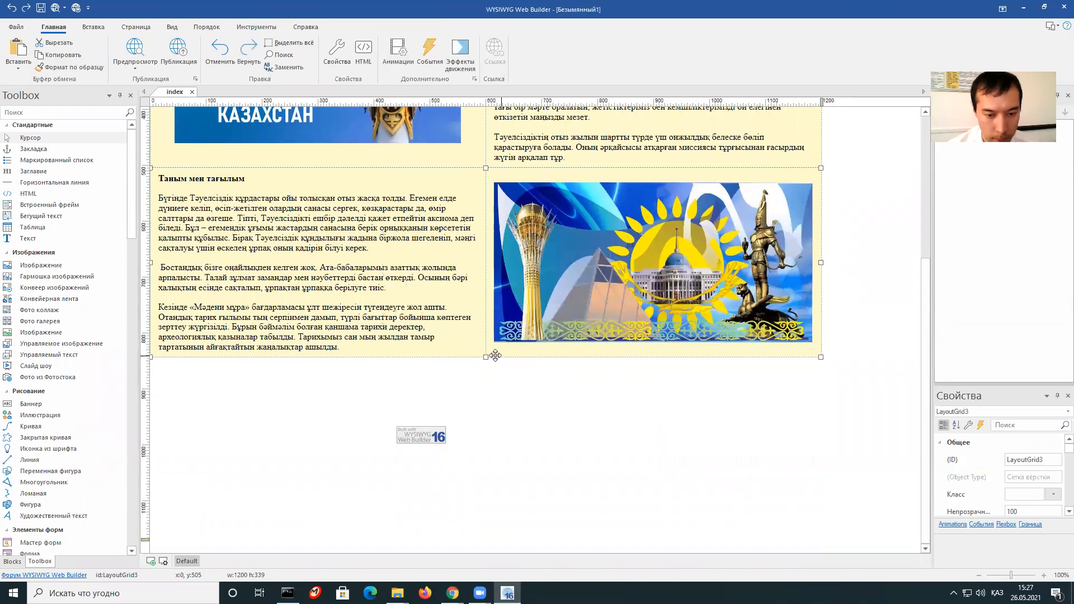
pyautogui.rightClick(480, 355)
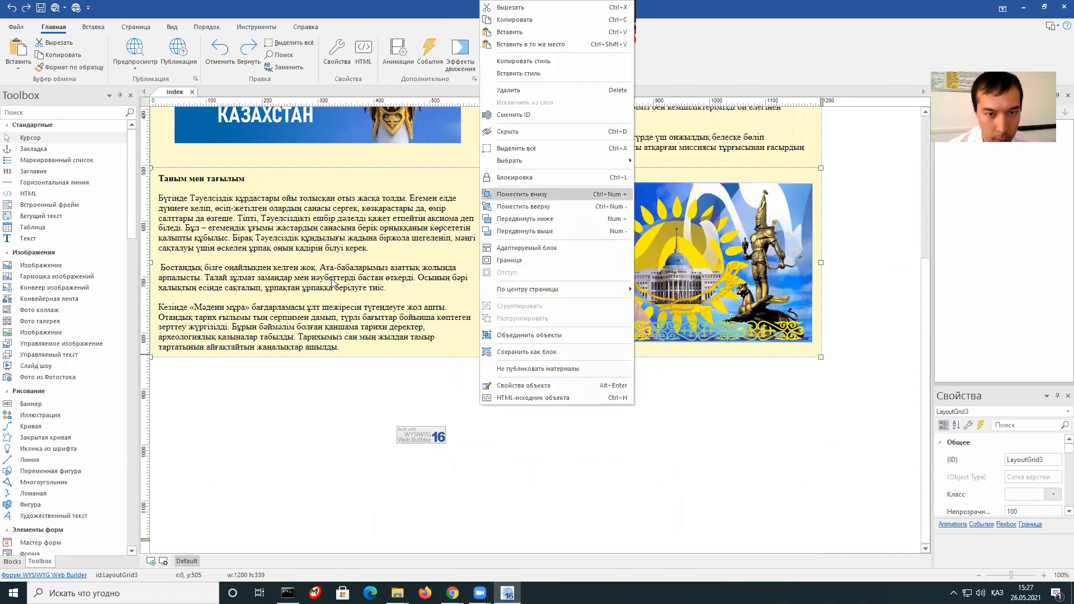
pyautogui.rightClick(163, 356)
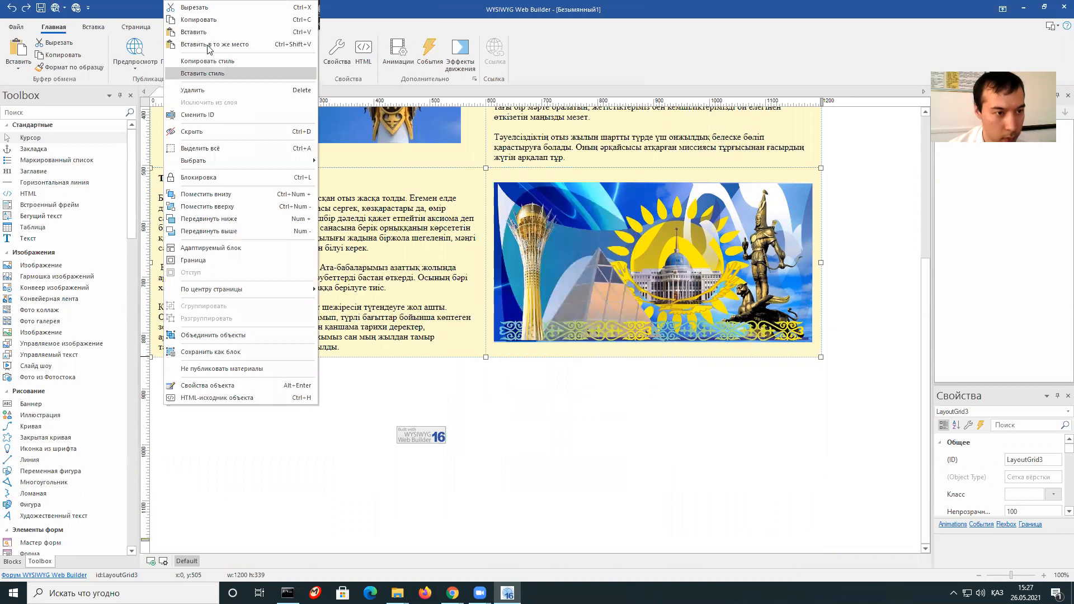
pyautogui.click(201, 19)
pyautogui.rightClick(269, 386)
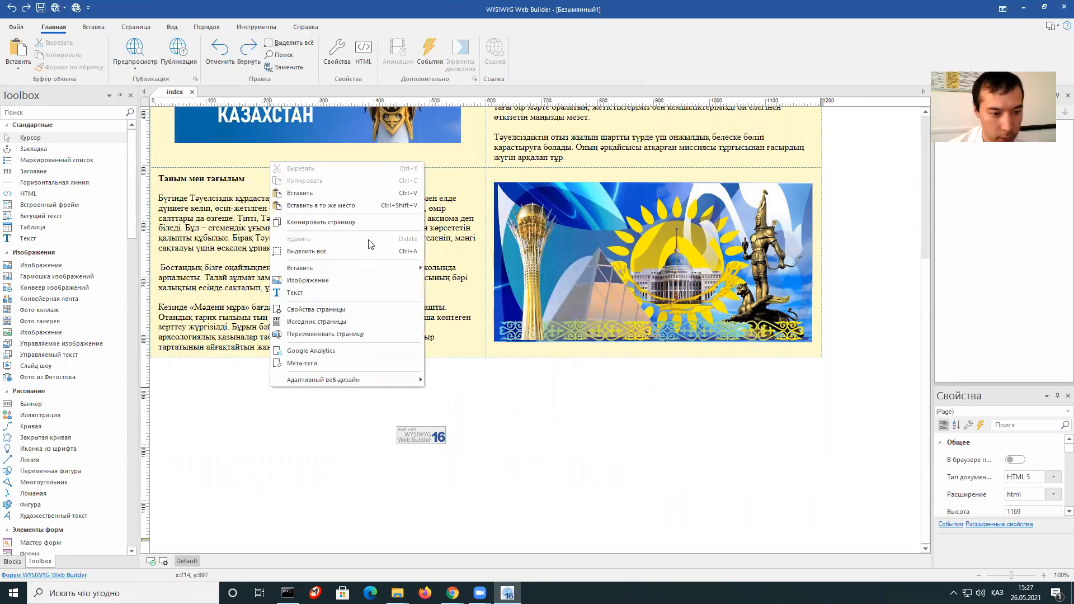
pyautogui.click(342, 192)
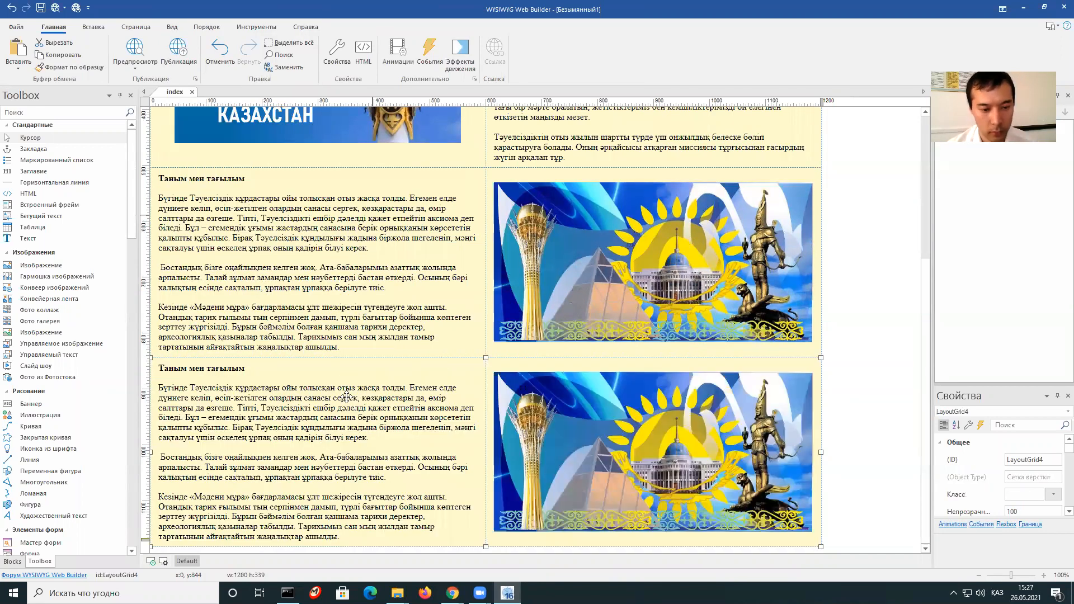
# Delete the text block and picture from the copied row, leaving LayoutGrid4 empty.
pyautogui.click(347, 369)
pyautogui.press('Delete')
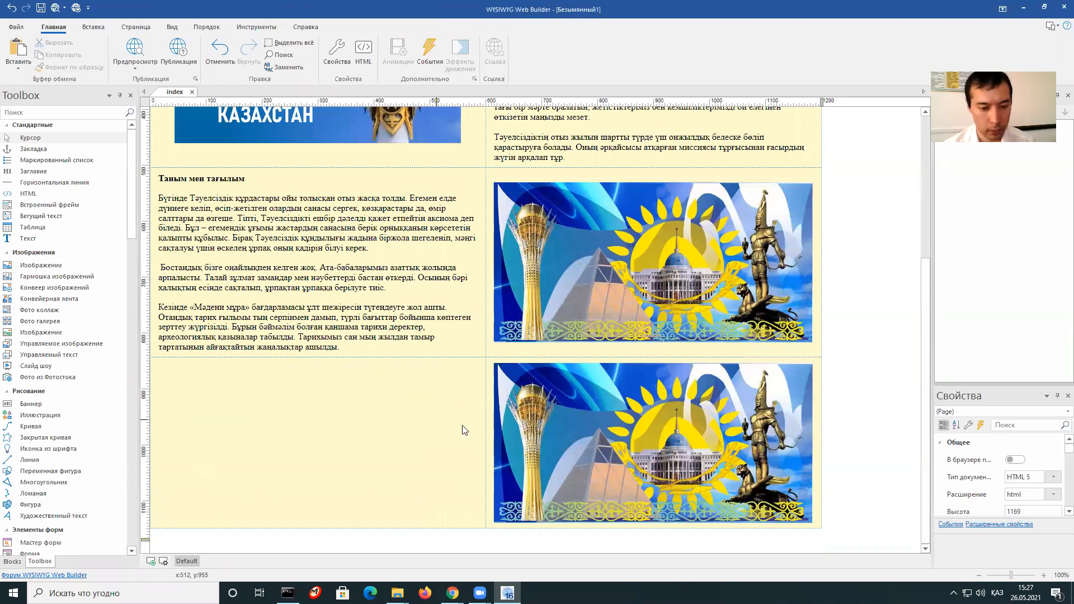
pyautogui.click(591, 432)
pyautogui.press('Delete')
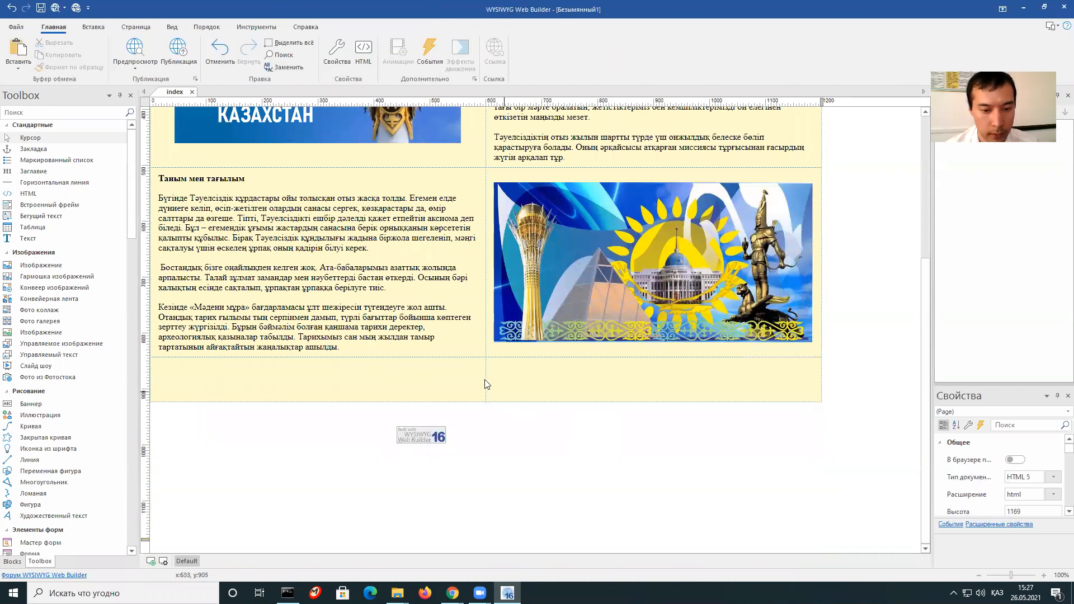
pyautogui.click(477, 379)
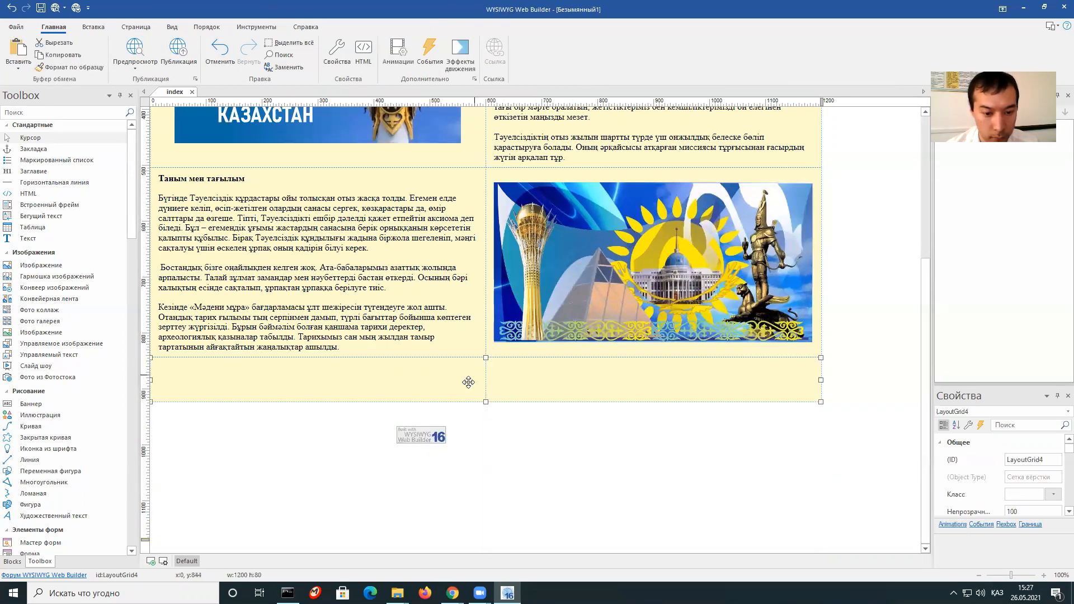
# Reduce LayoutGrid4 to a single 12x column with middle vertical alignment.
pyautogui.rightClick(436, 382)
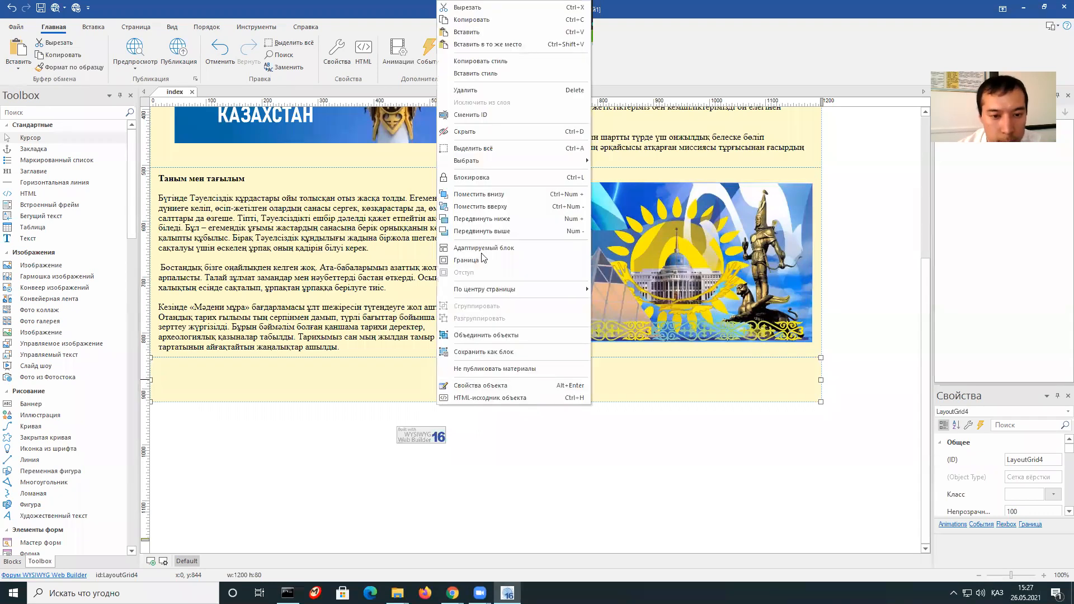
pyautogui.click(507, 379)
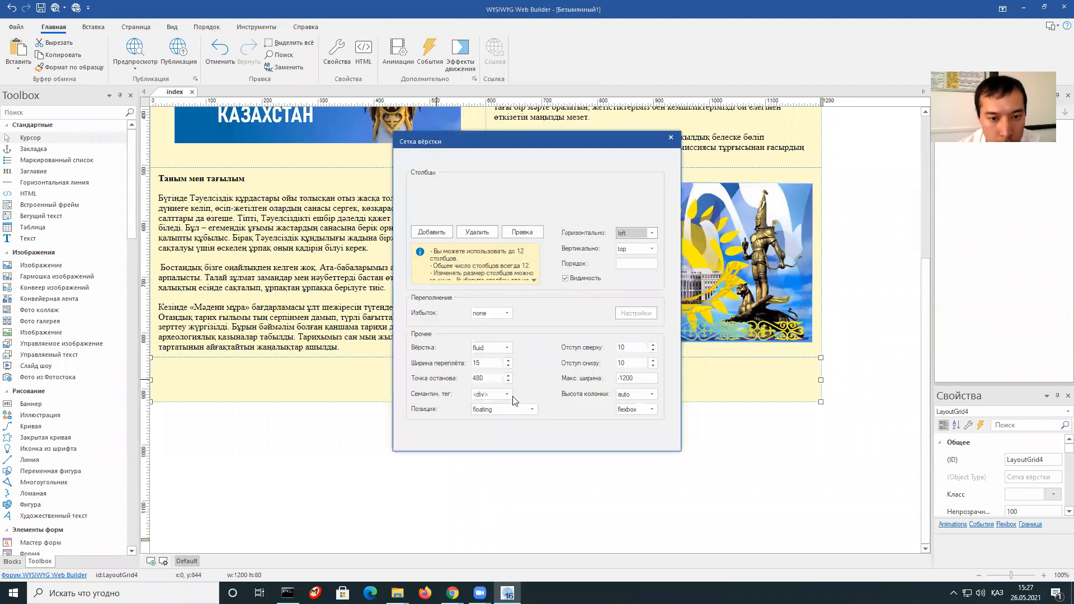
pyautogui.click(476, 231)
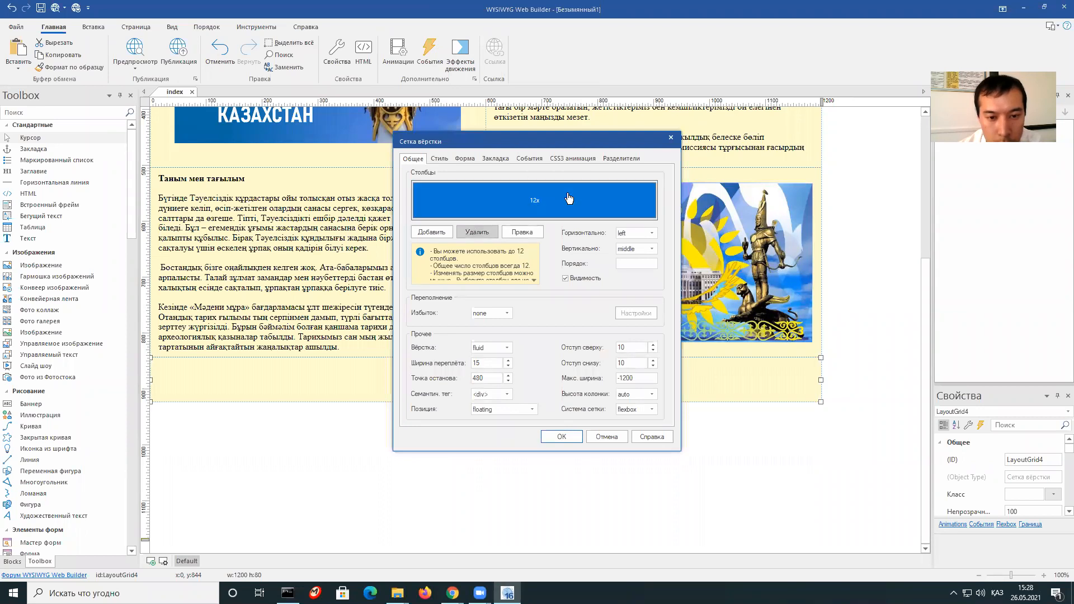
pyautogui.click(562, 437)
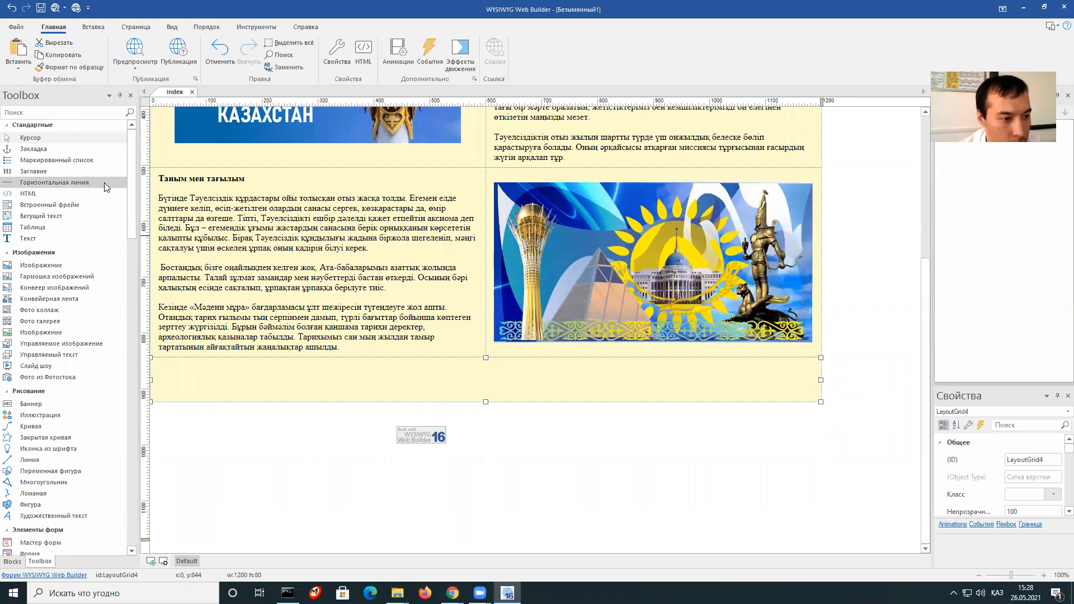
# Drop SlideShow1 into the bottom row using Слайд1.jpg, Слайд2.jpg and Слайд3.jpg from the Фото folder.
pyautogui.moveTo(132, 188)
pyautogui.mouseDown()
pyautogui.moveTo(129, 311)
pyautogui.moveTo(135, 191)
pyautogui.mouseUp()
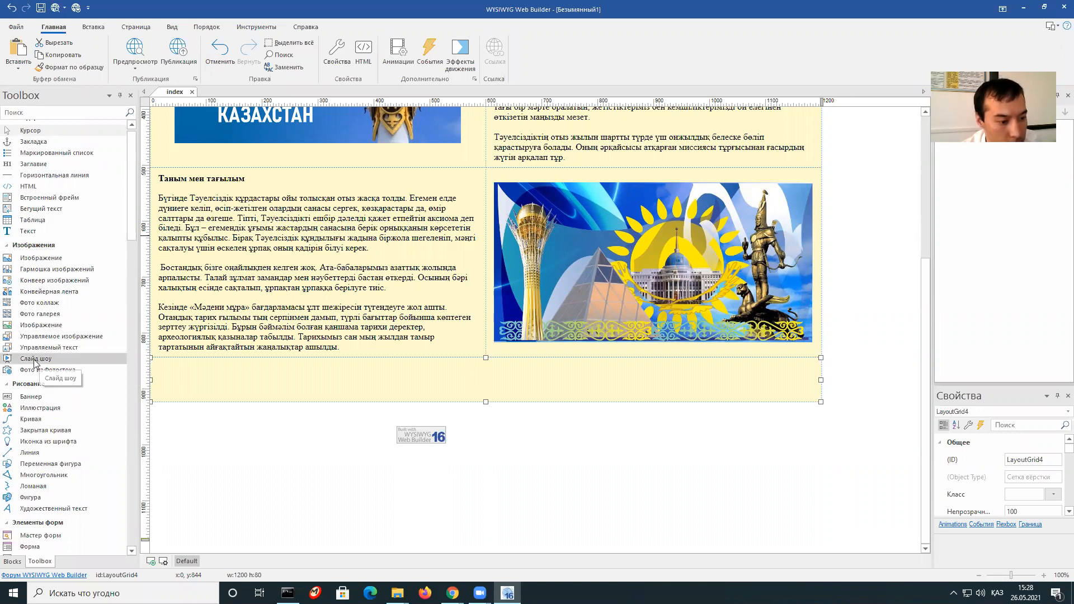
pyautogui.moveTo(24, 362); pyautogui.dragTo(485, 388)
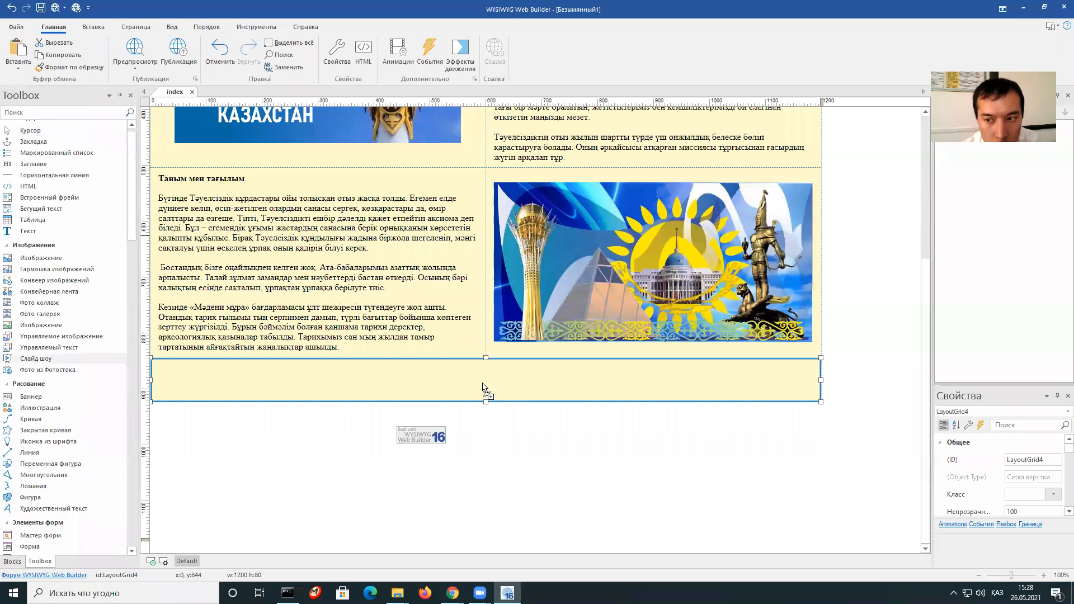
pyautogui.moveTo(482, 385); pyautogui.dragTo(482, 386)
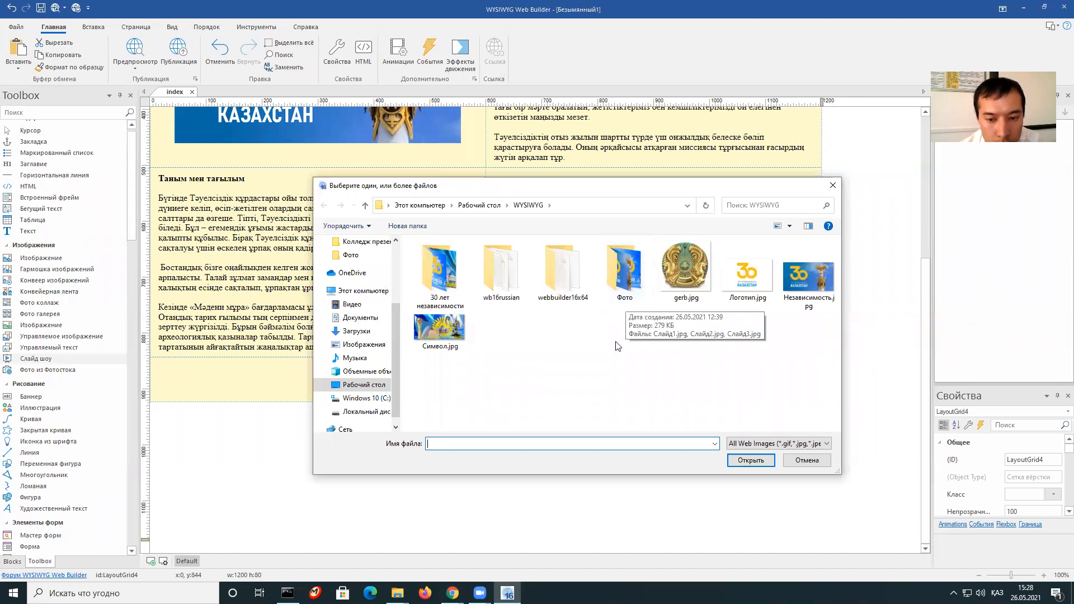
pyautogui.doubleClick(627, 284)
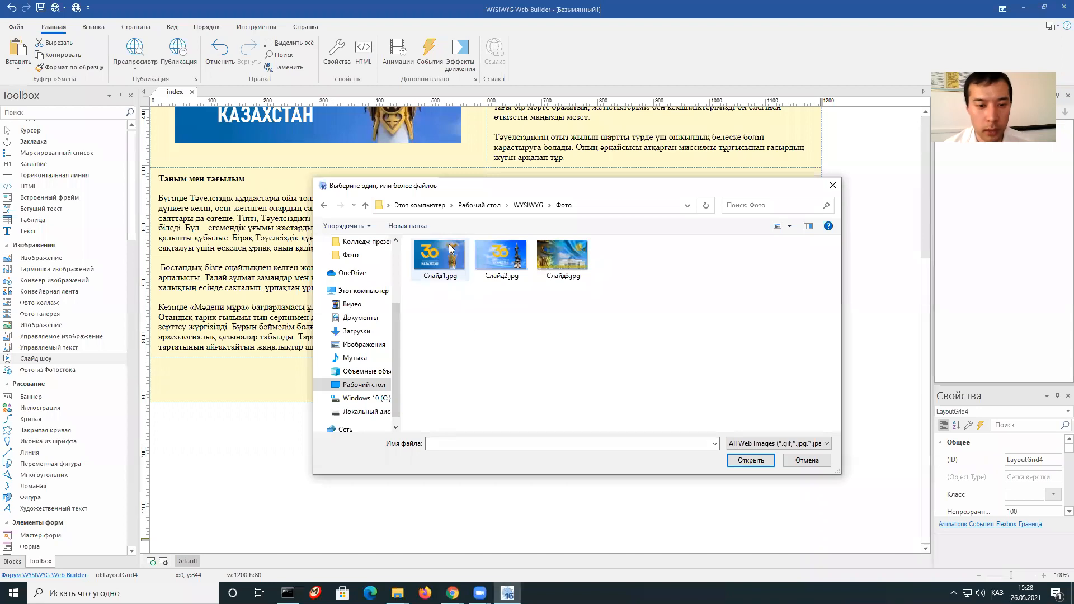
pyautogui.moveTo(672, 302); pyautogui.dragTo(417, 241)
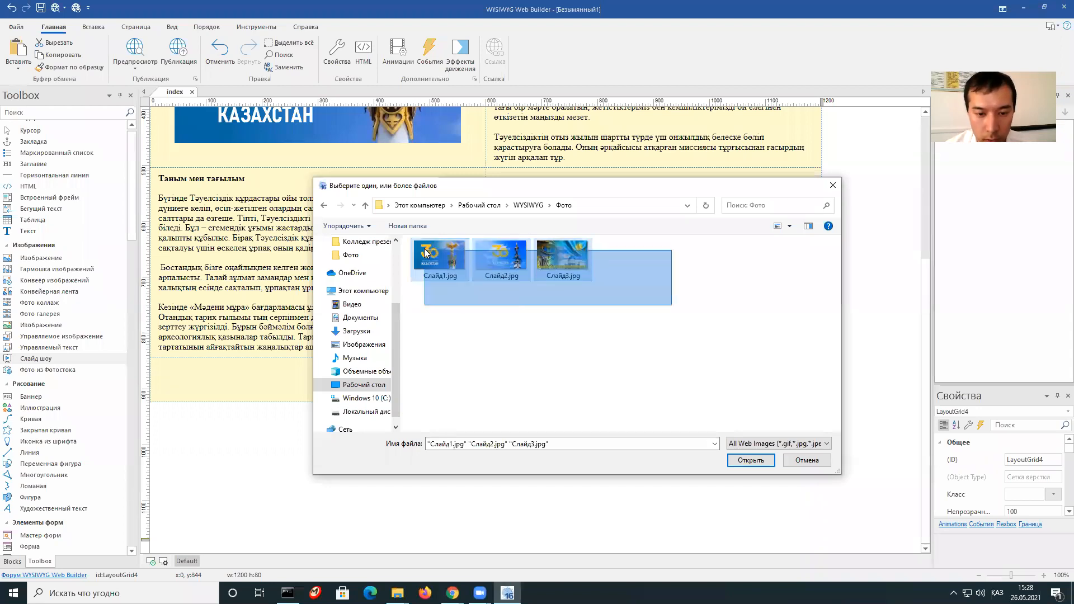
pyautogui.click(750, 460)
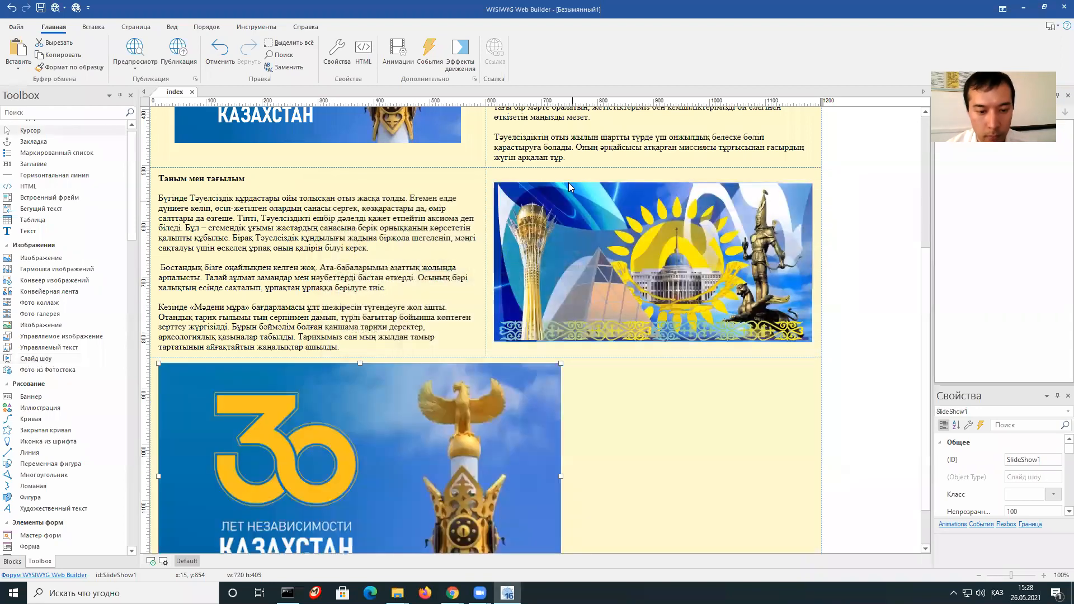
pyautogui.scroll(-1, 569, 182)
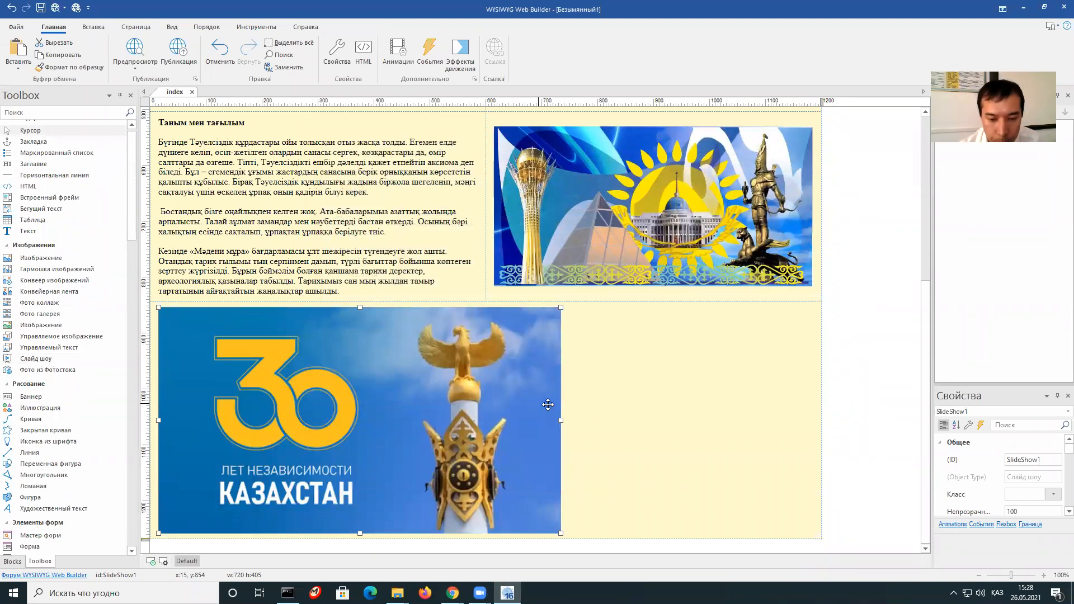
# Tick 'Разрешить навигационные кнопки' on SlideShow1's Стиль tab to show previous/next arrows.
pyautogui.rightClick(524, 344)
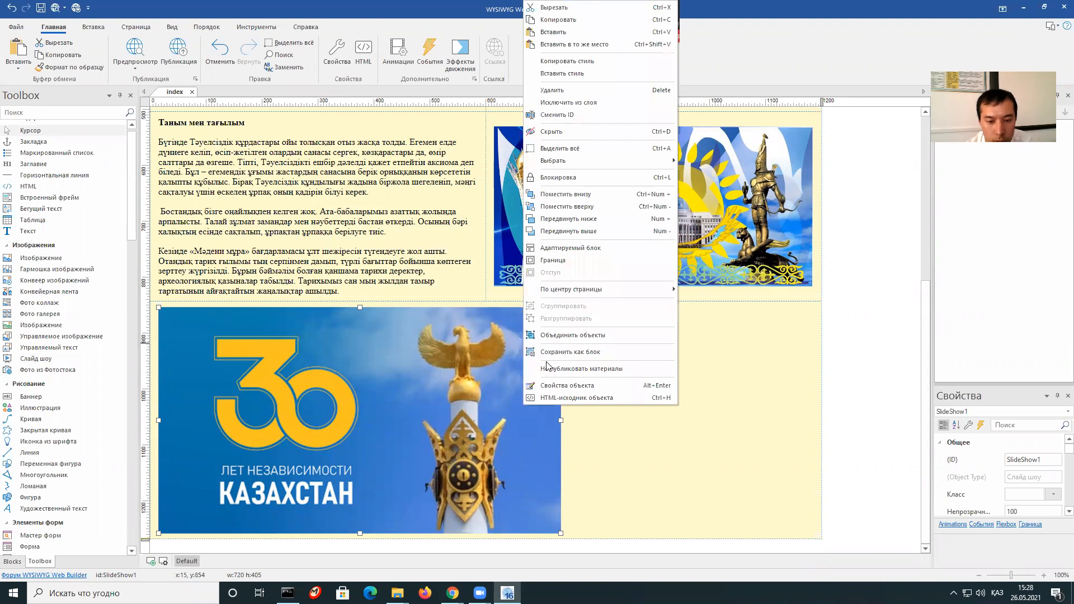
pyautogui.click(563, 386)
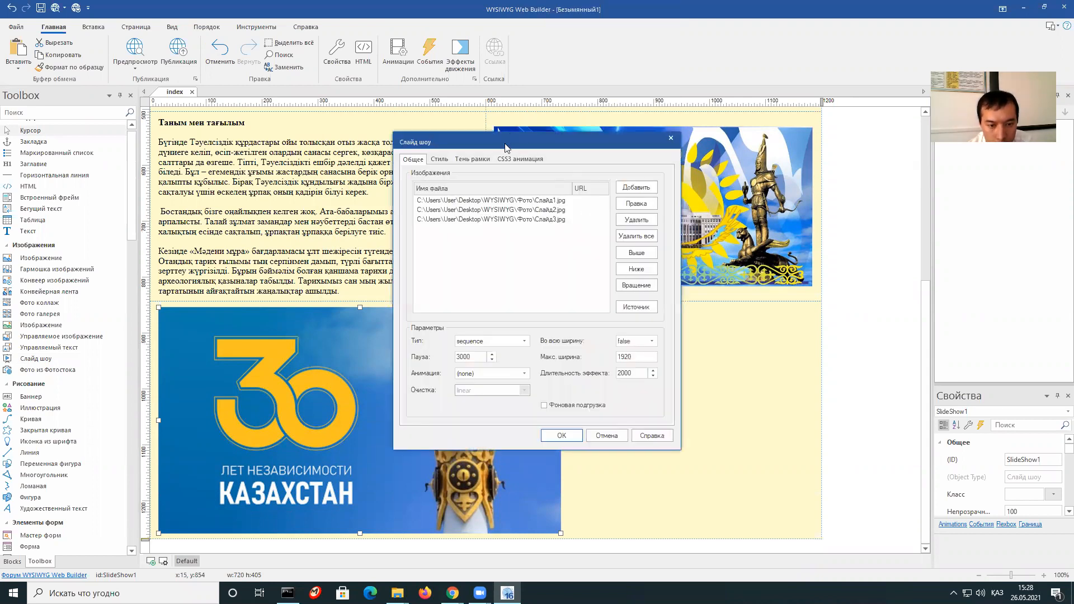
pyautogui.moveTo(555, 152); pyautogui.dragTo(745, 204)
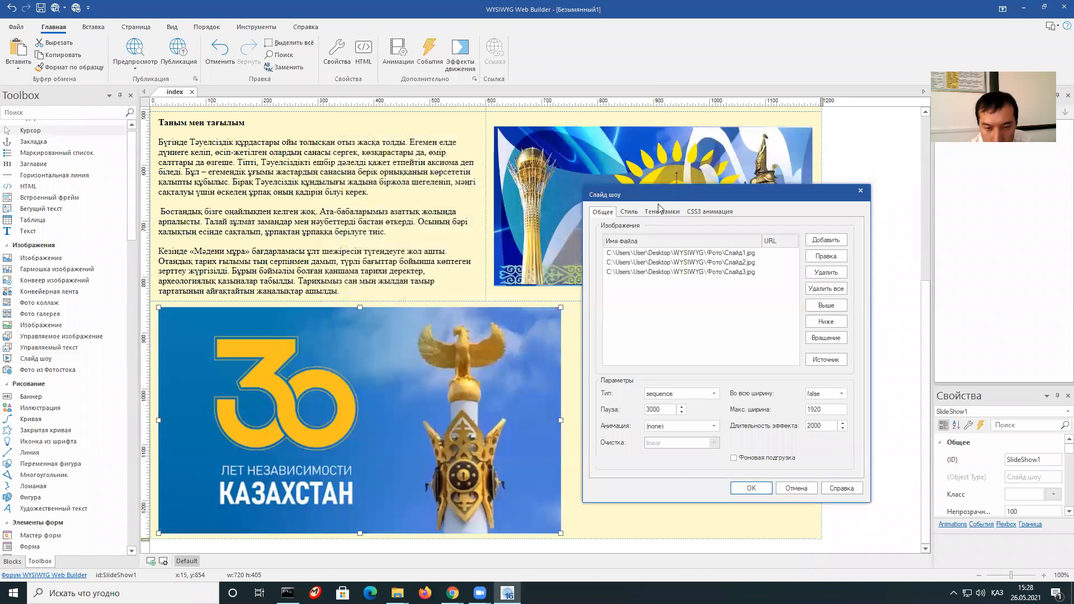
pyautogui.click(630, 213)
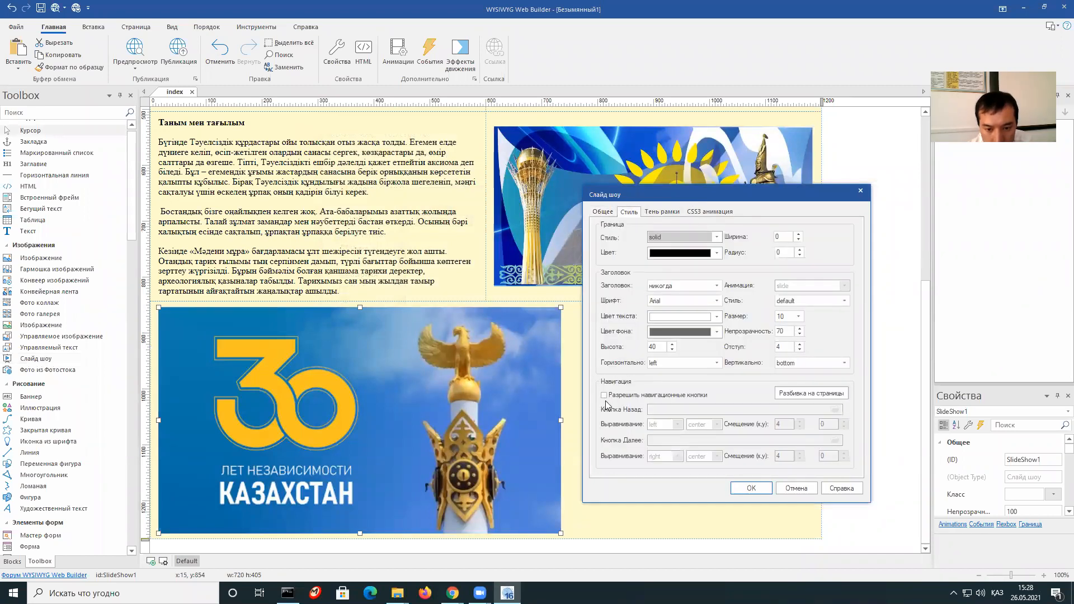
pyautogui.click(643, 398)
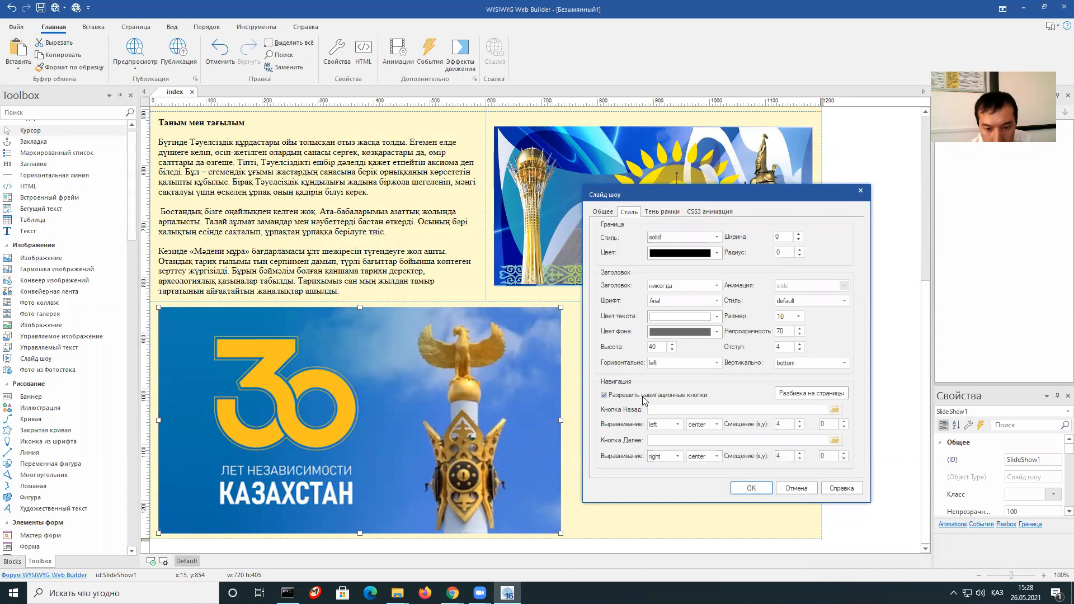
pyautogui.click(750, 488)
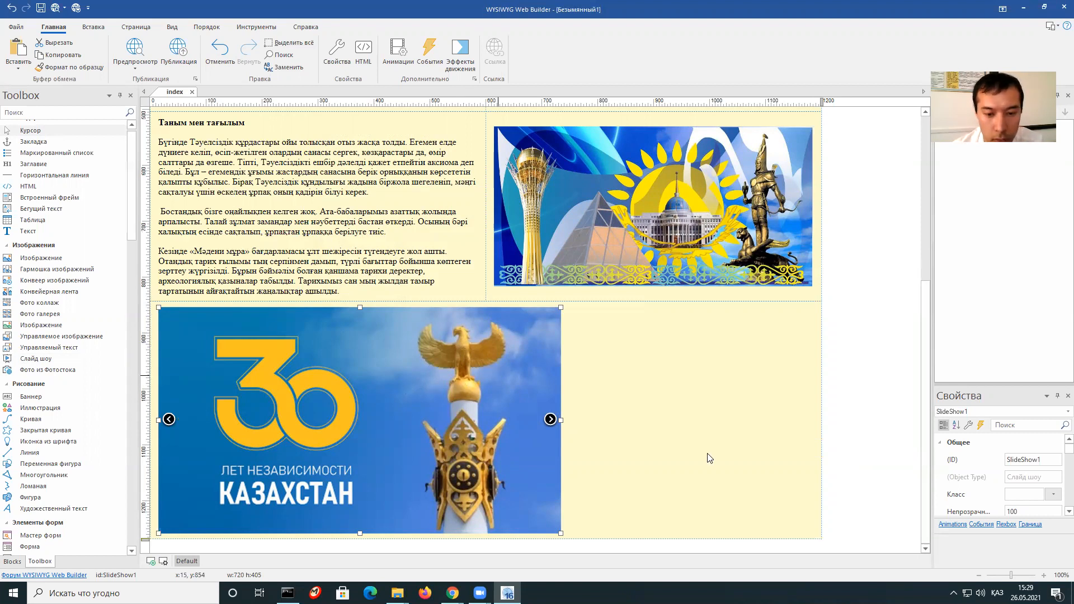
# Set the slideshow's layout row horizontal alignment (Горизонтально) to center.
pyautogui.click(692, 396)
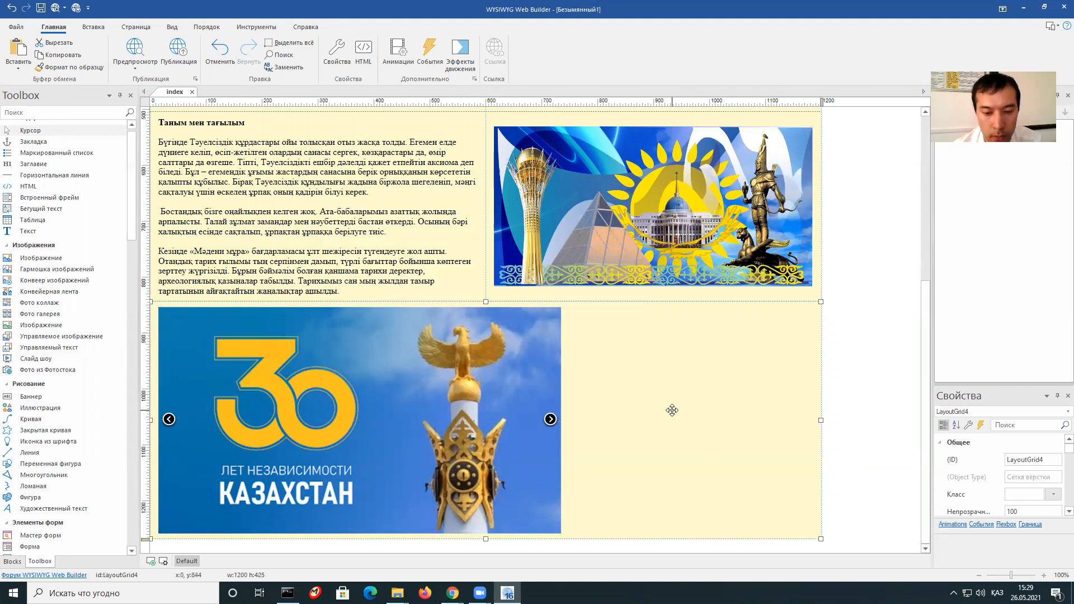
pyautogui.rightClick(666, 390)
pyautogui.click(692, 390)
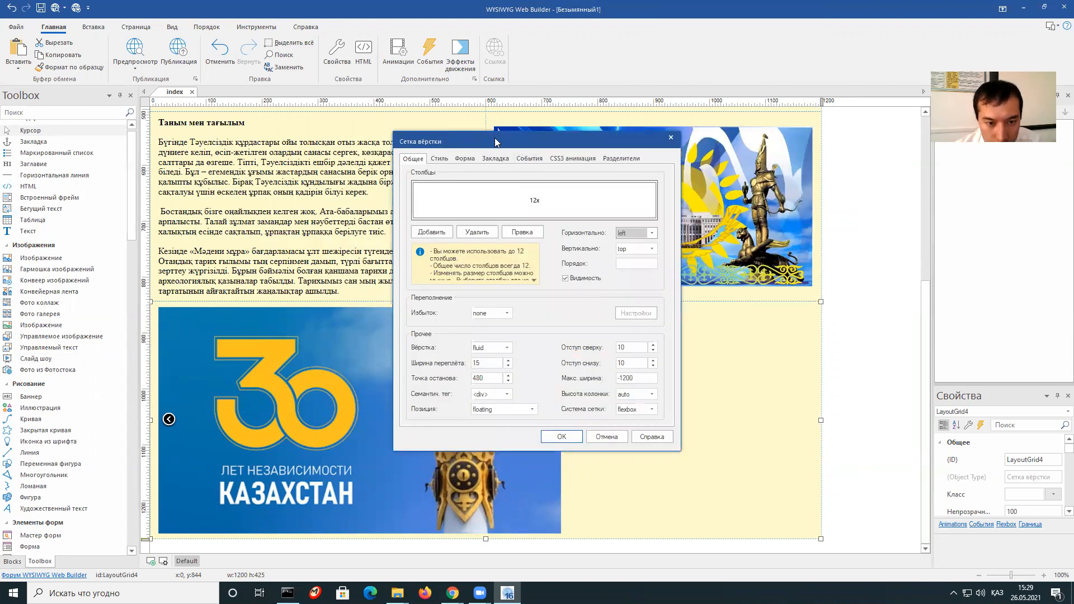
pyautogui.moveTo(495, 141); pyautogui.dragTo(566, 196)
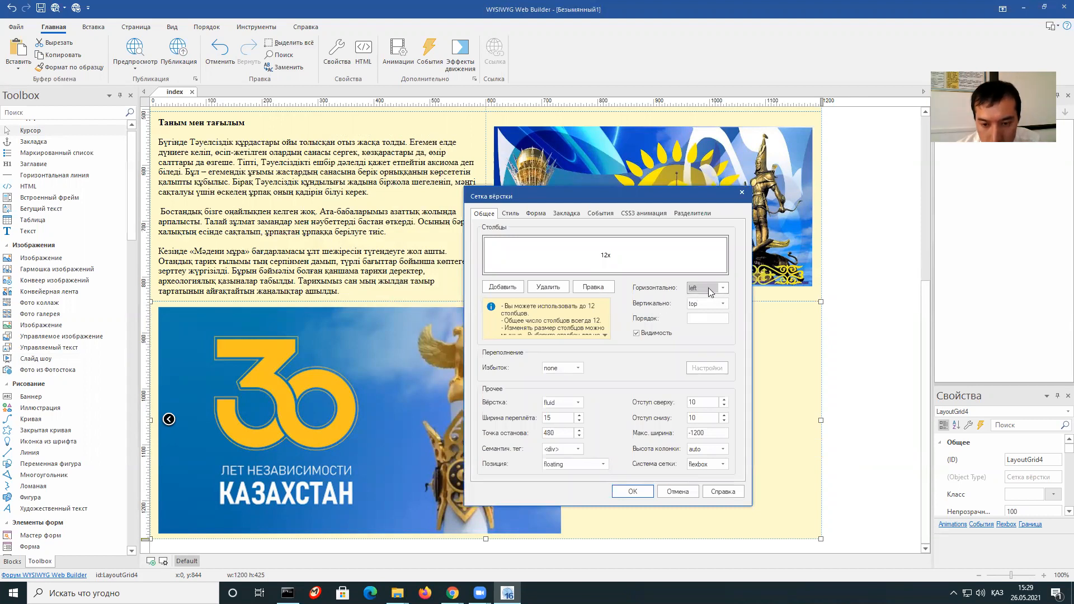
pyautogui.click(724, 288)
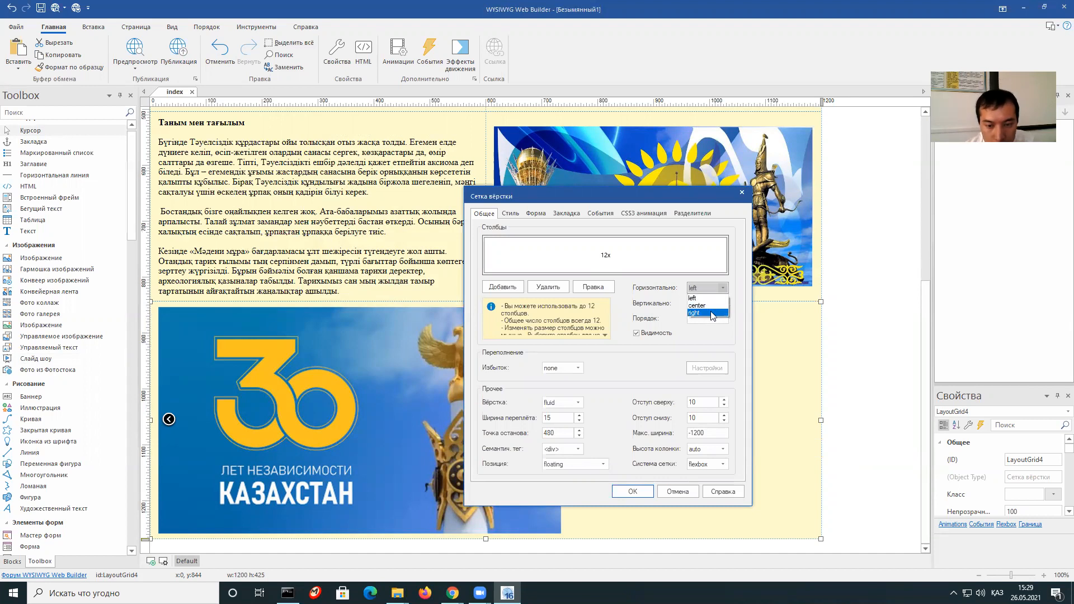
pyautogui.click(712, 306)
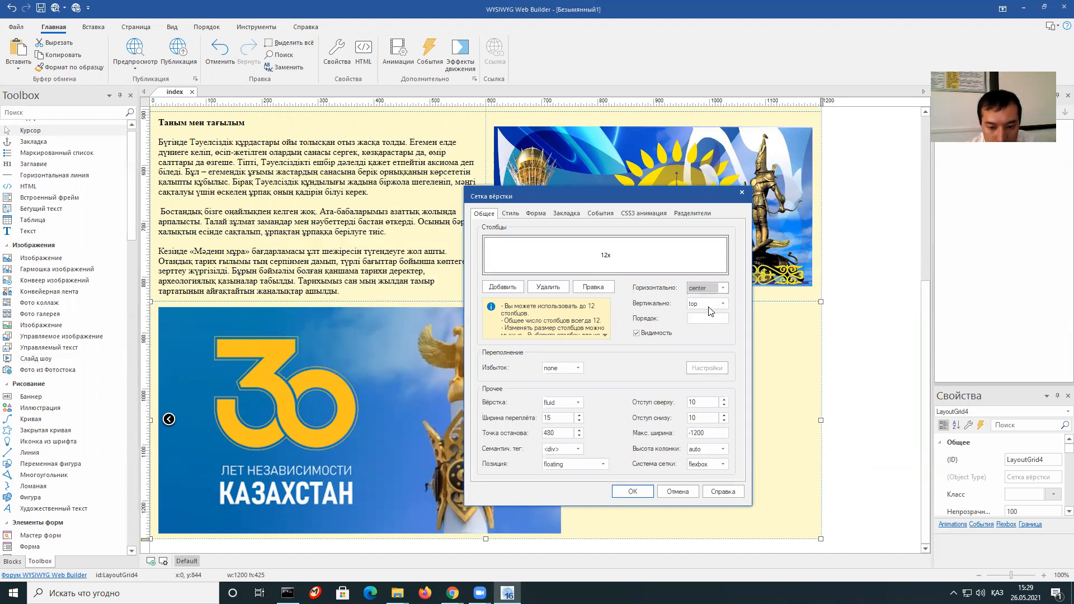
pyautogui.click(632, 492)
pyautogui.scroll(1, 665, 406)
pyautogui.scroll(-1, 665, 410)
pyautogui.click(848, 342)
pyautogui.scroll(6, 848, 342)
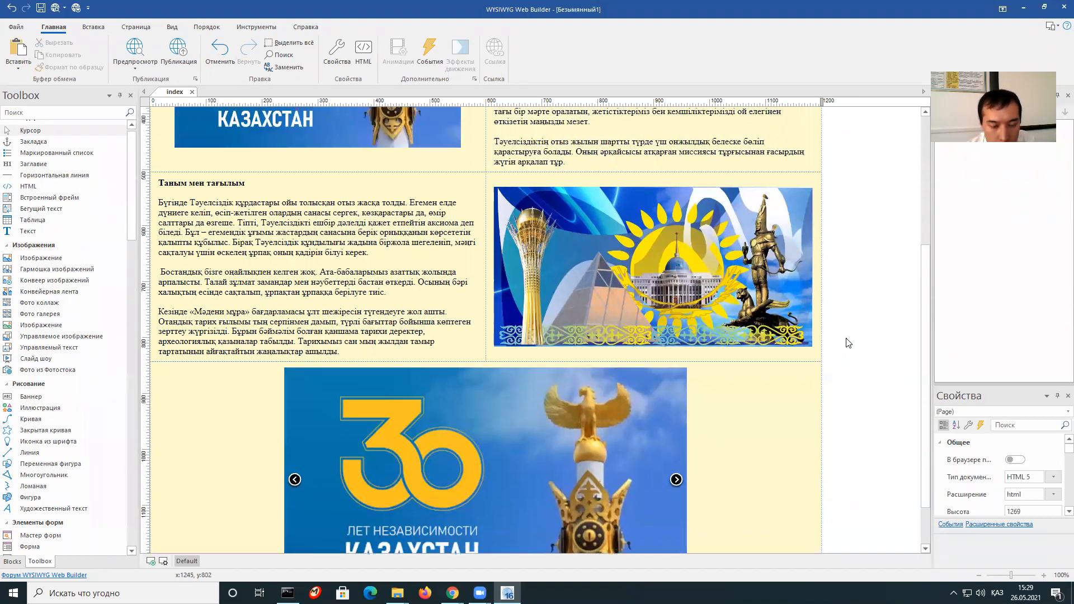
pyautogui.scroll(3, 848, 343)
# Preview index.html in Chrome with F5 and check the header's phone number text.
pyautogui.press('F5')
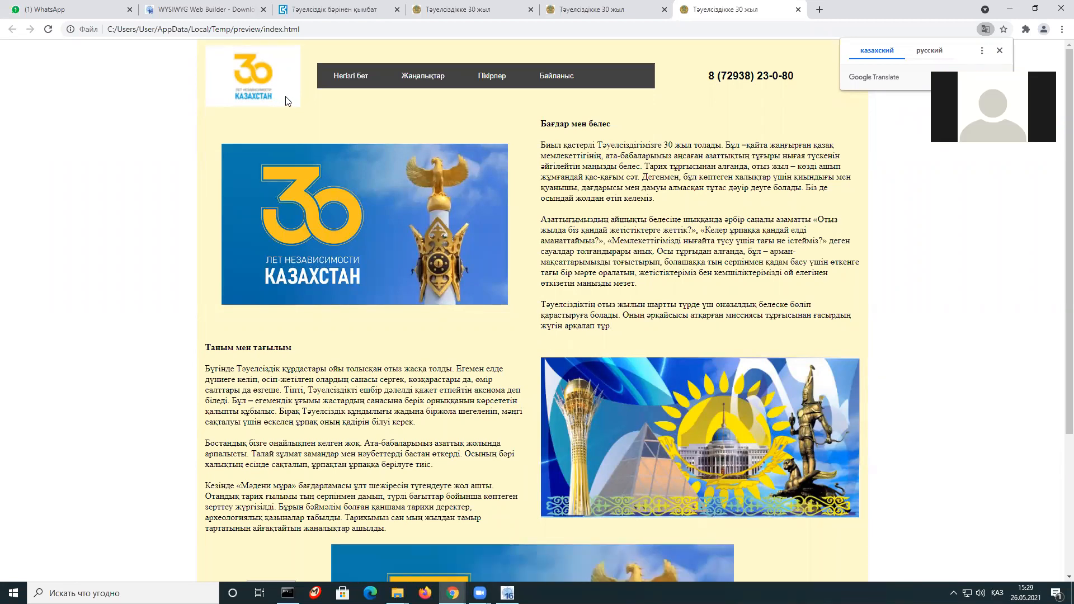
pyautogui.moveTo(281, 92); pyautogui.dragTo(271, 92)
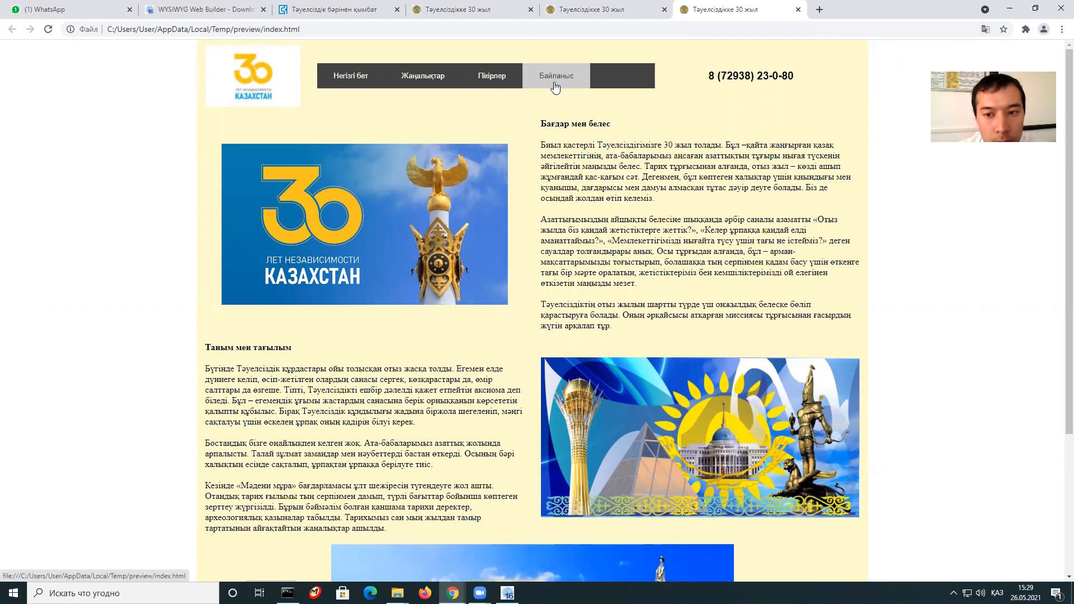
pyautogui.moveTo(799, 79); pyautogui.dragTo(677, 106)
pyautogui.click(670, 106)
pyautogui.scroll(-1, 600, 179)
pyautogui.scroll(1, 565, 193)
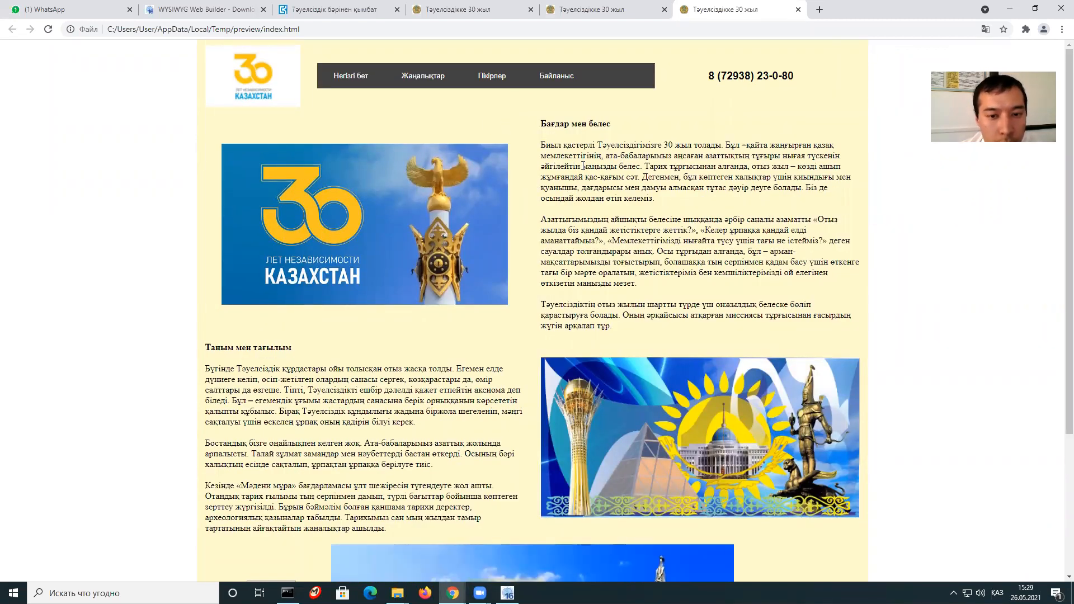
# Select and deselect the paragraph text in the right and left article columns.
pyautogui.moveTo(545, 133); pyautogui.dragTo(668, 315)
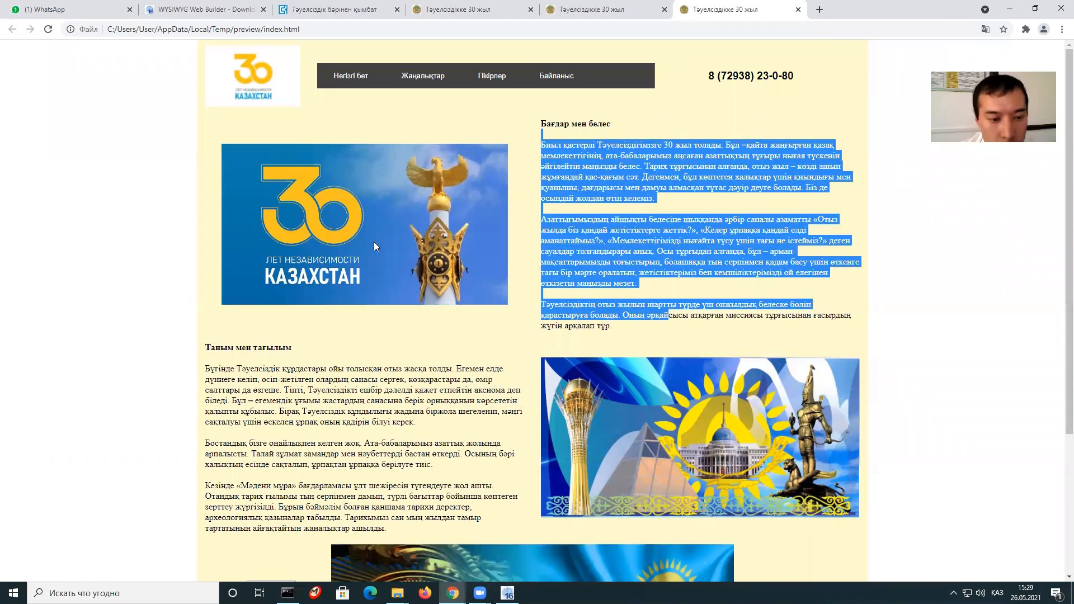
pyautogui.click(507, 352)
pyautogui.scroll(-3, 523, 319)
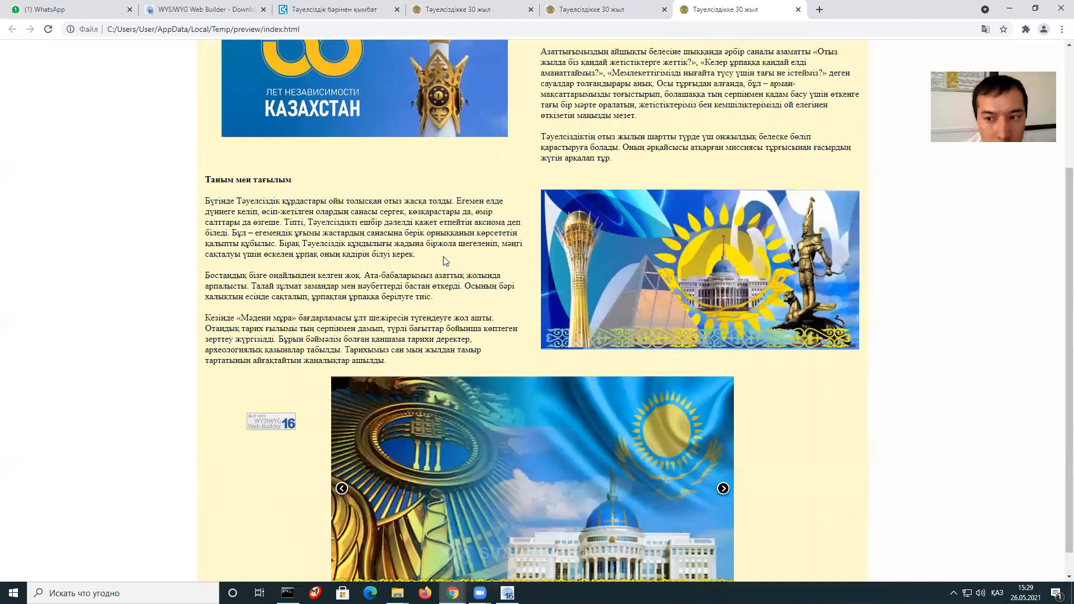
pyautogui.scroll(3, 466, 300)
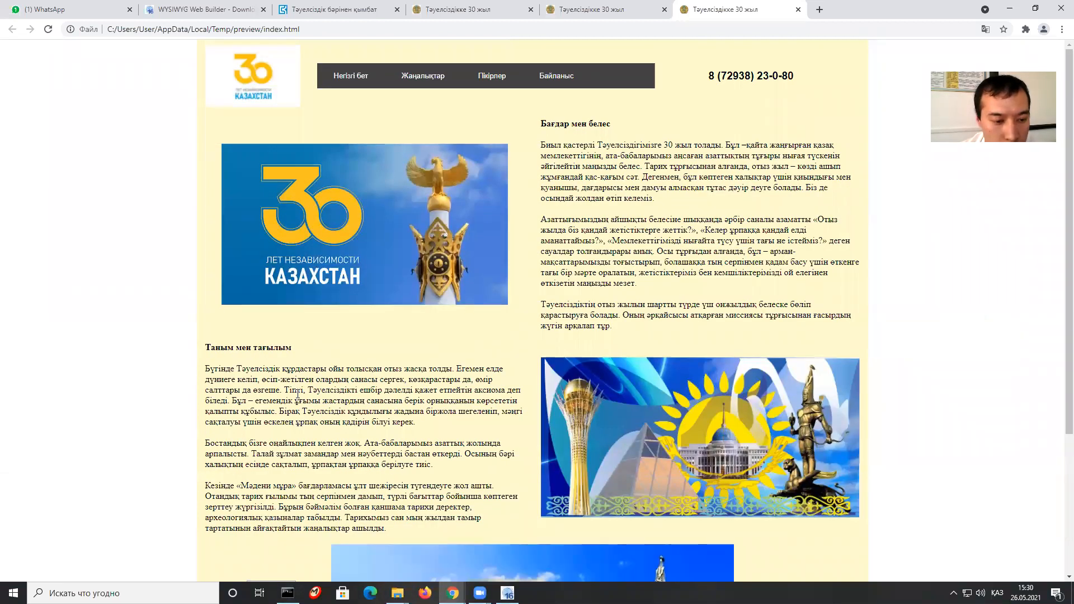
pyautogui.moveTo(227, 371); pyautogui.dragTo(630, 490)
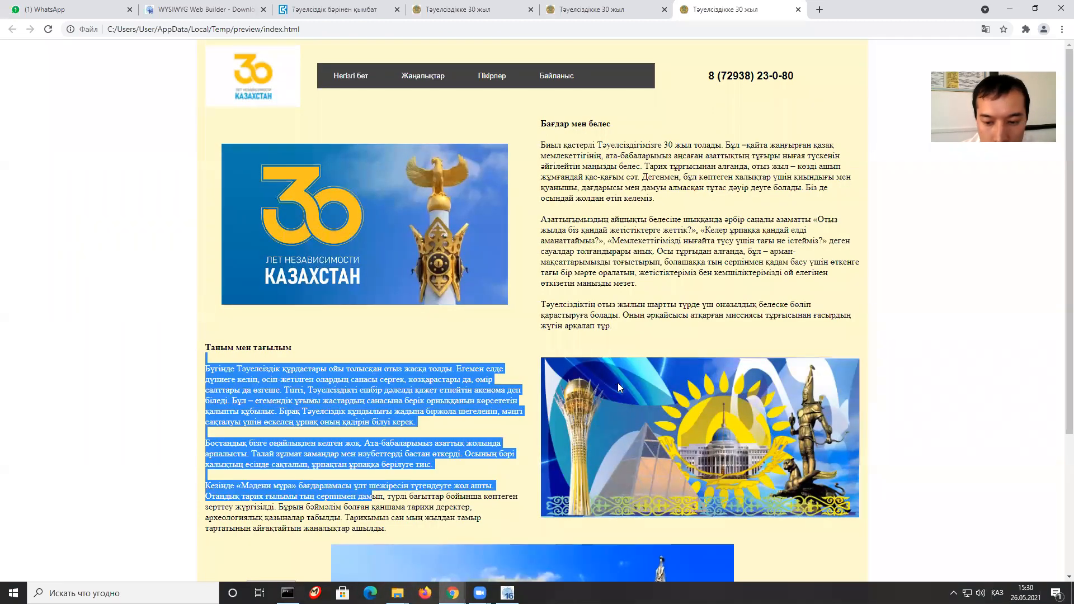
pyautogui.click(725, 324)
# Scroll down to the centred slideshow and back, then return to Web Builder.
pyautogui.scroll(-2, 678, 215)
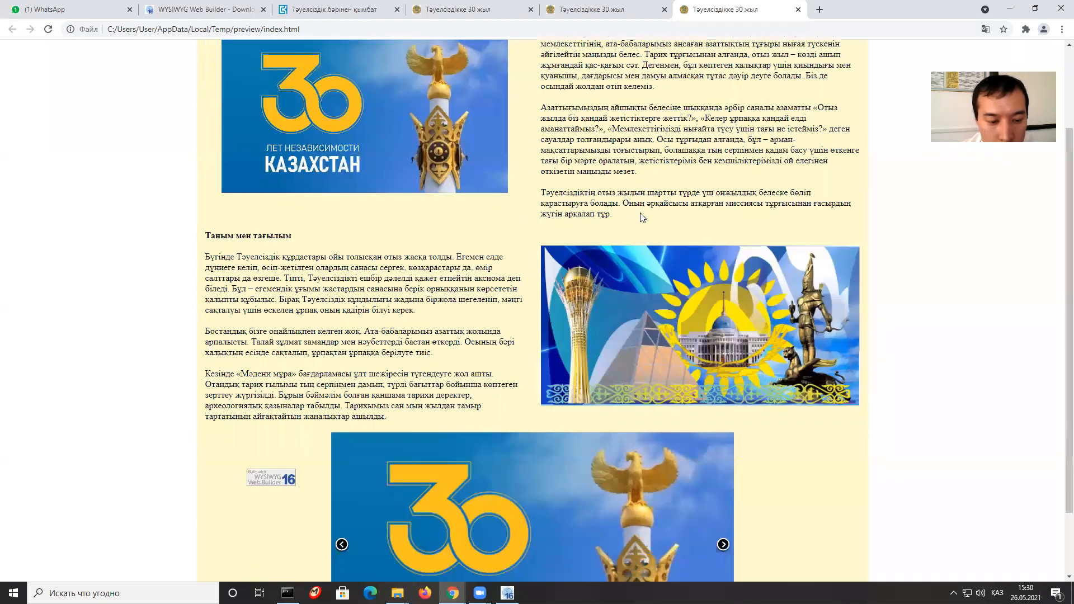
pyautogui.scroll(-2, 638, 216)
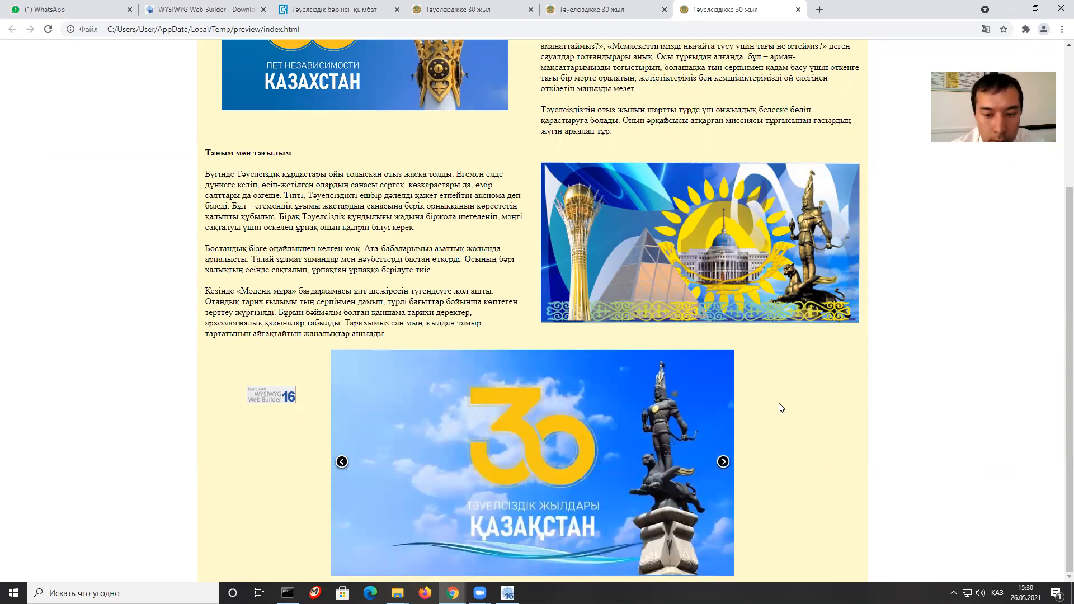
pyautogui.scroll(2, 775, 406)
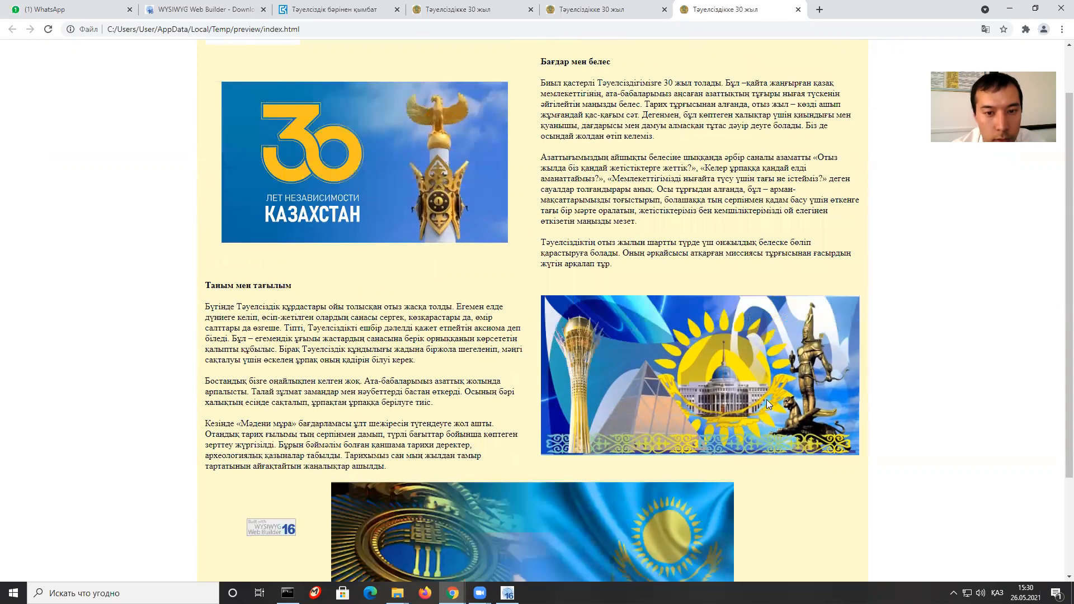
pyautogui.scroll(1, 766, 399)
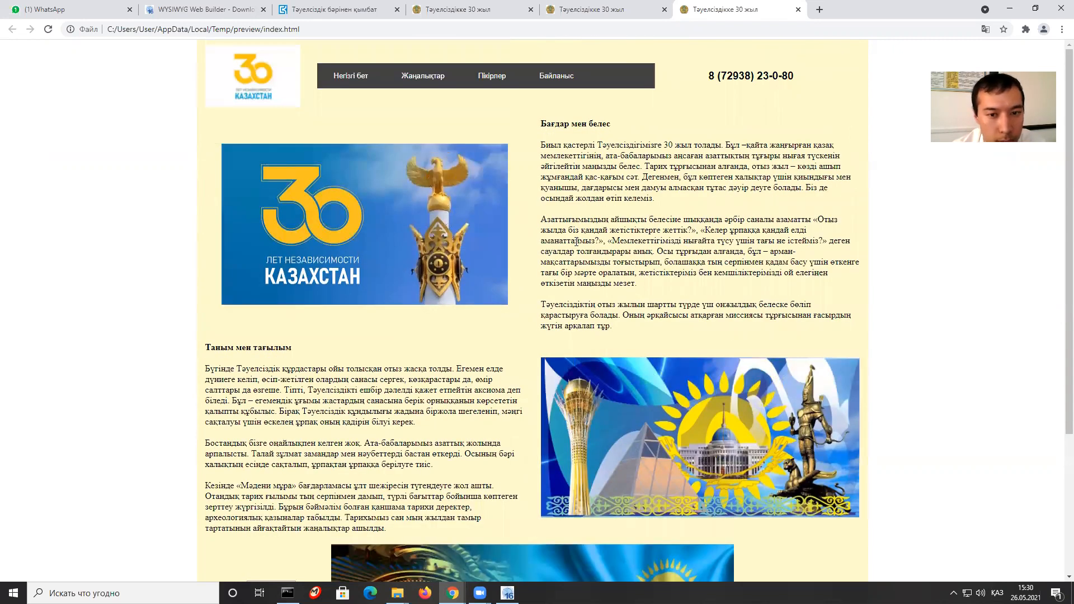
pyautogui.scroll(-3, 561, 223)
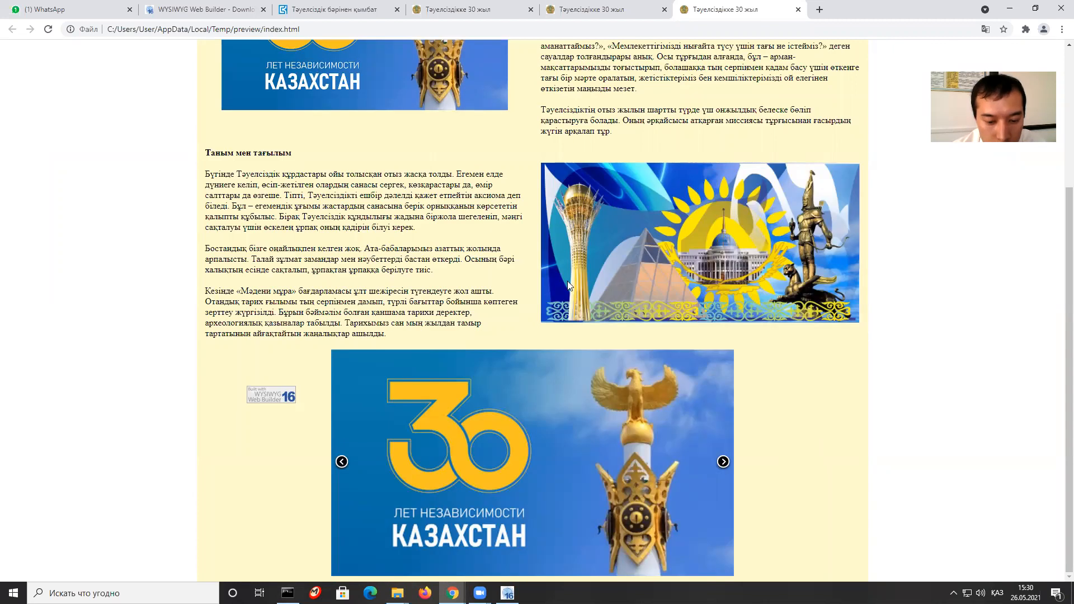
pyautogui.scroll(3, 568, 285)
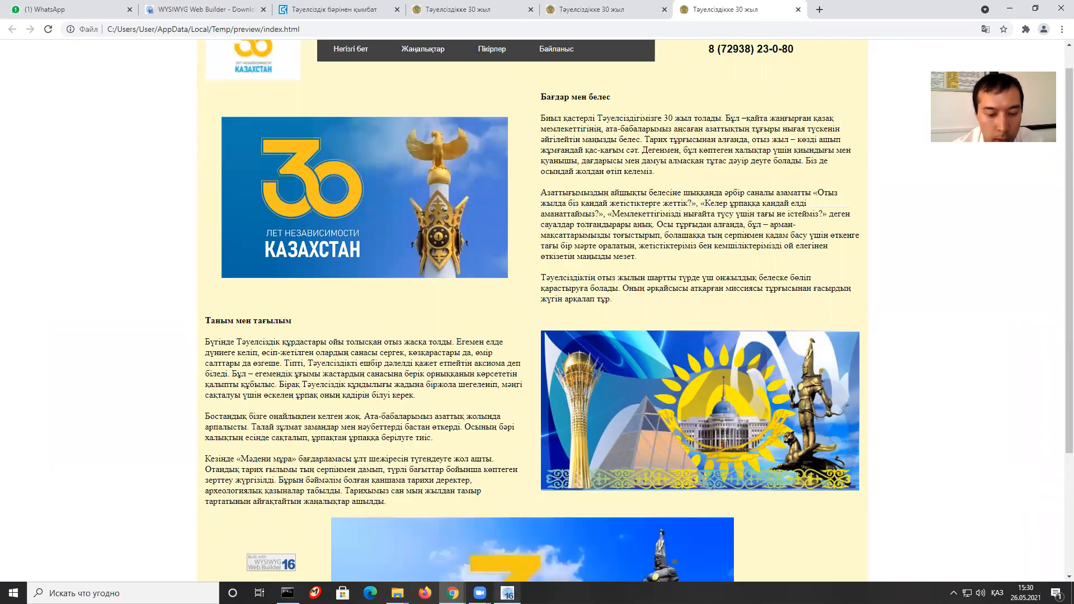
pyautogui.click(507, 593)
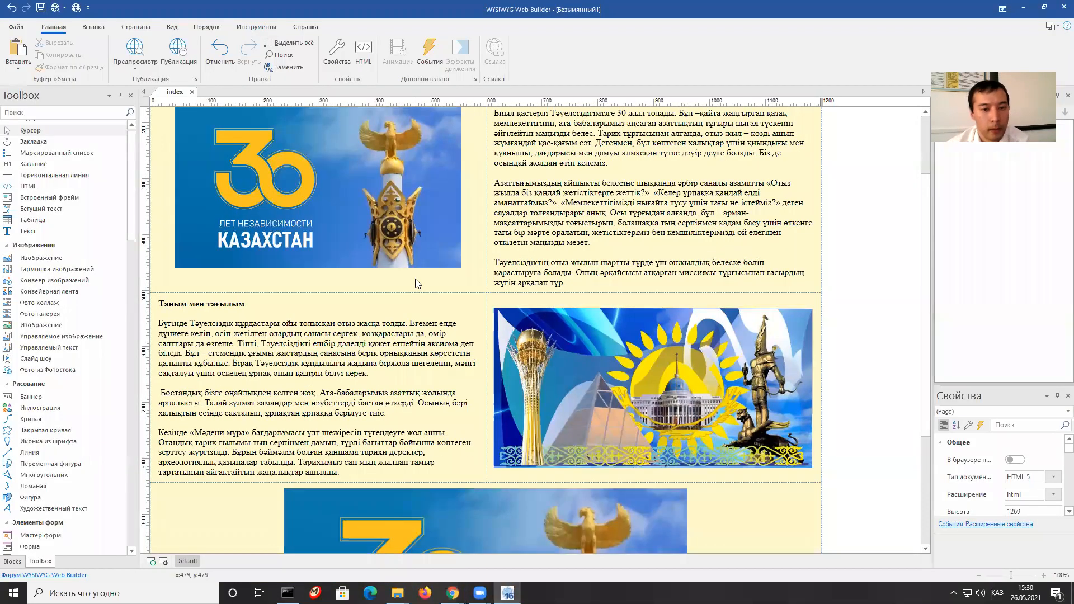
pyautogui.moveTo(453, 593)
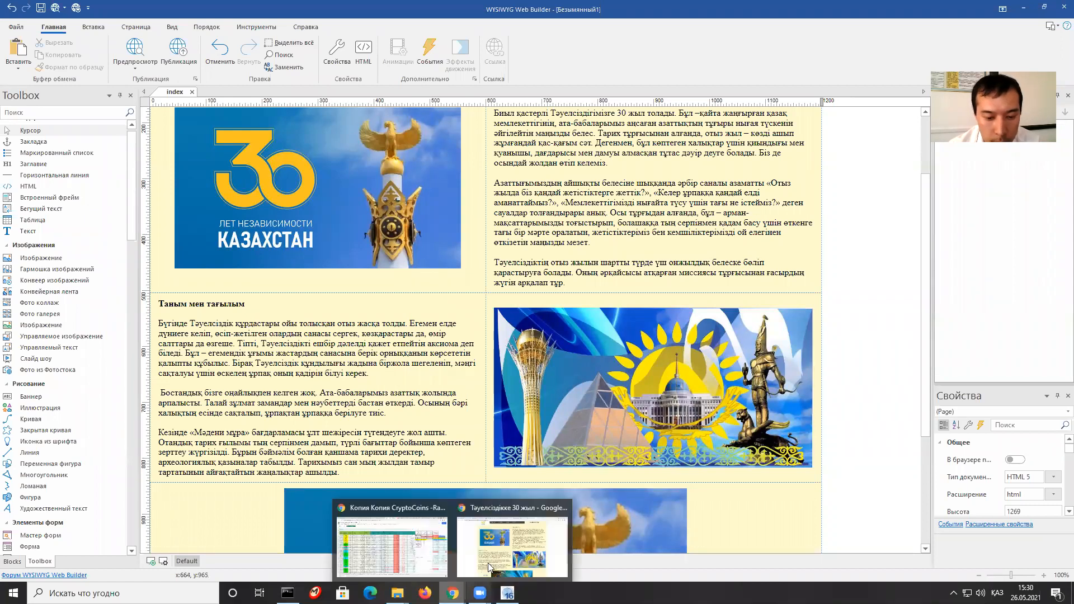
pyautogui.click(512, 537)
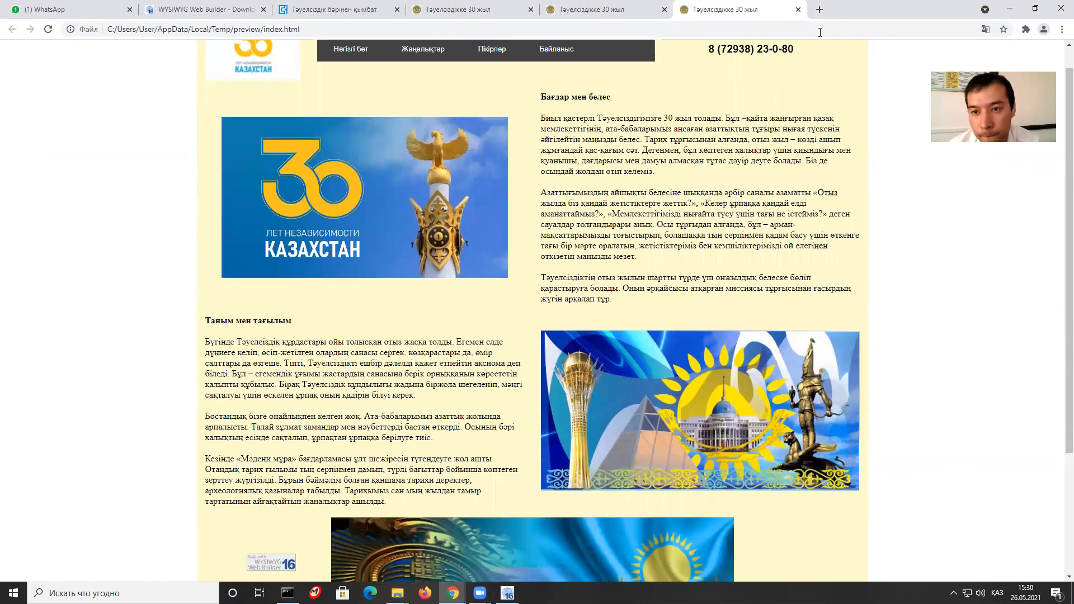
pyautogui.click(507, 593)
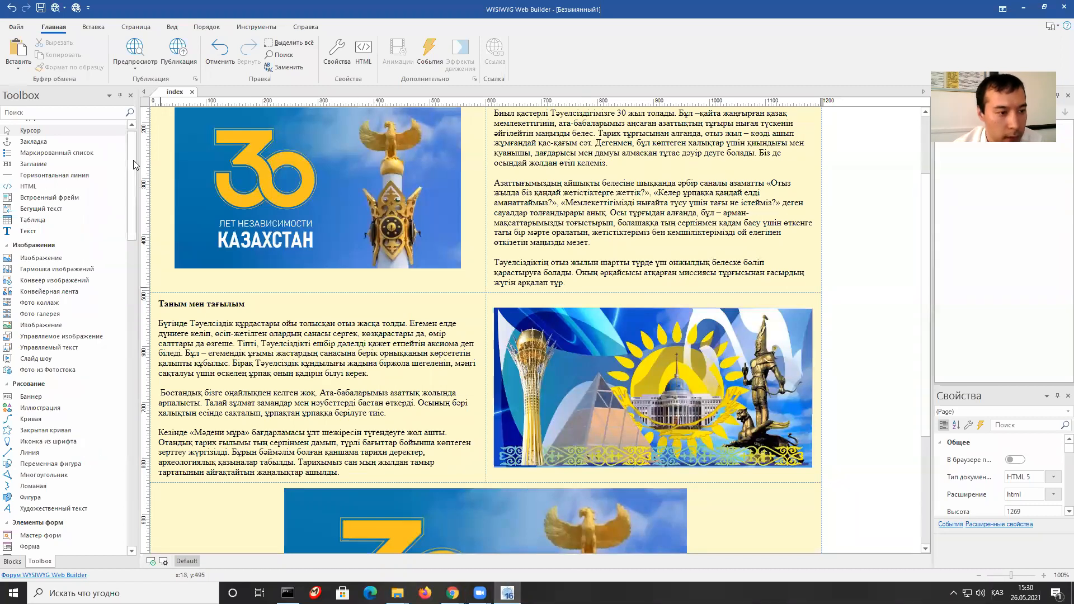
pyautogui.scroll(1, 133, 149)
pyautogui.moveTo(130, 175); pyautogui.dragTo(139, 383)
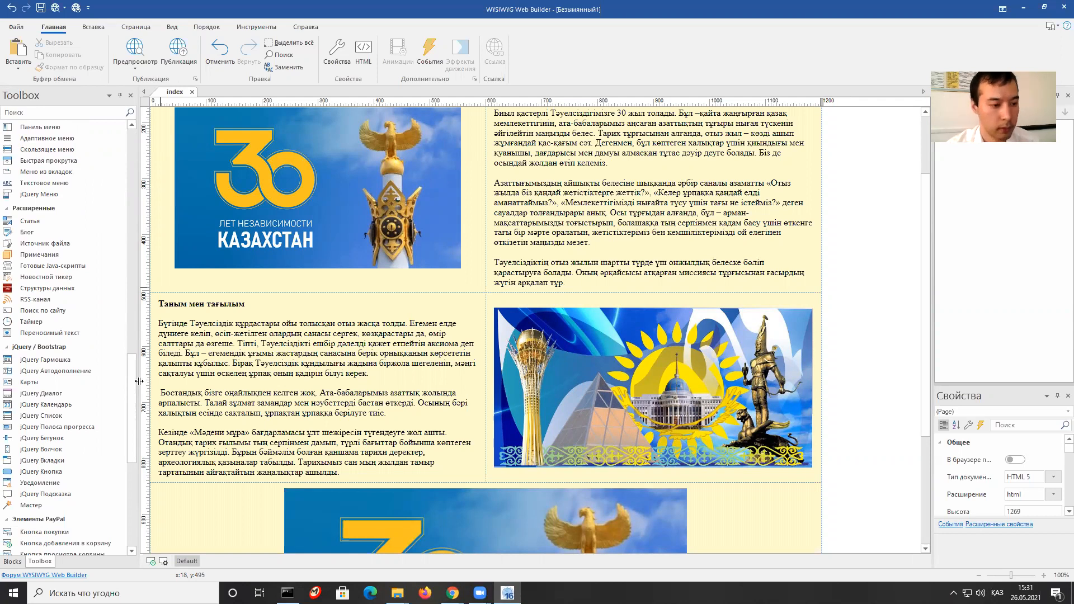
pyautogui.scroll(-6, 79, 352)
pyautogui.scroll(-4, 77, 380)
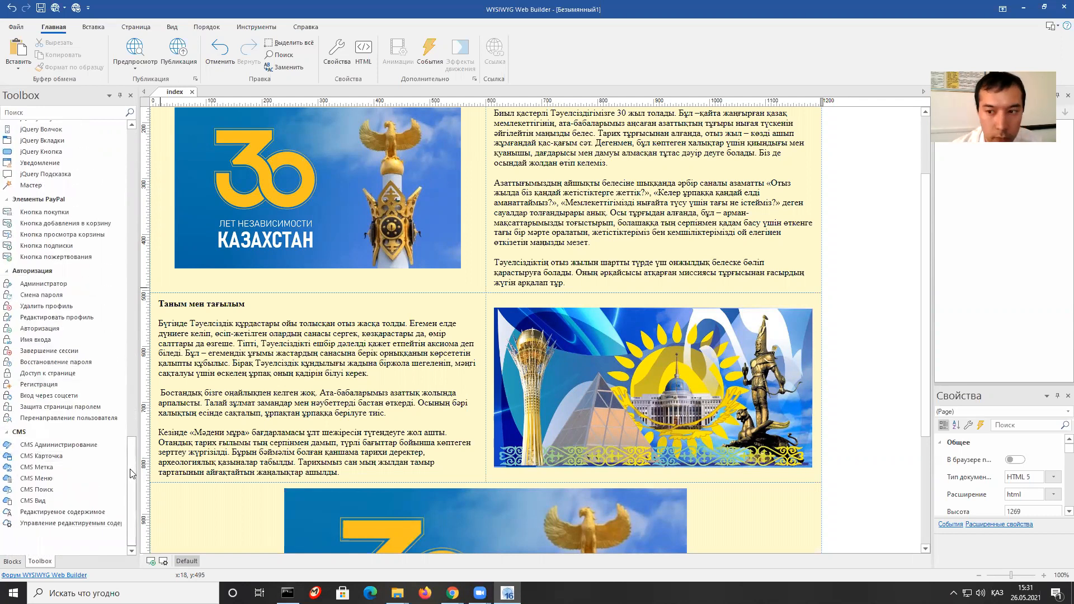
pyautogui.moveTo(131, 474); pyautogui.dragTo(127, 152)
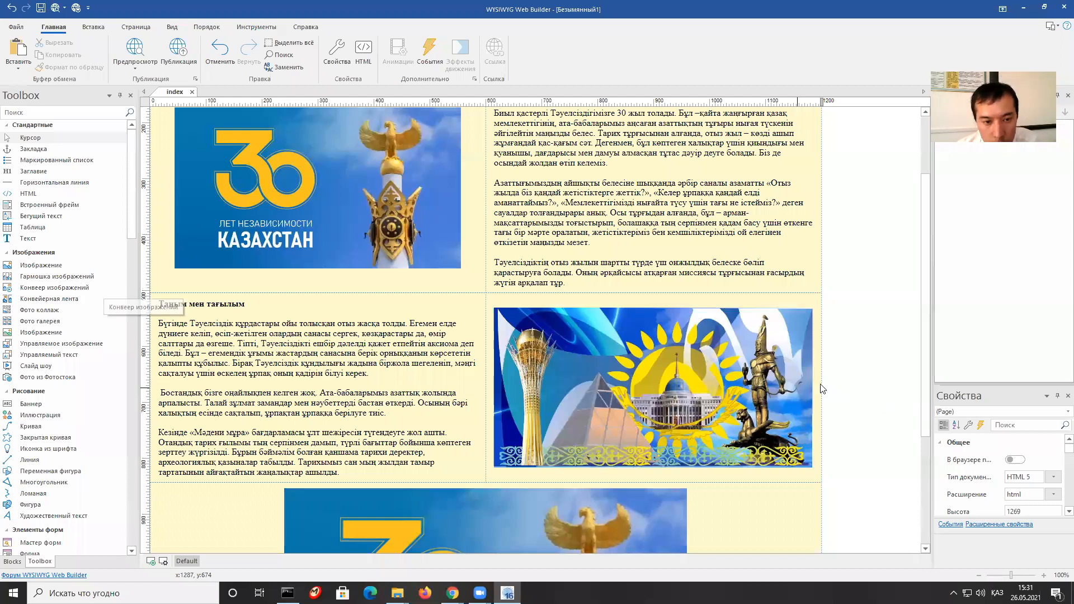
# Scroll the canvas up and down to review the layout from header to slideshow.
pyautogui.scroll(3, 822, 389)
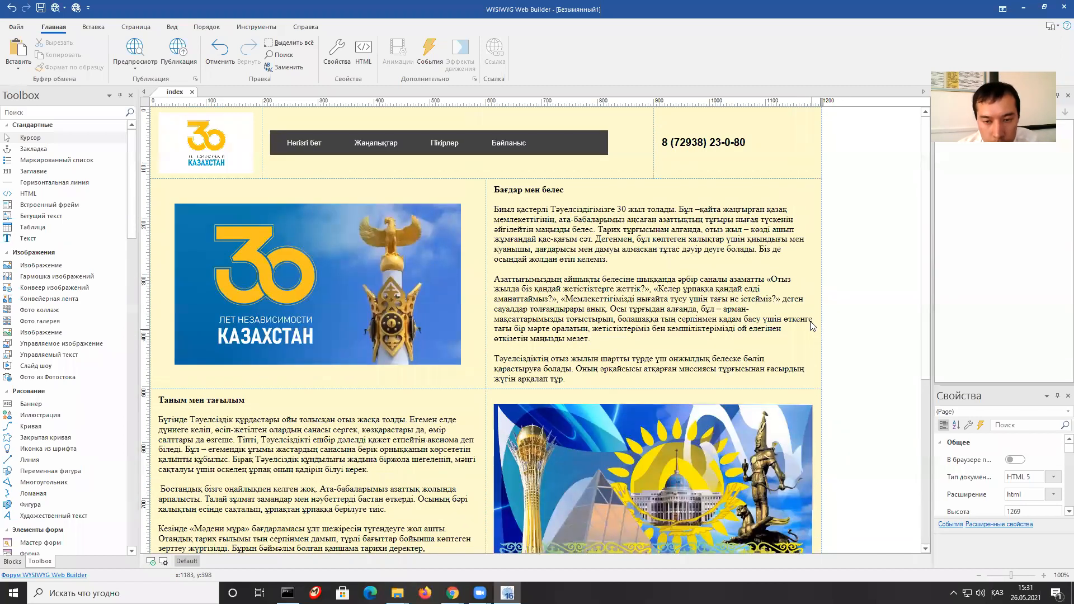
pyautogui.scroll(-8, 481, 263)
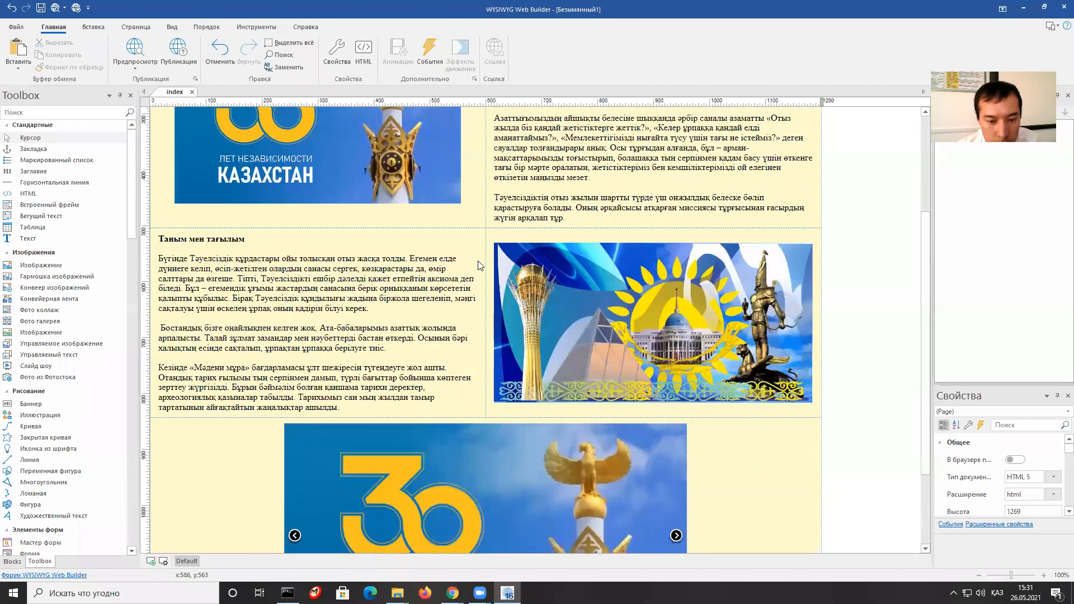
pyautogui.scroll(3, 480, 270)
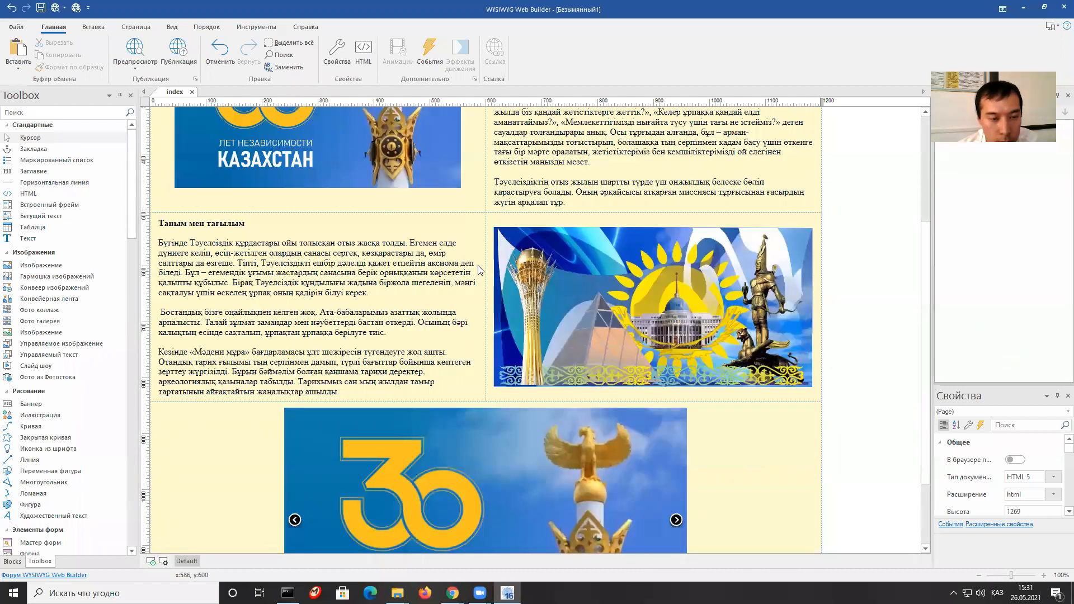
pyautogui.scroll(5, 480, 270)
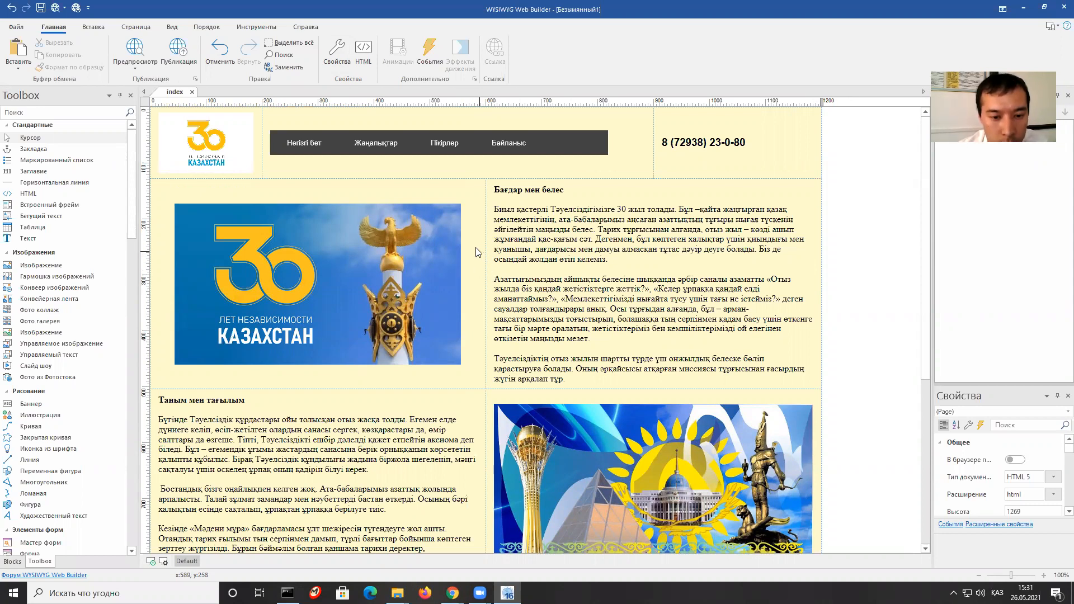
pyautogui.scroll(-1, 493, 268)
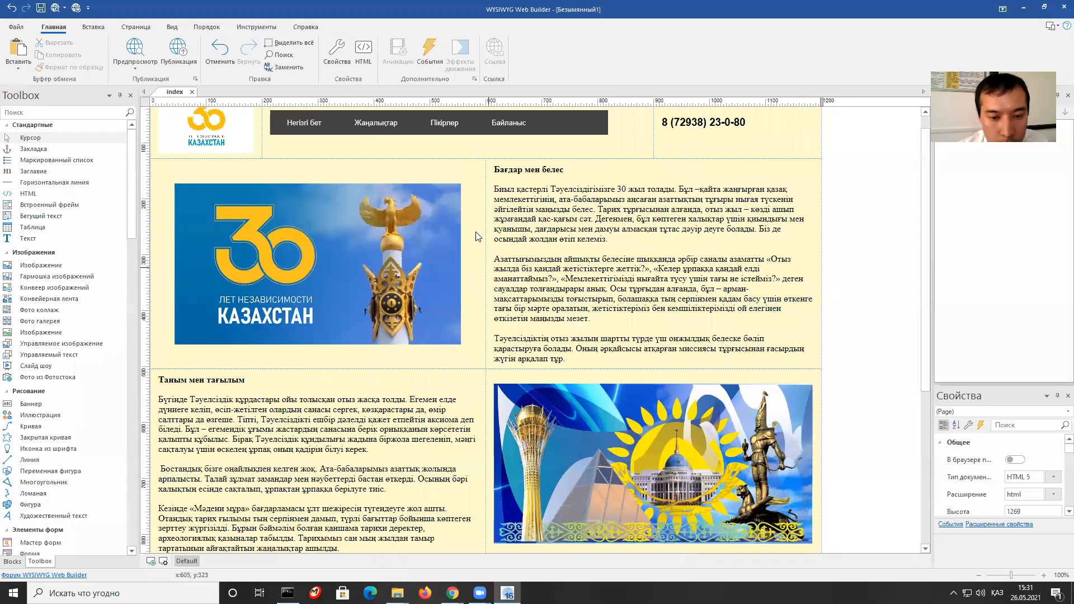
pyautogui.scroll(-5, 477, 229)
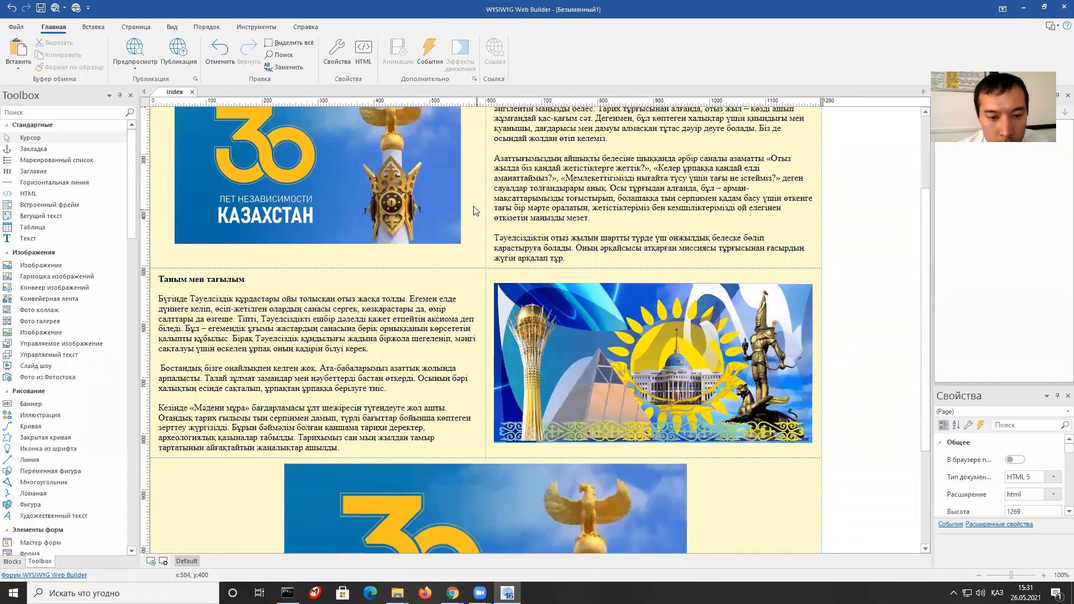
pyautogui.scroll(-8, 480, 238)
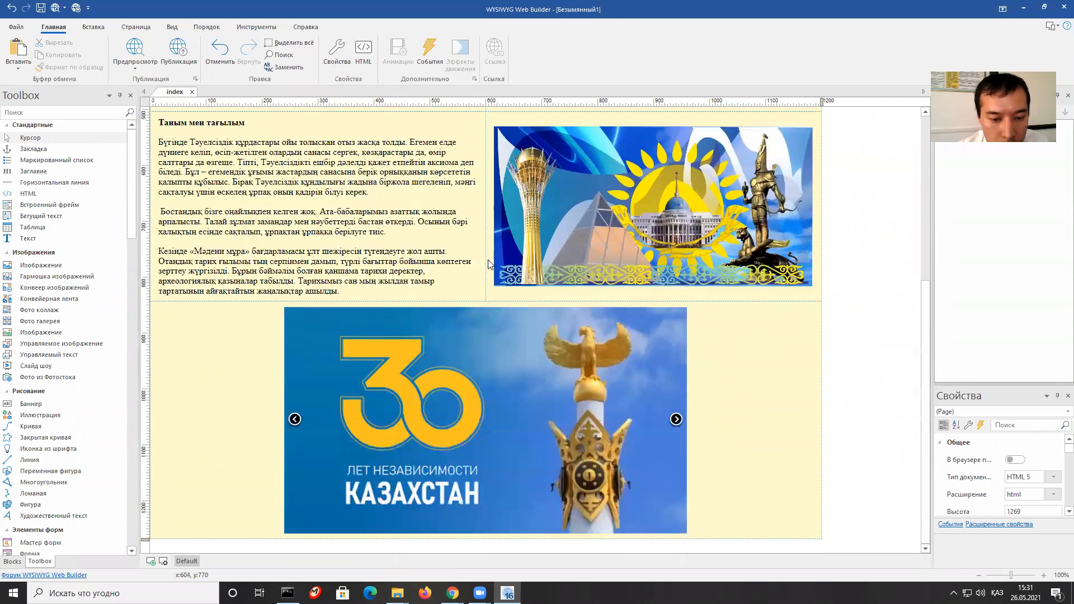
pyautogui.scroll(3, 487, 268)
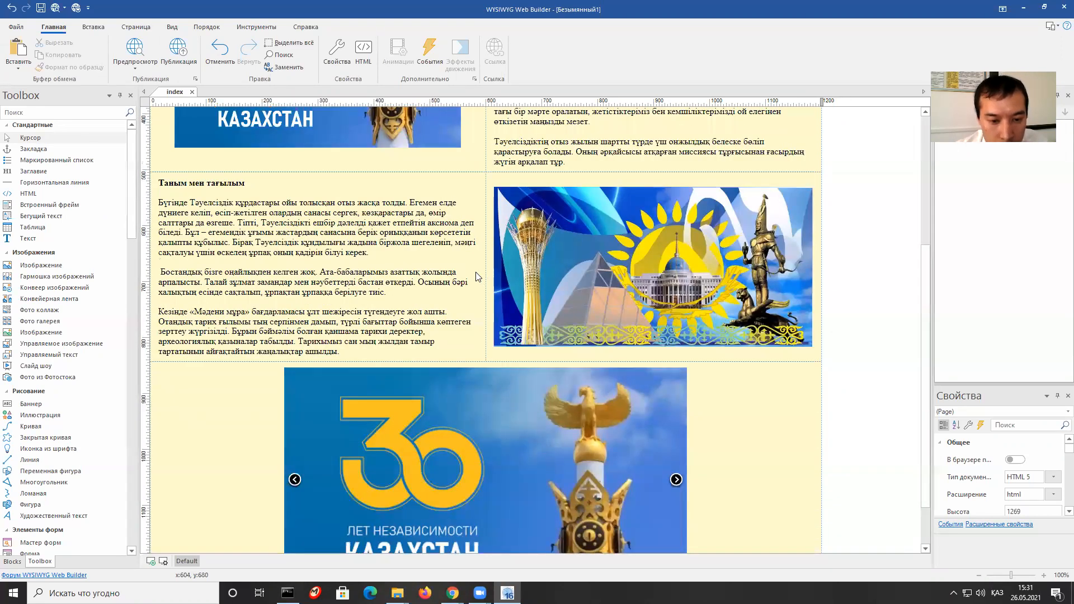
pyautogui.scroll(-3, 477, 274)
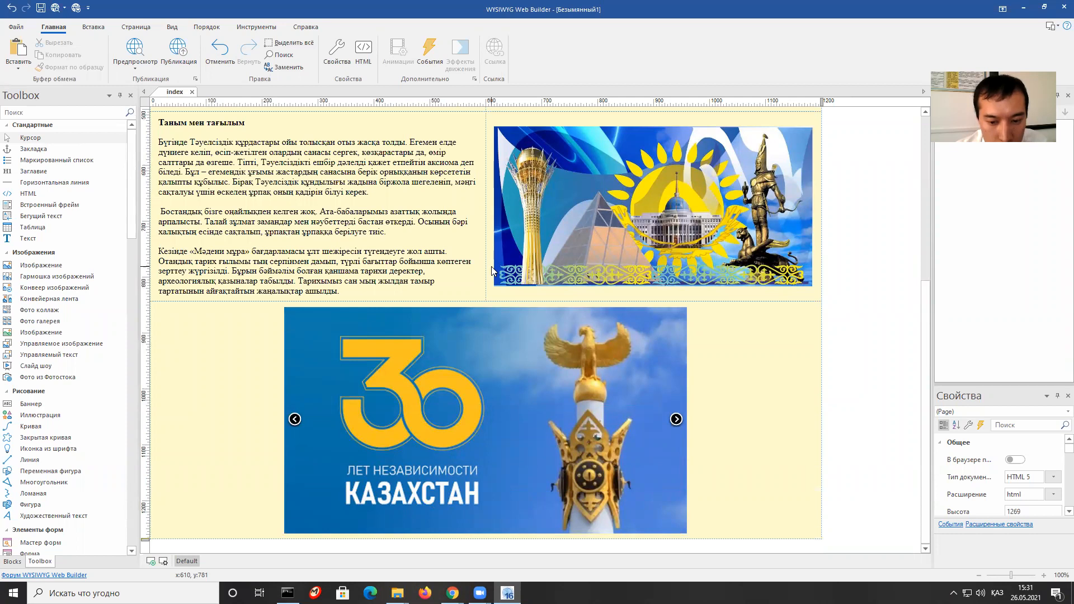
pyautogui.scroll(1, 492, 271)
pyautogui.scroll(1, 491, 271)
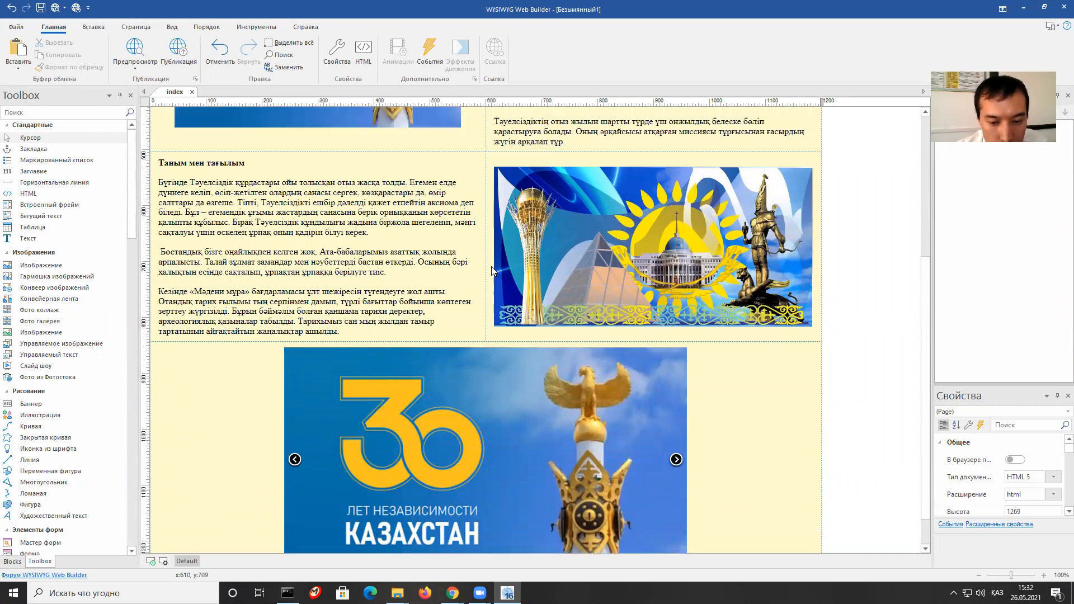
pyautogui.scroll(-2, 491, 271)
pyautogui.scroll(14, 491, 270)
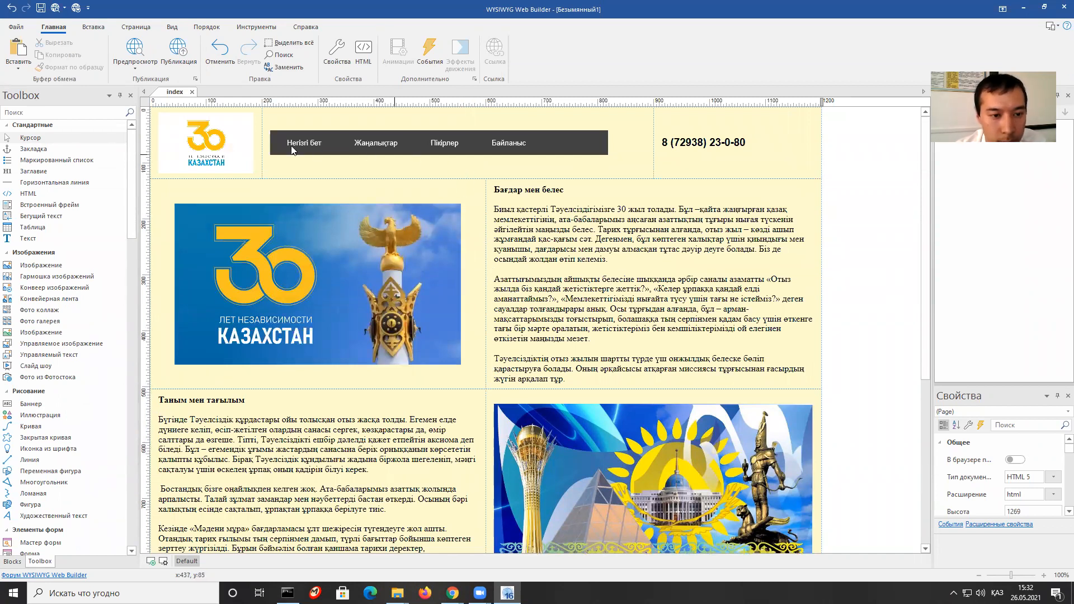
# Select the header row and the Бағдар мен белес paragraph, then preview with F5.
pyautogui.click(401, 114)
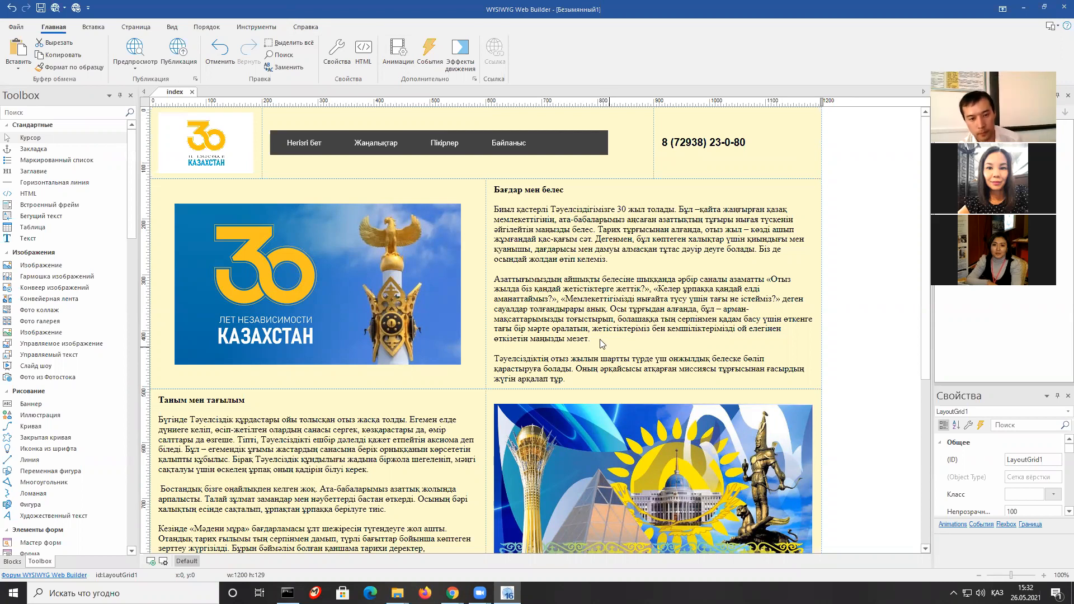
pyautogui.click(600, 341)
pyautogui.scroll(-2, 558, 274)
pyautogui.scroll(-3, 558, 276)
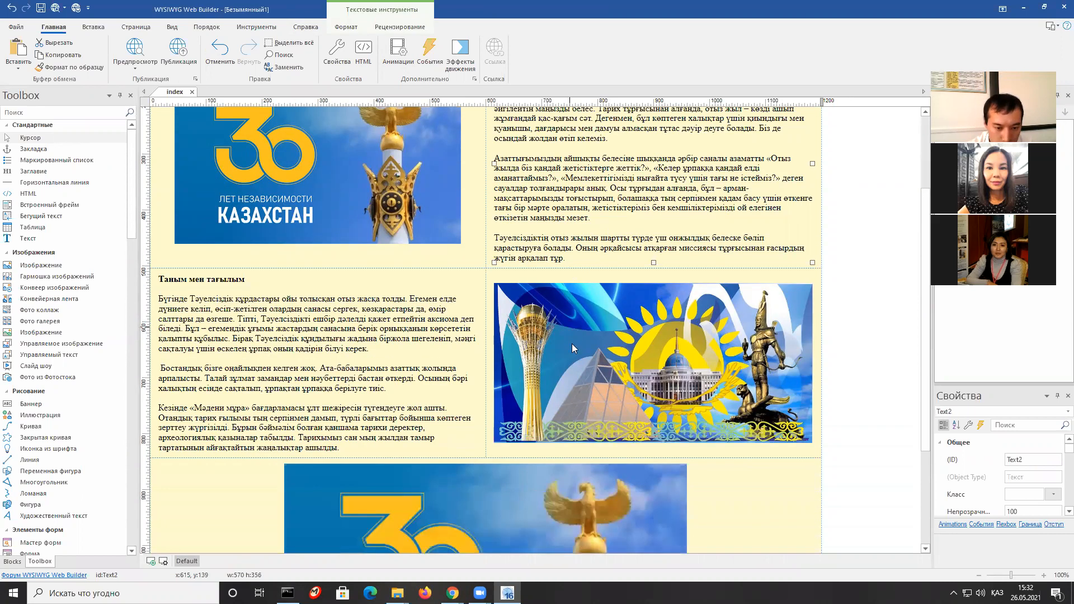
pyautogui.scroll(-1, 777, 364)
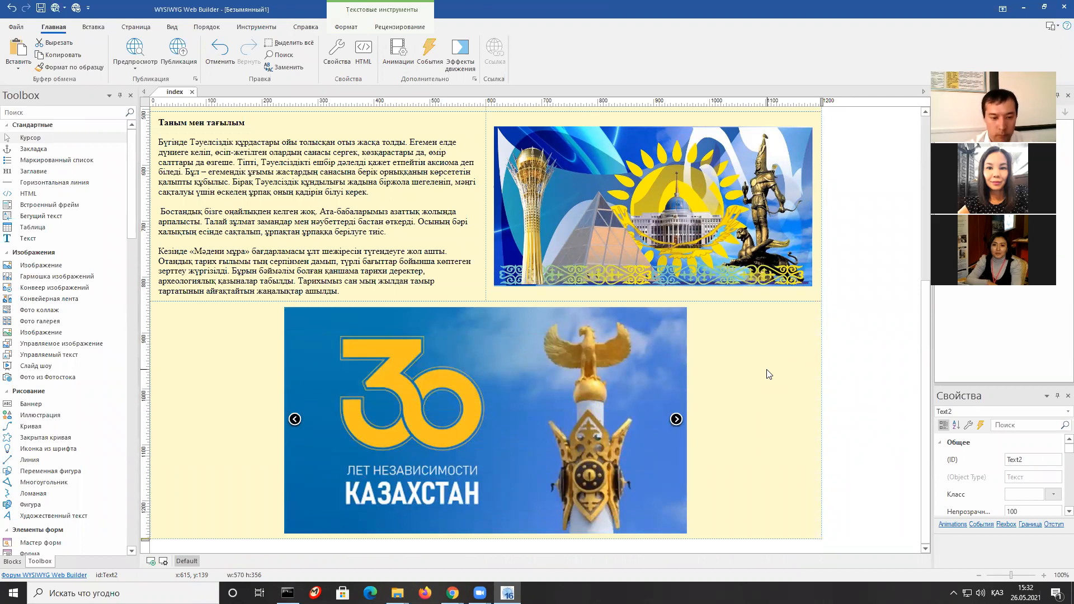
pyautogui.press('F5')
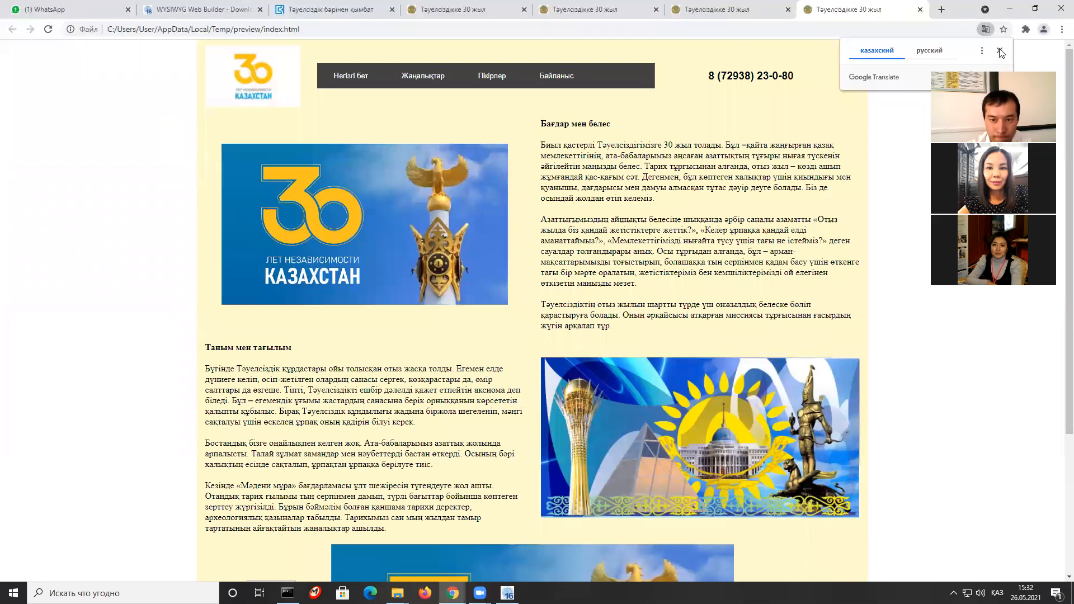
# Close the Google Translate prompt and scroll the preview down to the slideshow and back.
pyautogui.click(668, 279)
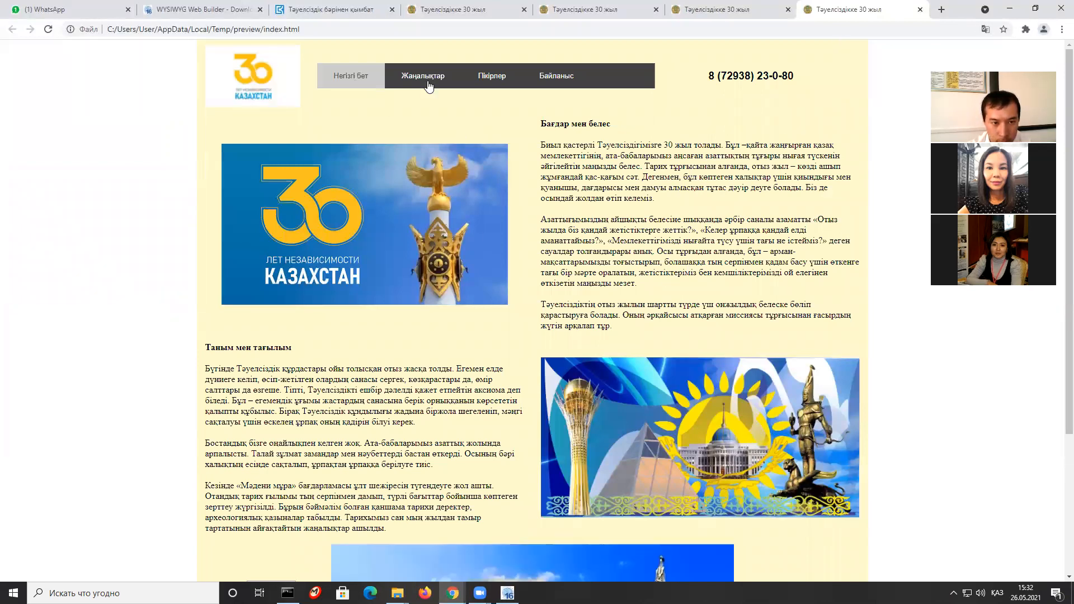
pyautogui.scroll(-2, 528, 320)
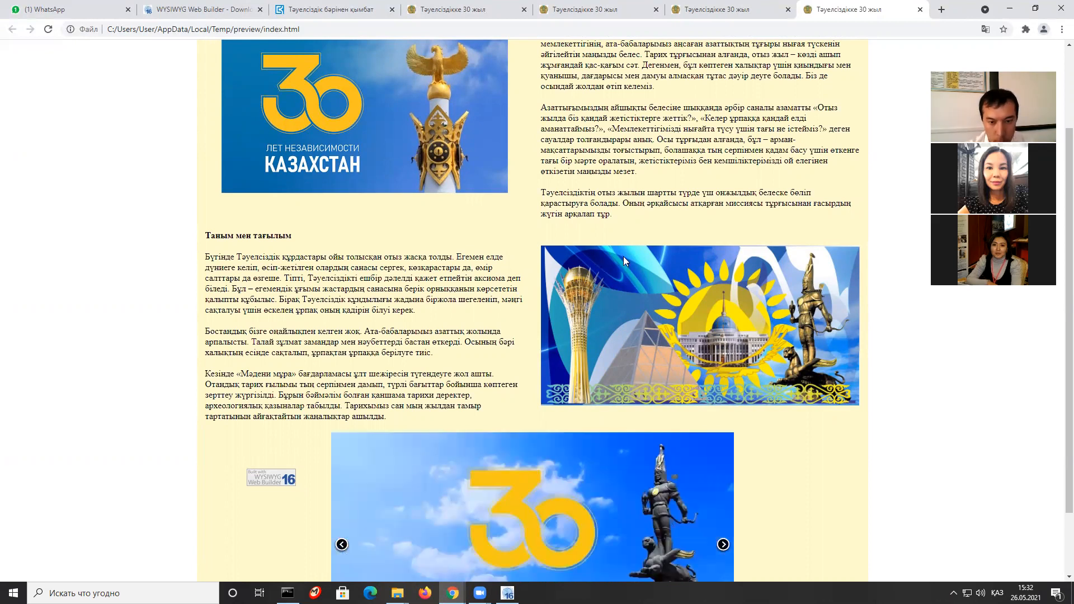
pyautogui.scroll(-2, 766, 363)
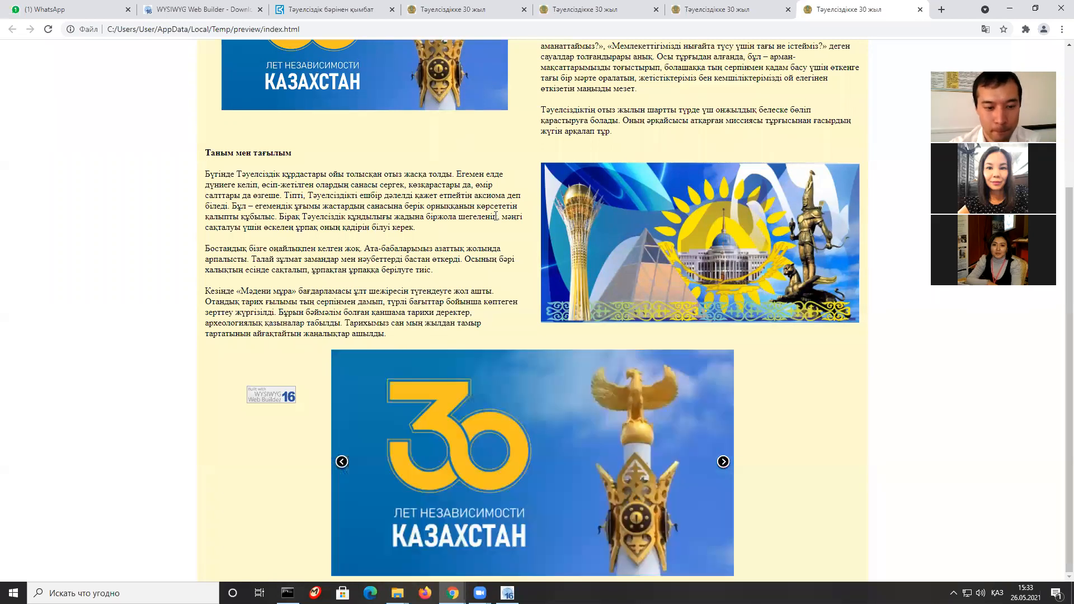
pyautogui.scroll(4, 580, 273)
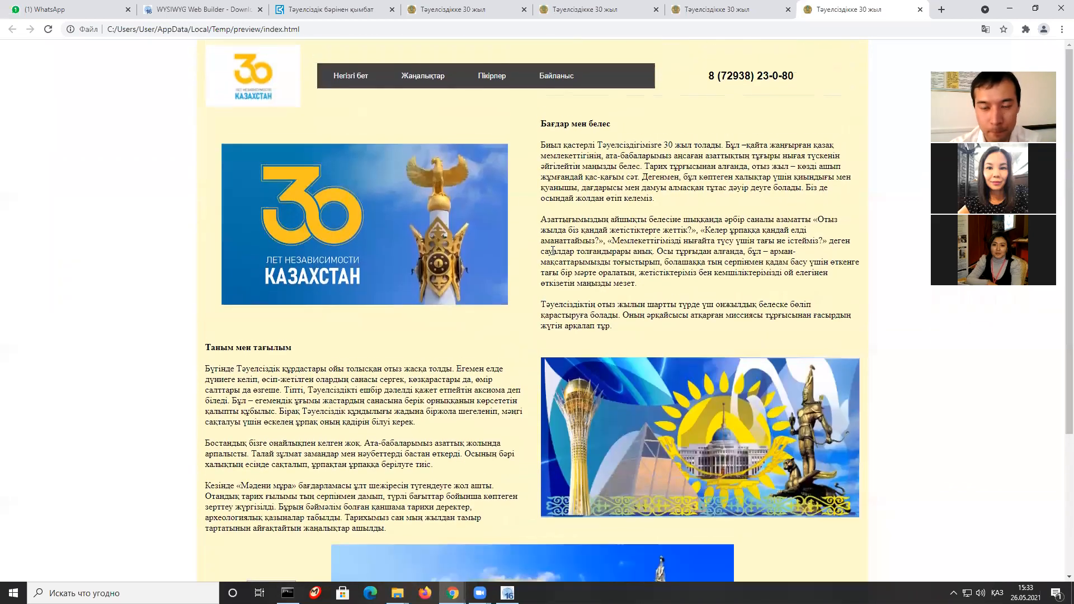